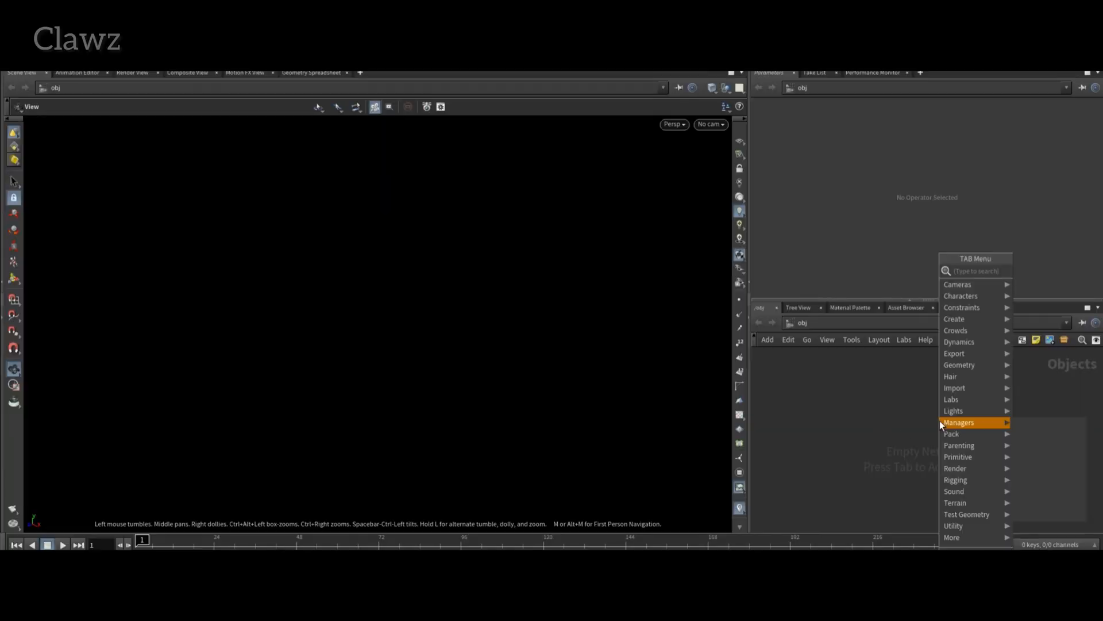
# Add a circle object to the scene and set its primitive type to Polygon.
pyautogui.write('ci')
pyautogui.press('Return')
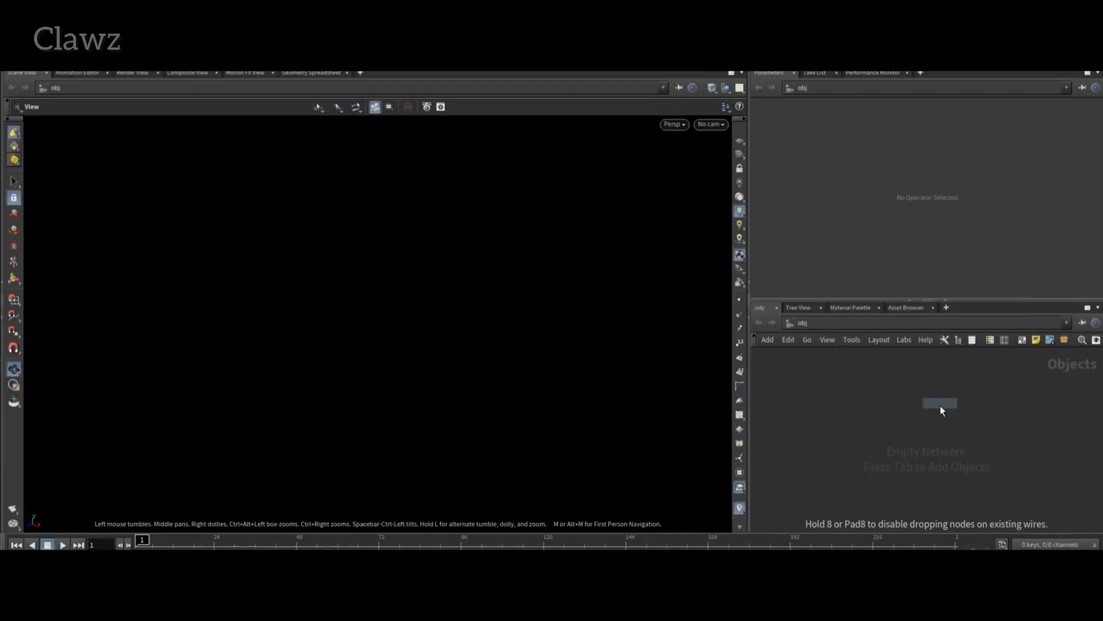
pyautogui.click(940, 406)
pyautogui.moveTo(905, 419); pyautogui.dragTo(921, 414, button='middle')
pyautogui.moveTo(373, 342); pyautogui.dragTo(441, 345)
pyautogui.click(858, 171)
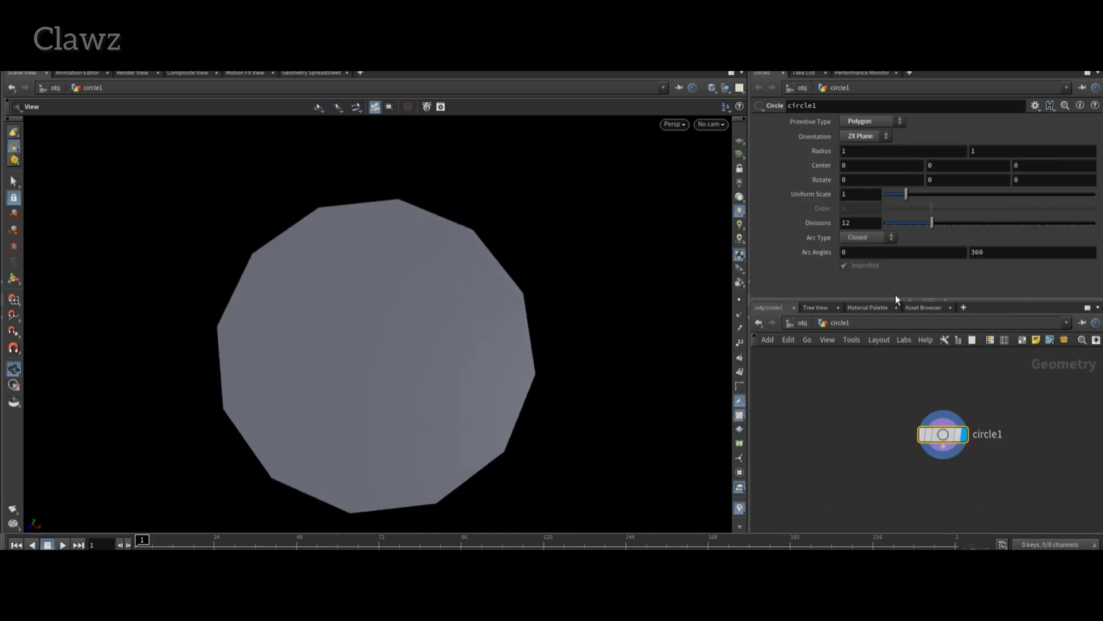
# Set the circle to 29 divisions and a uniform scale of 5.
pyautogui.click(862, 223)
pyautogui.write('29')
pyautogui.press('Return')
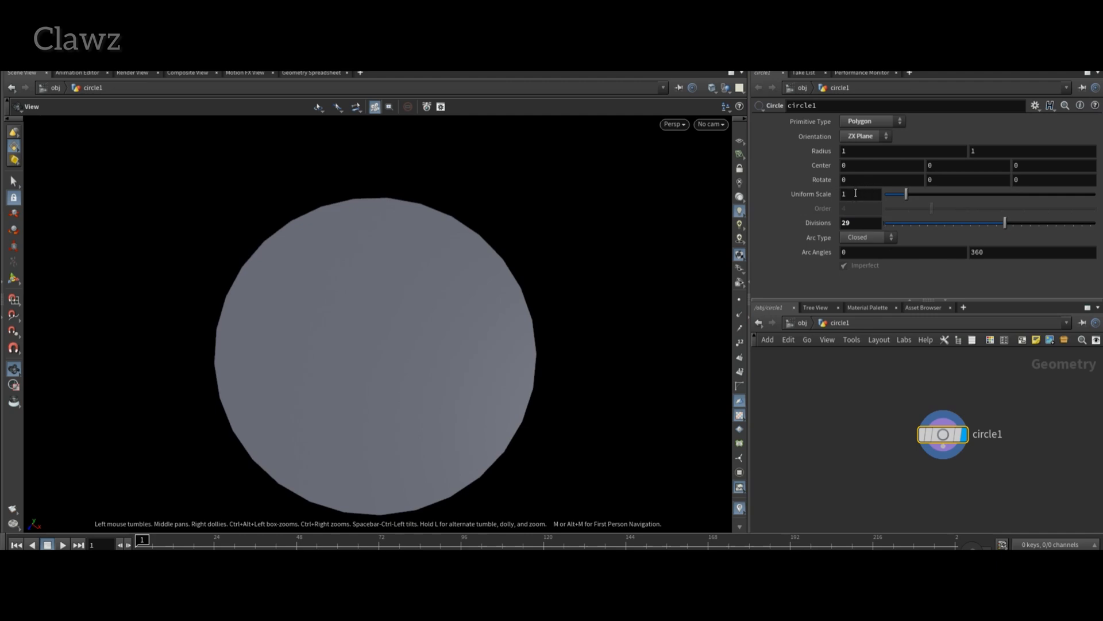
pyautogui.write('5')
pyautogui.press('Return')
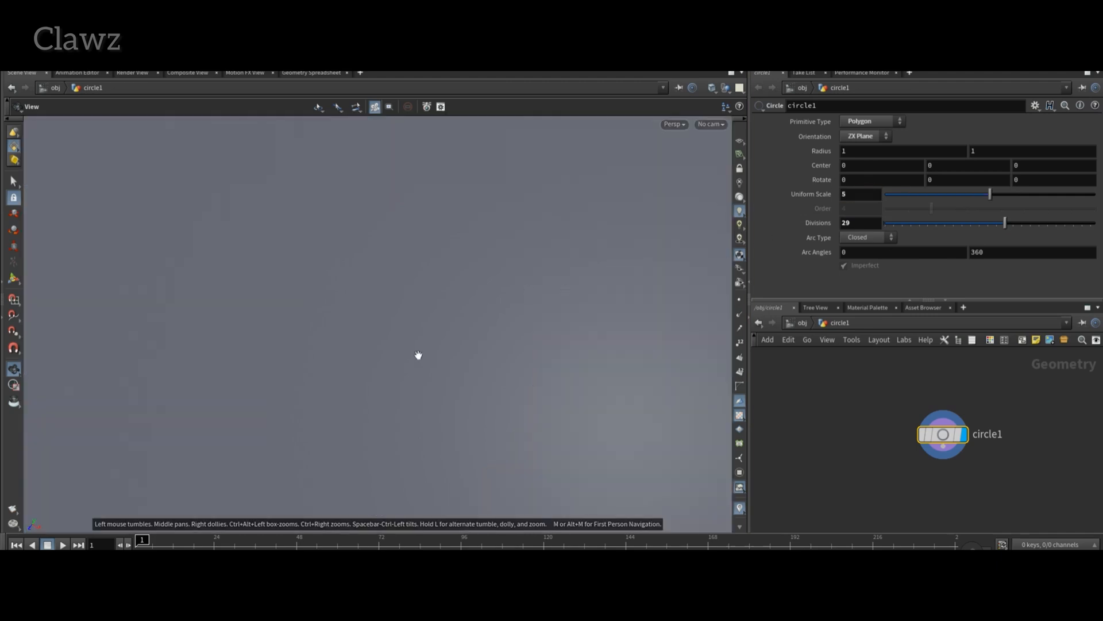
pyautogui.scroll(-5, 423, 349)
pyautogui.moveTo(449, 349); pyautogui.dragTo(402, 426)
# Add an Extract Centroid node and connect the circle's output to its input.
pyautogui.moveTo(923, 445); pyautogui.dragTo(888, 404, button='middle')
pyautogui.scroll(4, 876, 393)
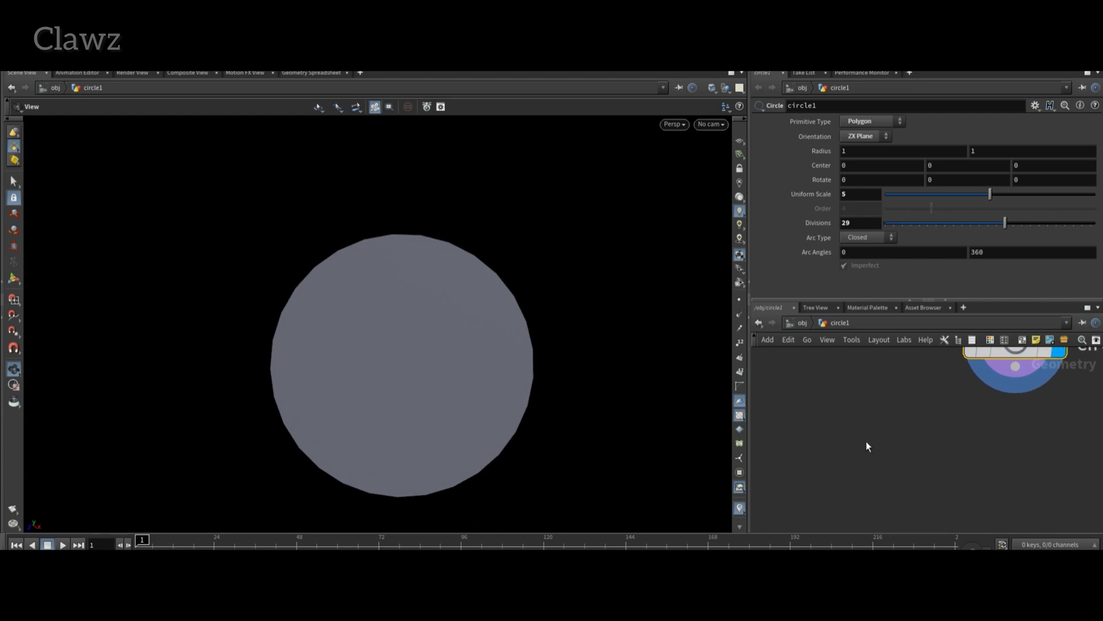
pyautogui.press('Tab')
pyautogui.press('Escape')
pyautogui.press('Tab')
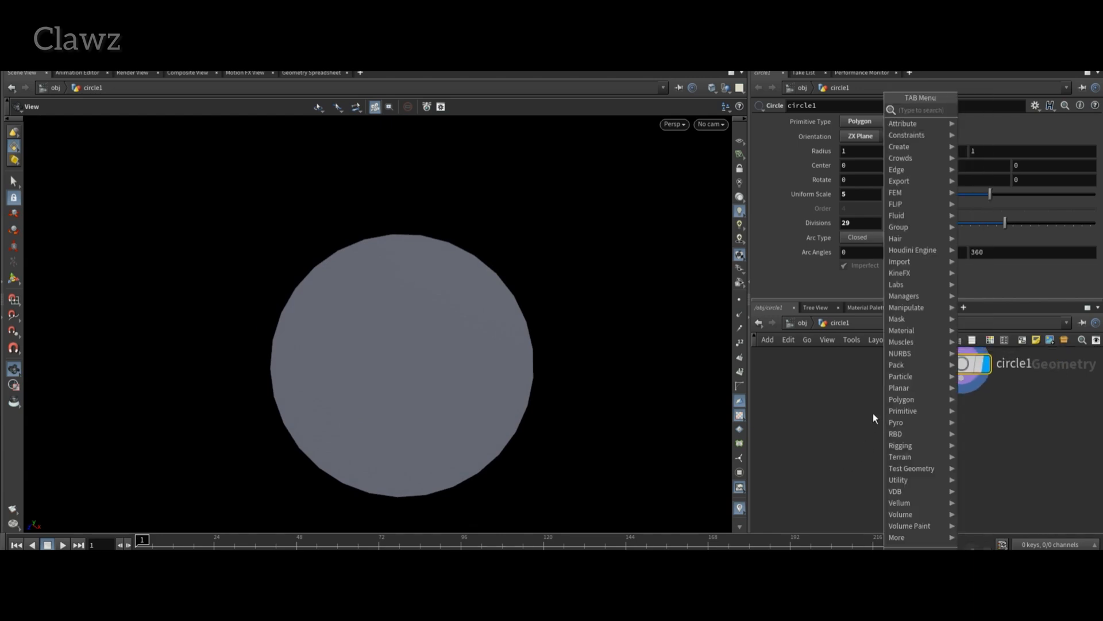
pyautogui.write('extr c')
pyautogui.press('Return')
pyautogui.click(814, 440)
pyautogui.click(814, 427)
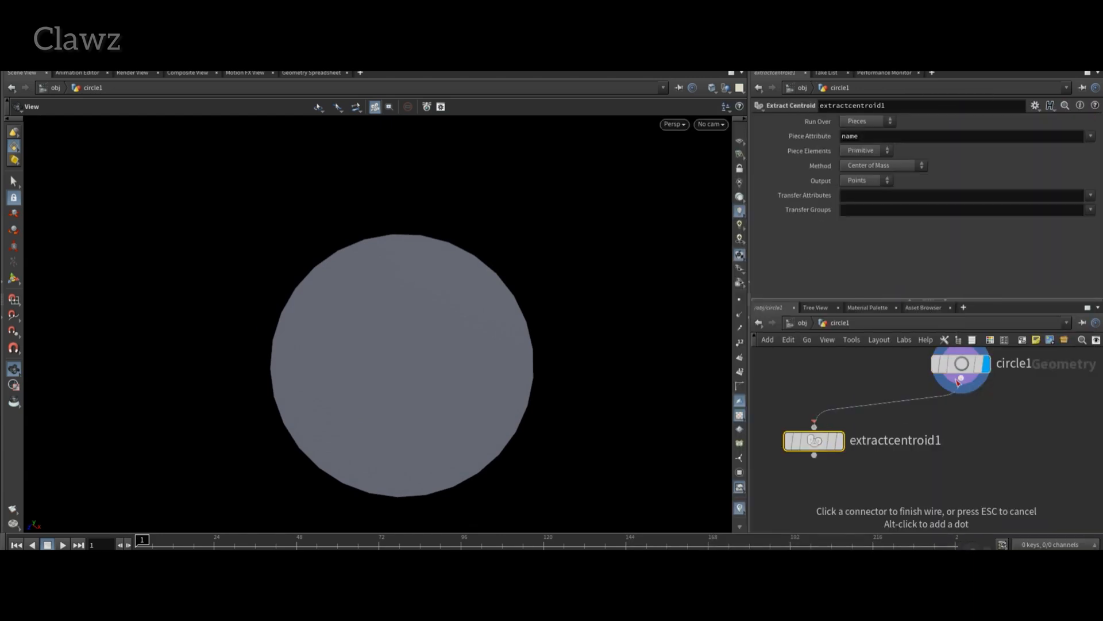
pyautogui.click(961, 377)
# Display the Extract Centroid node, keep the Center of Mass method, and set it to run over Primitives.
pyautogui.click(860, 162)
pyautogui.click(863, 165)
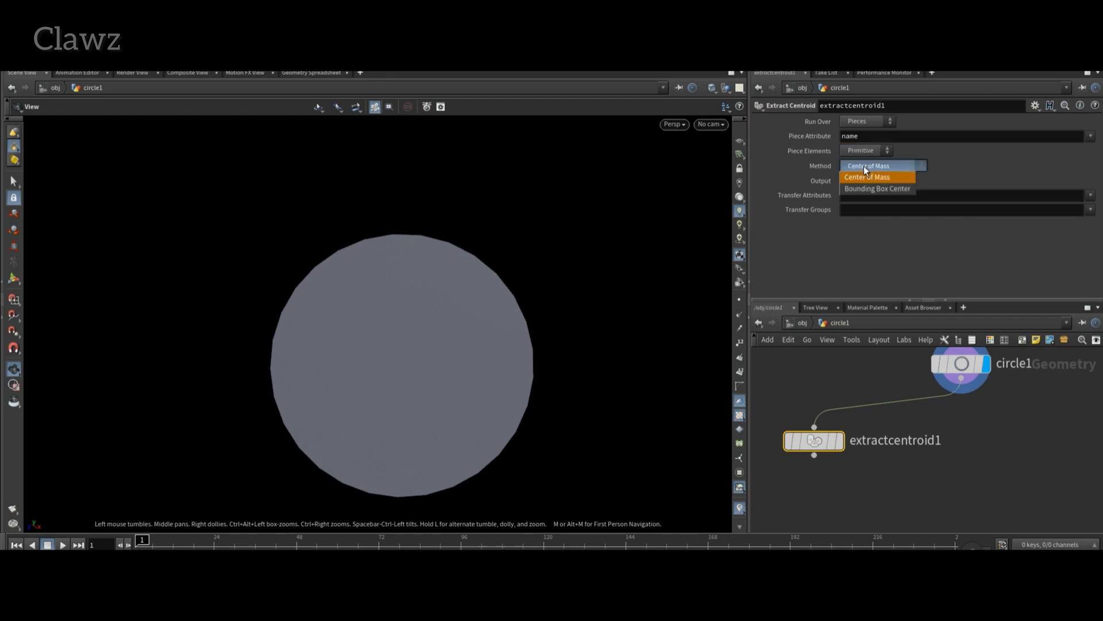
pyautogui.click(864, 167)
pyautogui.scroll(1, 834, 431)
pyautogui.click(840, 443)
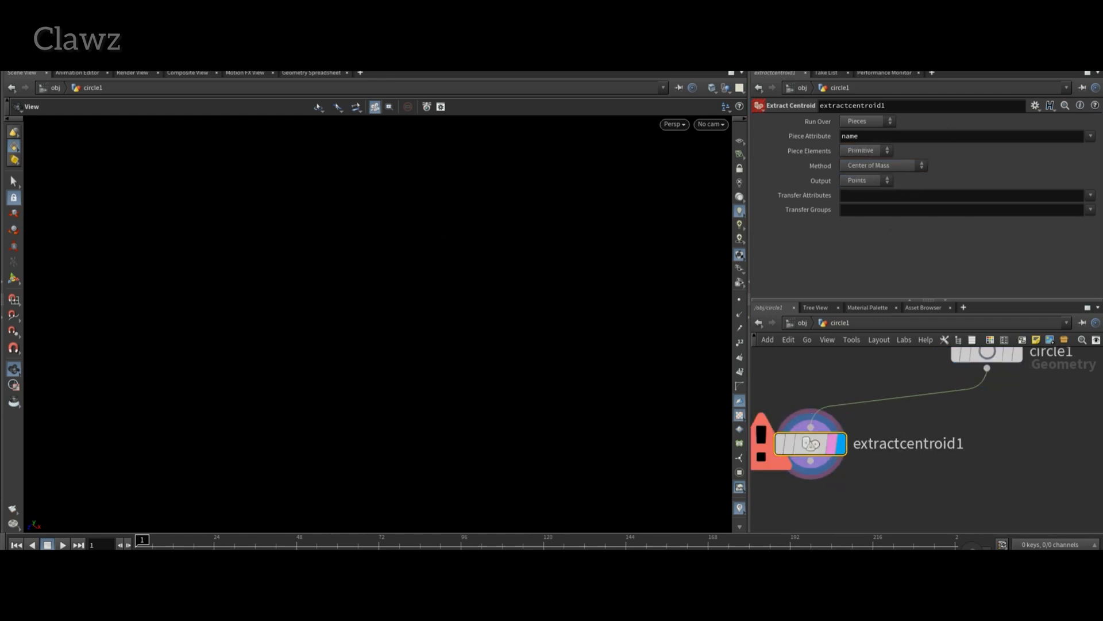
pyautogui.click(854, 125)
pyautogui.click(857, 135)
pyautogui.moveTo(430, 415); pyautogui.dragTo(404, 331)
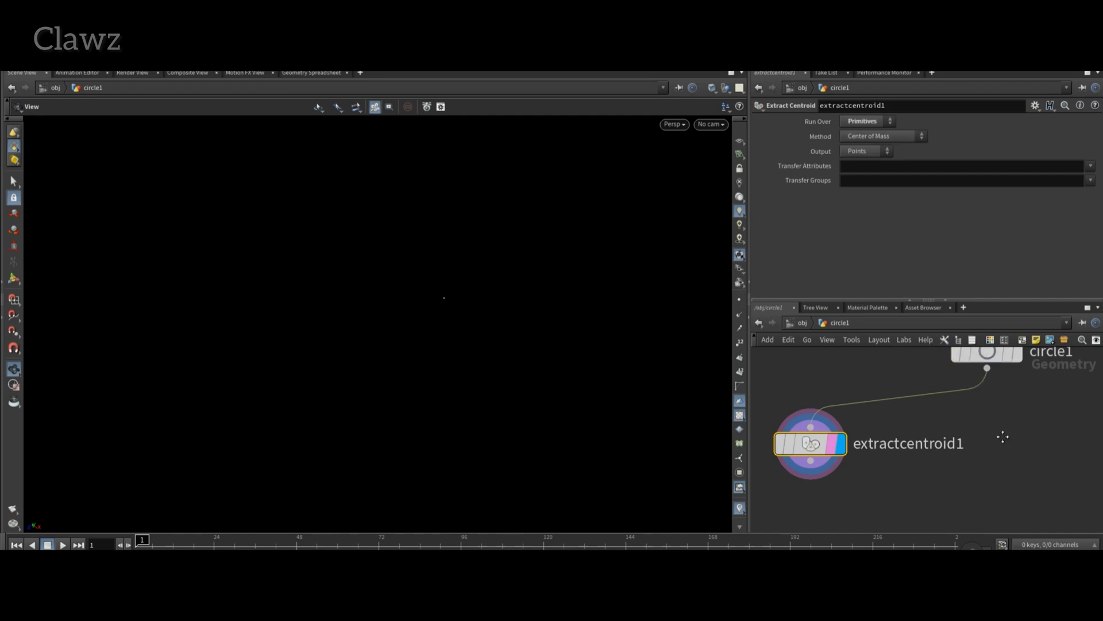
# Add a Normal node beside the Extract Centroid node and feed it from the circle.
pyautogui.press('Tab')
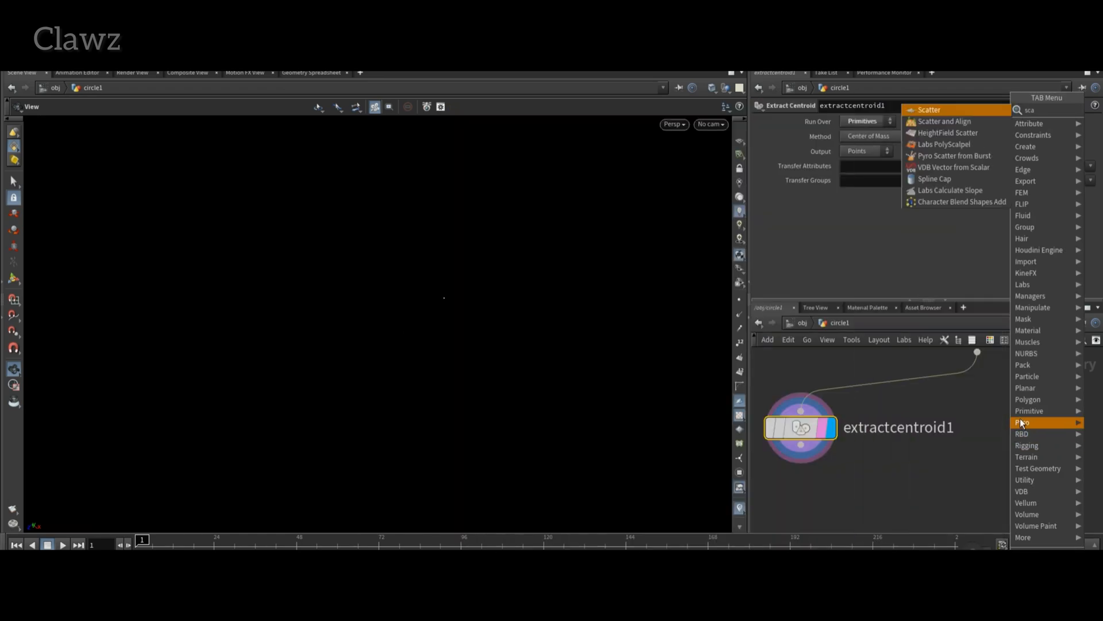
pyautogui.moveTo(1023, 422)
pyautogui.write('norm')
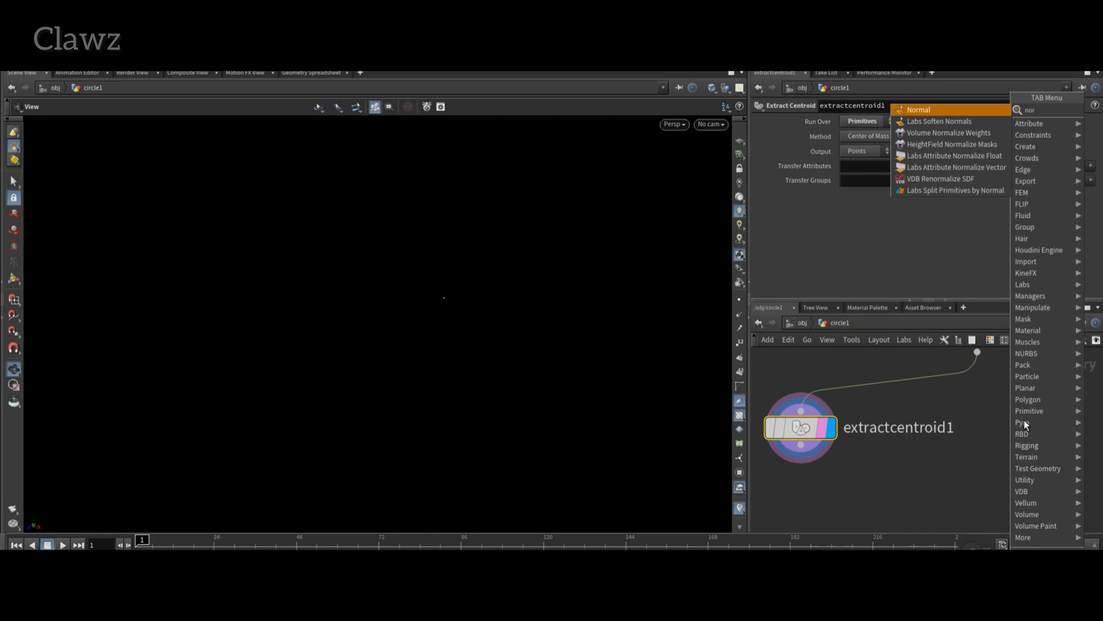
pyautogui.press('Return')
pyautogui.click(1027, 420)
pyautogui.click(977, 352)
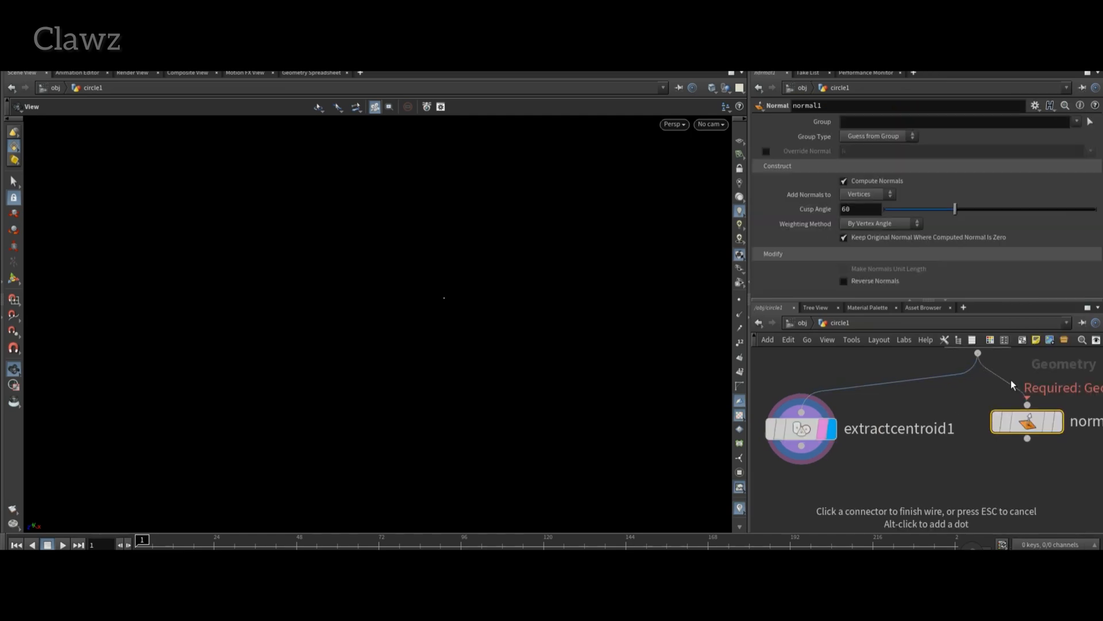
pyautogui.click(1025, 401)
# Add a Scatter node below the Normal node, wired to its output, and display its result.
pyautogui.moveTo(919, 469); pyautogui.dragTo(904, 419, button='middle')
pyautogui.press('Tab')
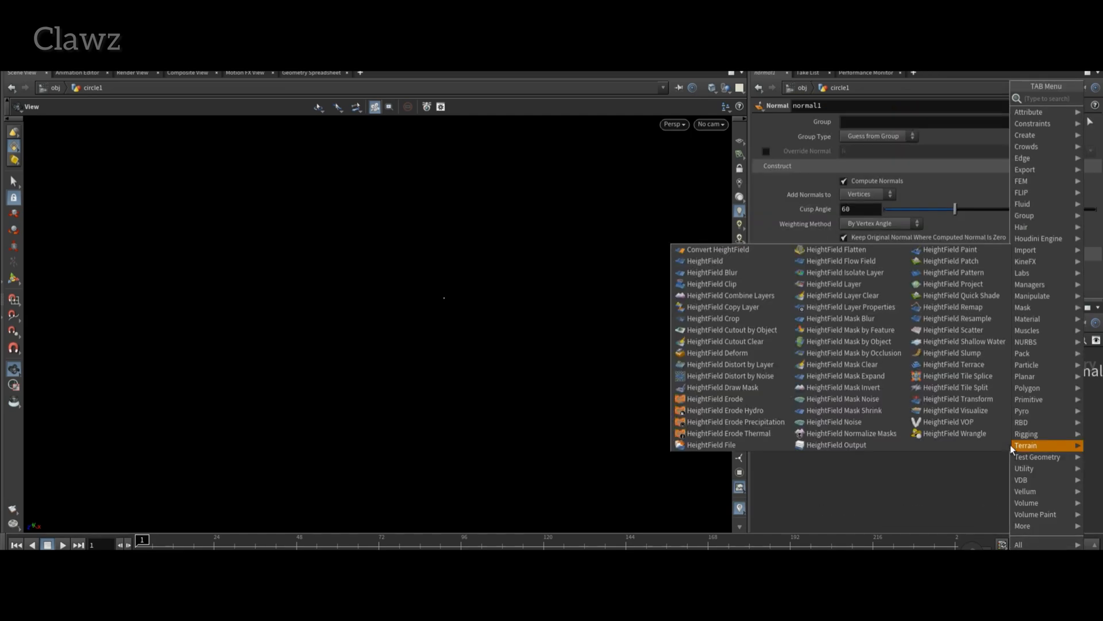
pyautogui.write('scat')
pyautogui.press('Return')
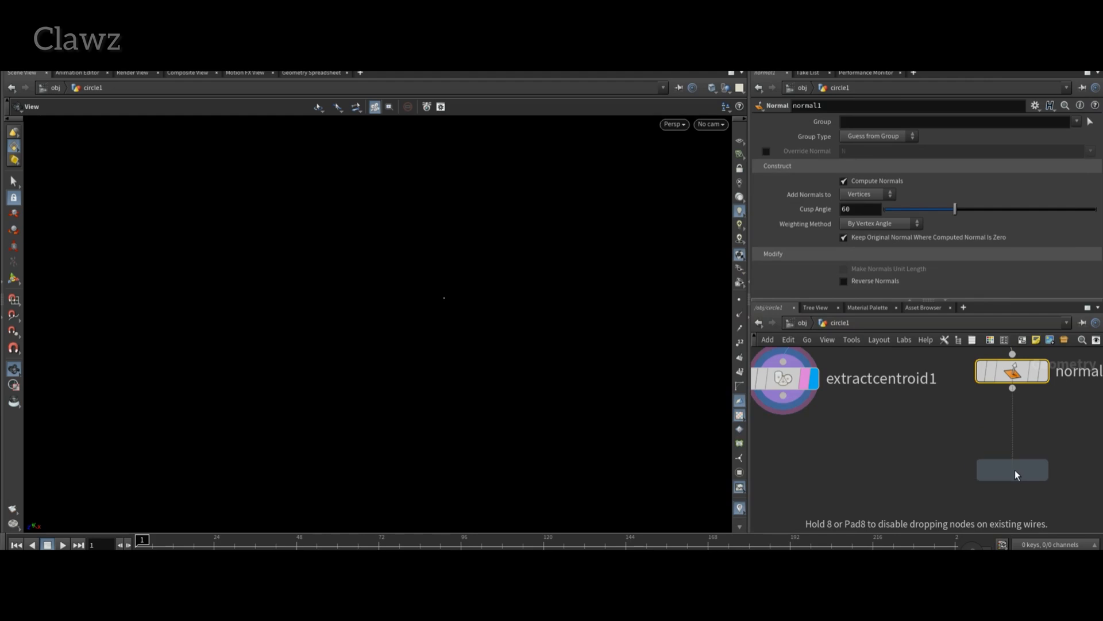
pyautogui.click(1012, 468)
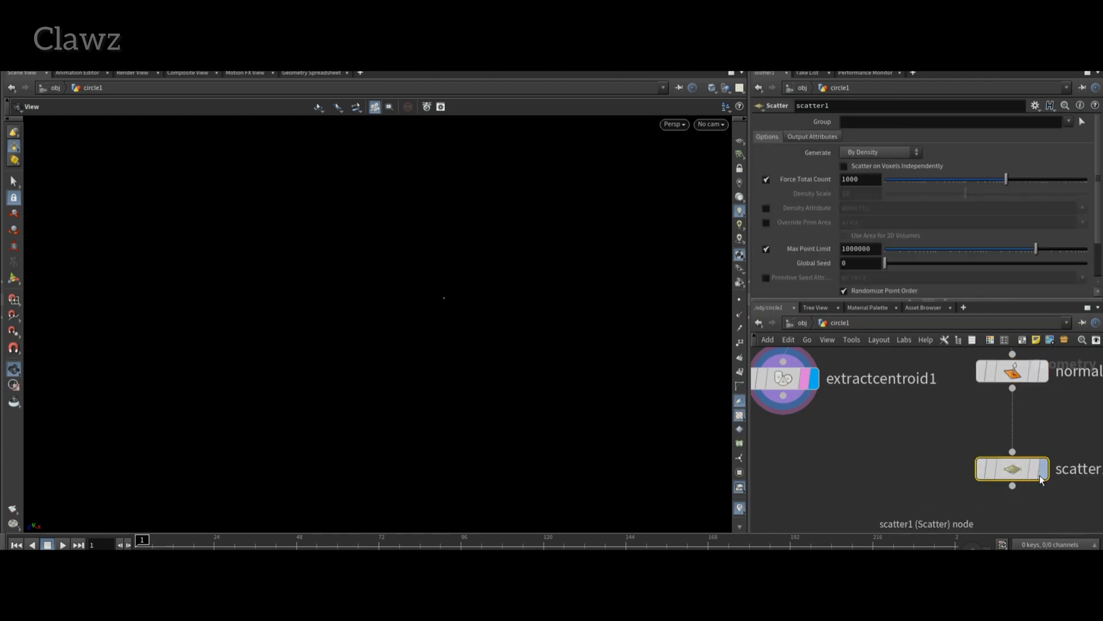
pyautogui.scroll(2, 1018, 467)
pyautogui.click(1017, 462)
pyautogui.click(1034, 462)
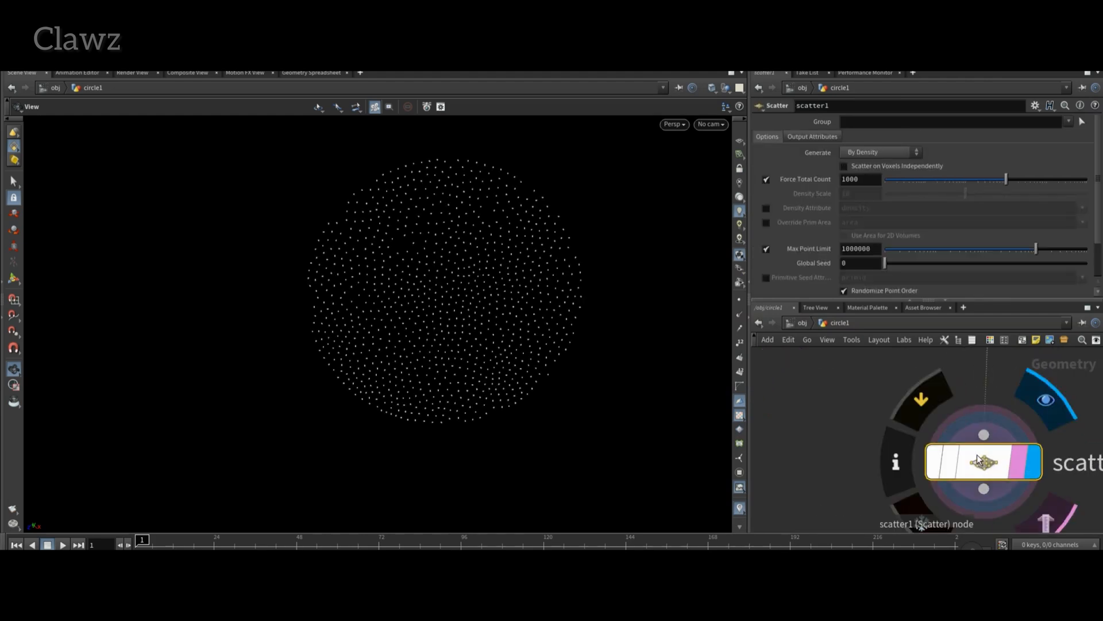
pyautogui.moveTo(987, 463); pyautogui.dragTo(1023, 449)
# Add an Attribute Wrangle with the Scatter node in its first input and the Extract Centroid node in its second.
pyautogui.scroll(-3, 874, 412)
pyautogui.moveTo(873, 410); pyautogui.dragTo(891, 412, button='middle')
pyautogui.scroll(-3, 855, 402)
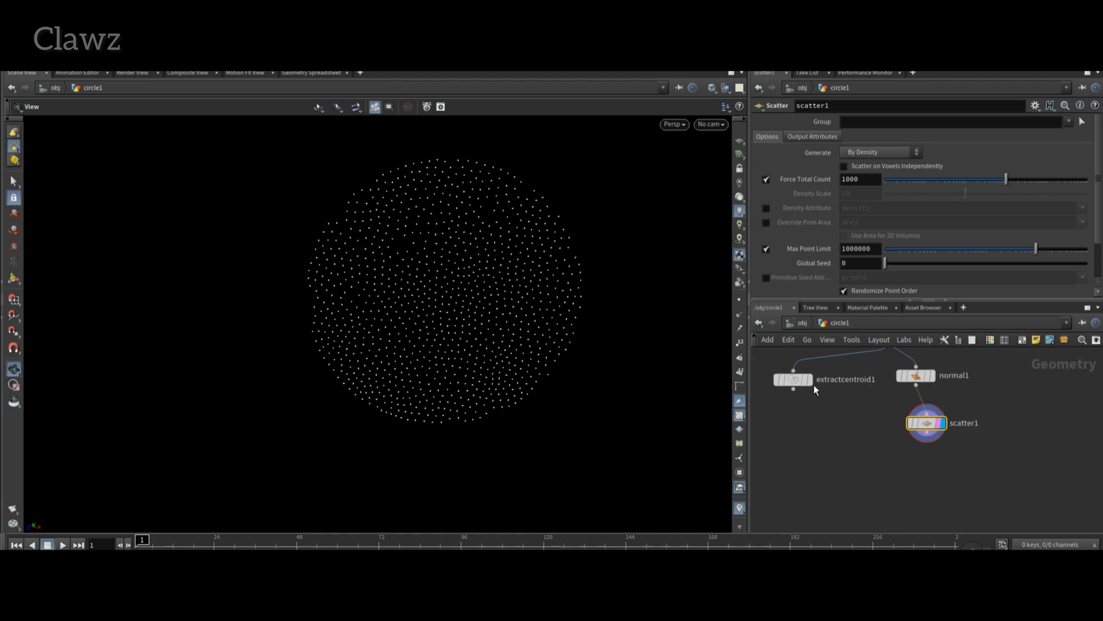
pyautogui.scroll(2, 813, 384)
pyautogui.press('Tab')
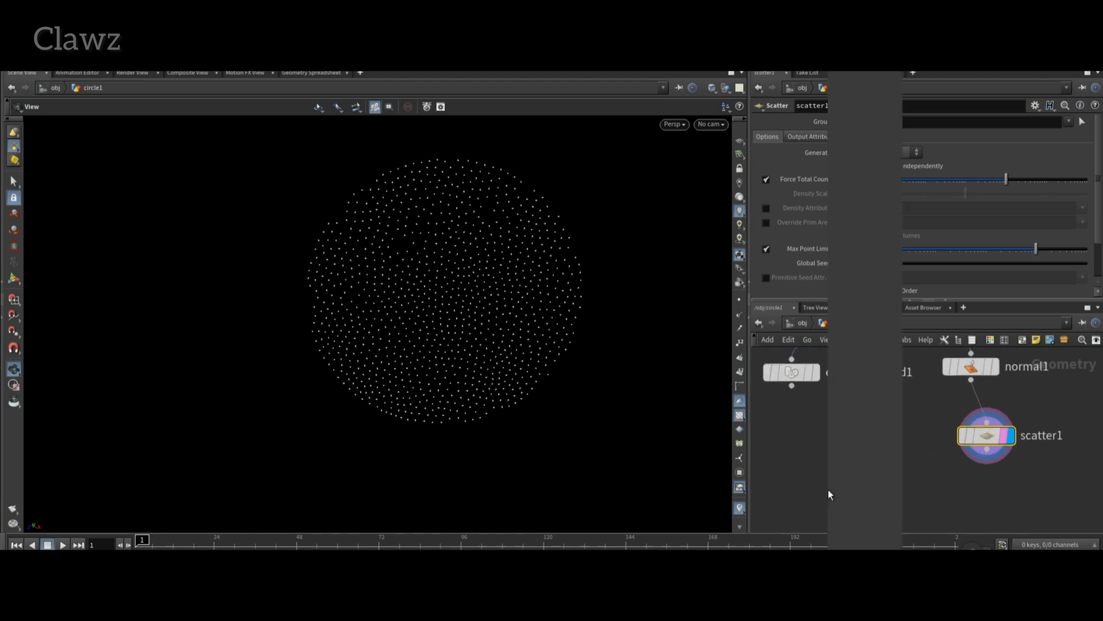
pyautogui.write('attwran')
pyautogui.press('Return')
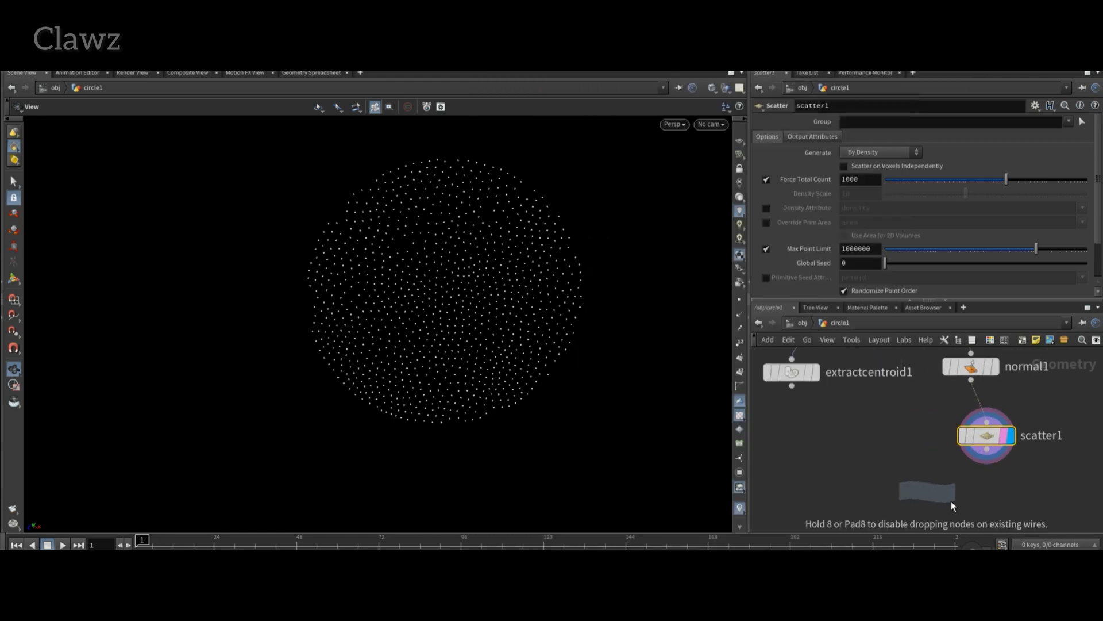
pyautogui.click(839, 488)
pyautogui.click(821, 470)
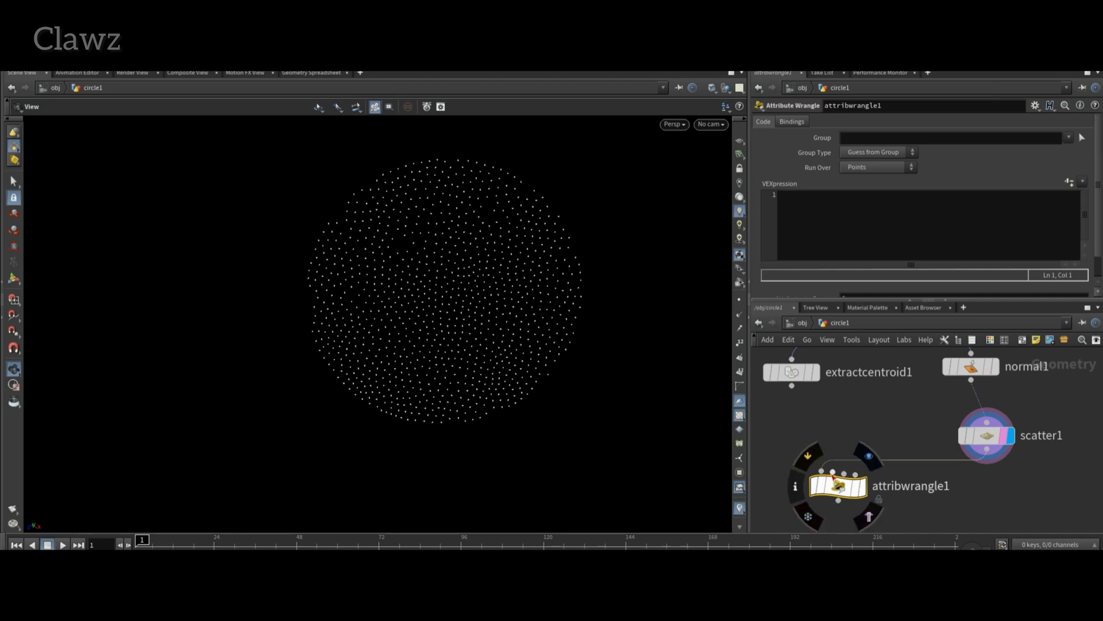
pyautogui.click(792, 385)
# Display the Attribute Wrangle, position it below its source nodes, and rename it velocity.
pyautogui.scroll(3, 839, 477)
pyautogui.click(874, 494)
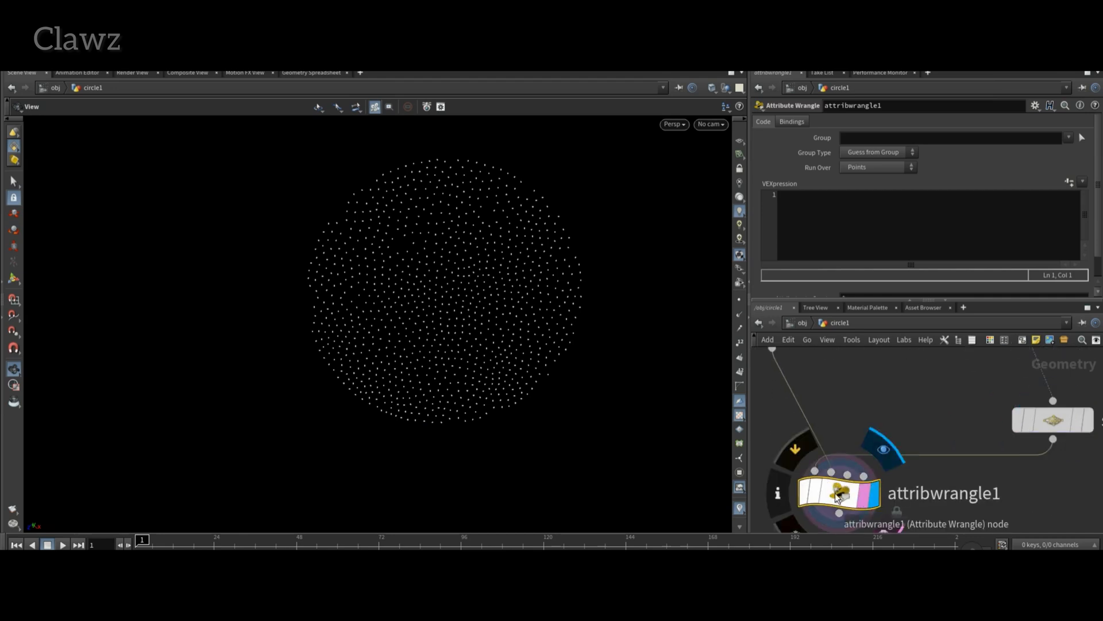
pyautogui.moveTo(839, 492); pyautogui.dragTo(933, 500)
pyautogui.scroll(-4, 845, 453)
pyautogui.moveTo(847, 393); pyautogui.dragTo(887, 396)
pyautogui.scroll(2, 934, 456)
pyautogui.doubleClick(914, 438)
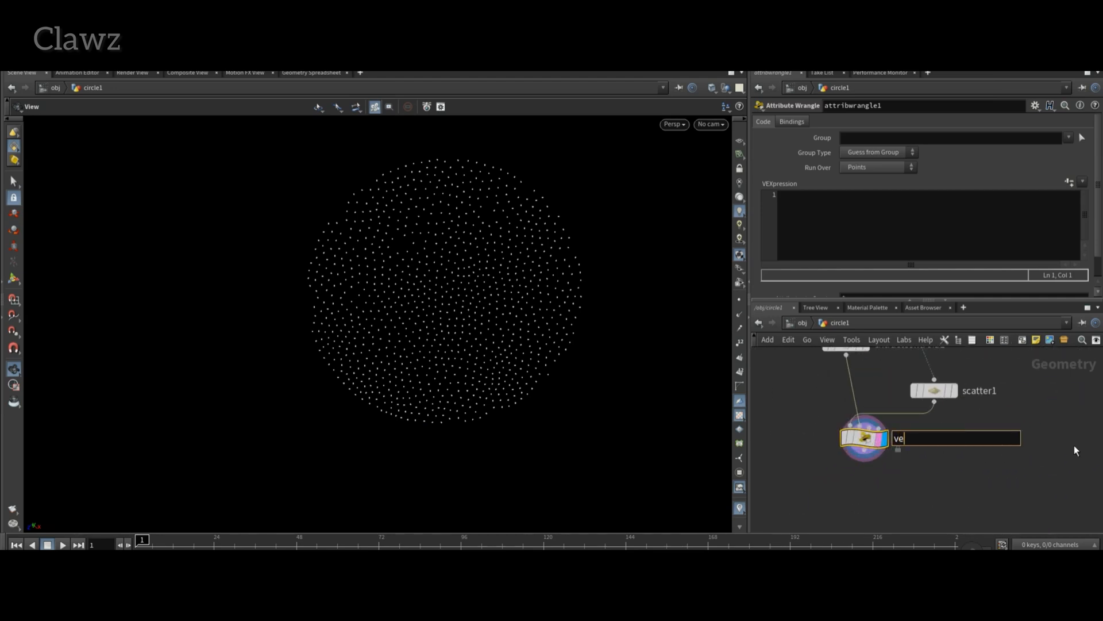
pyautogui.write('velocity')
pyautogui.press('Return')
pyautogui.click(872, 244)
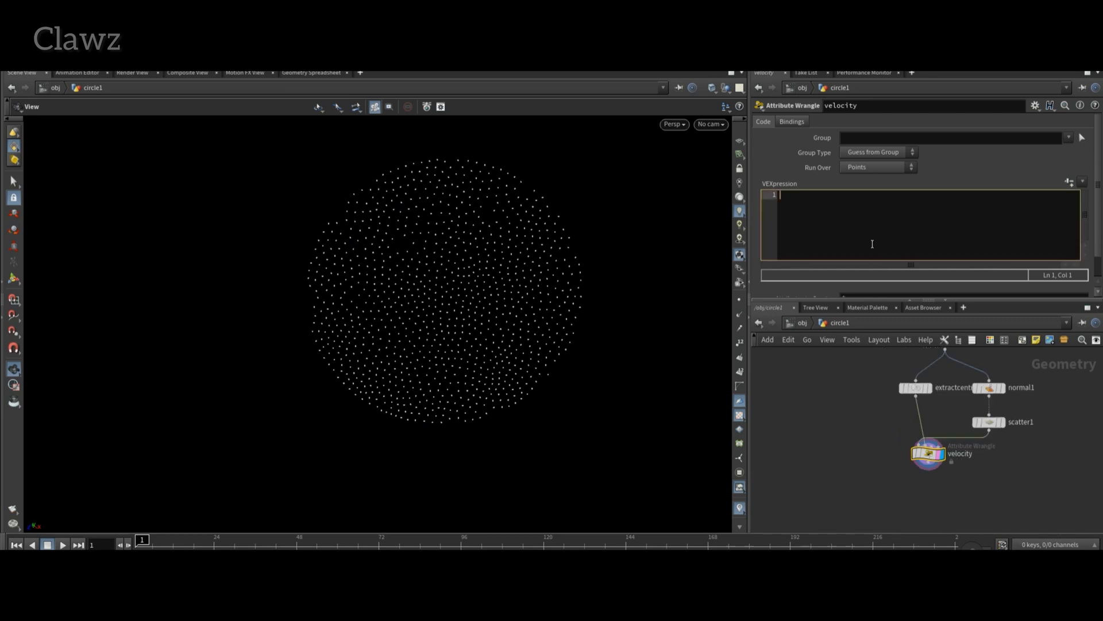
pyautogui.write('vector pos = point()')
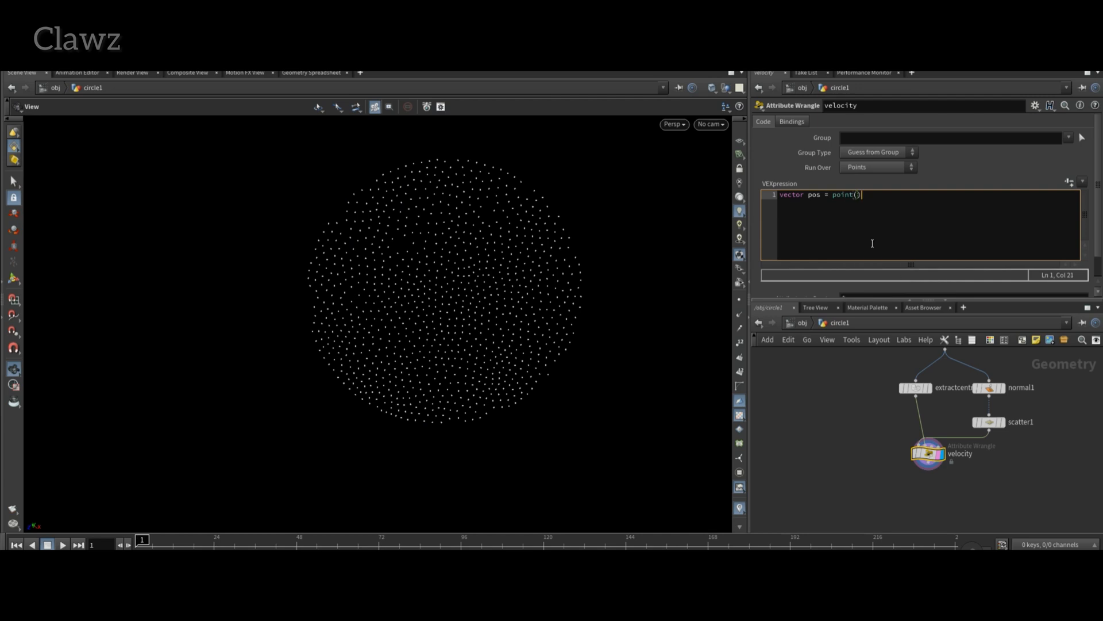
pyautogui.press('Left')
pyautogui.write('1,"P",@ptnum')
pyautogui.press('Return')
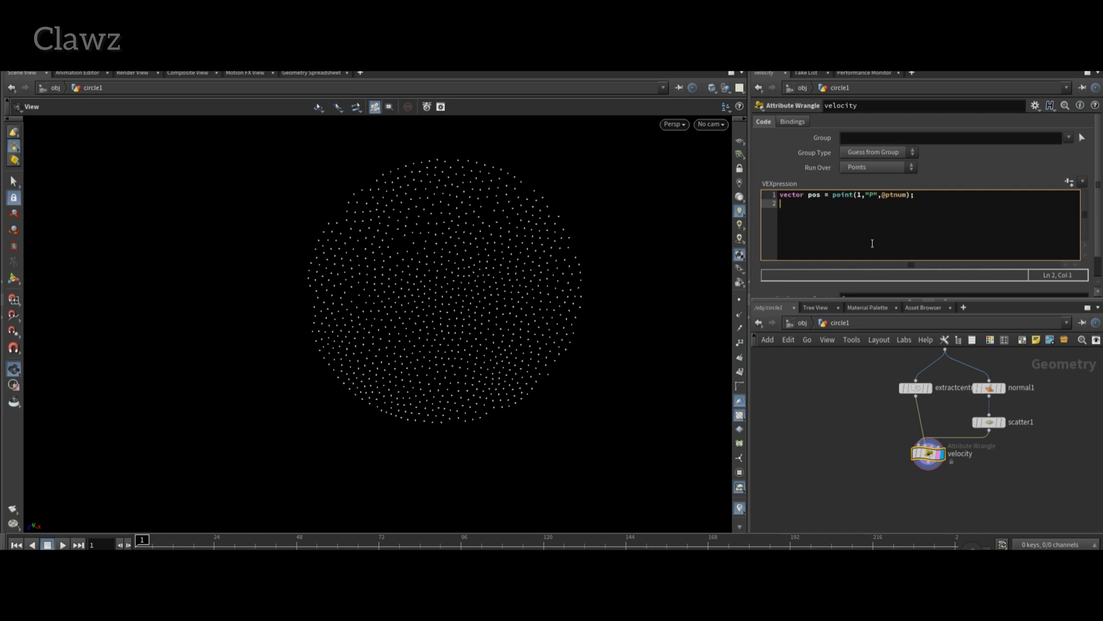
pyautogui.write('v@dir = normalize(')
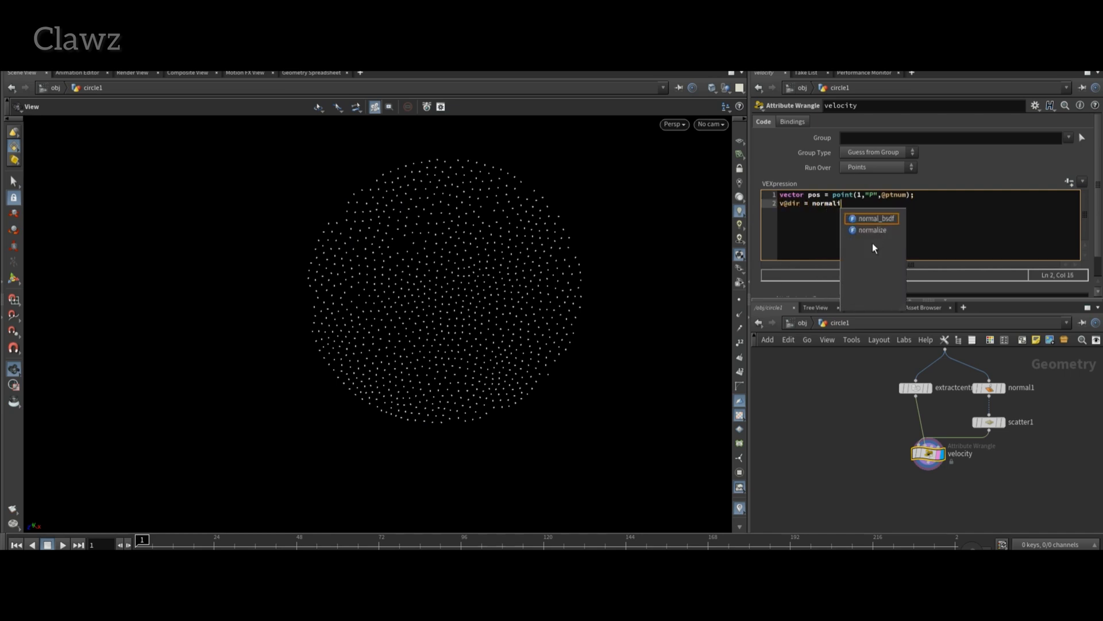
pyautogui.write('pos -')
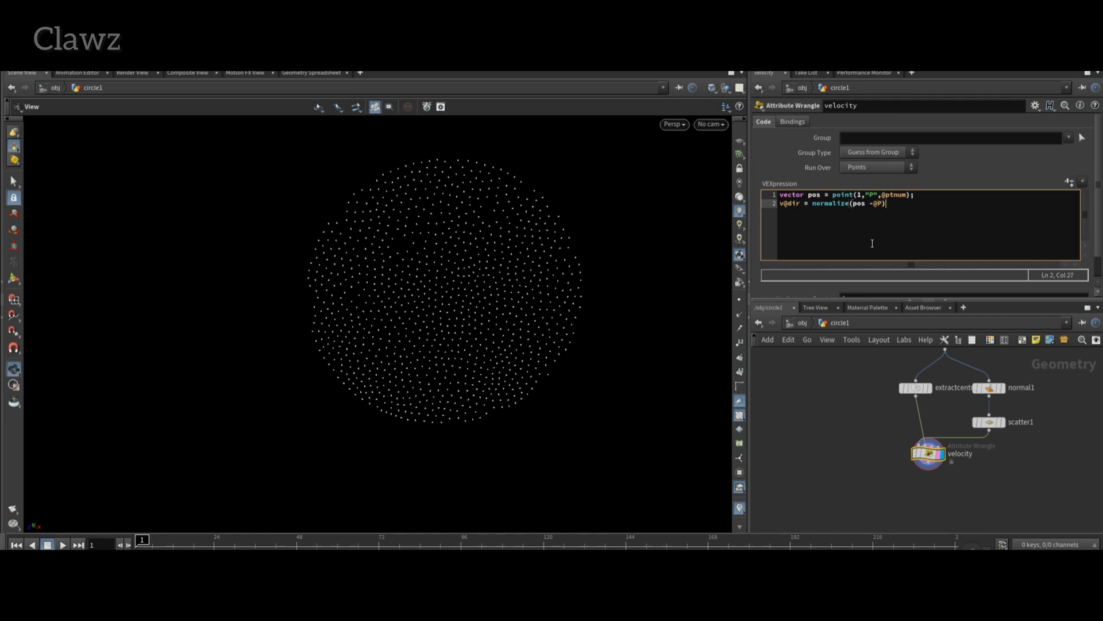
# Add a third VEX line computing the perpendicular direction: v@ndir = cross(@N , v@dir);.
pyautogui.press('Return')
pyautogui.write('v@ndir = cross(@')
pyautogui.write('N -')
pyautogui.write(' v@')
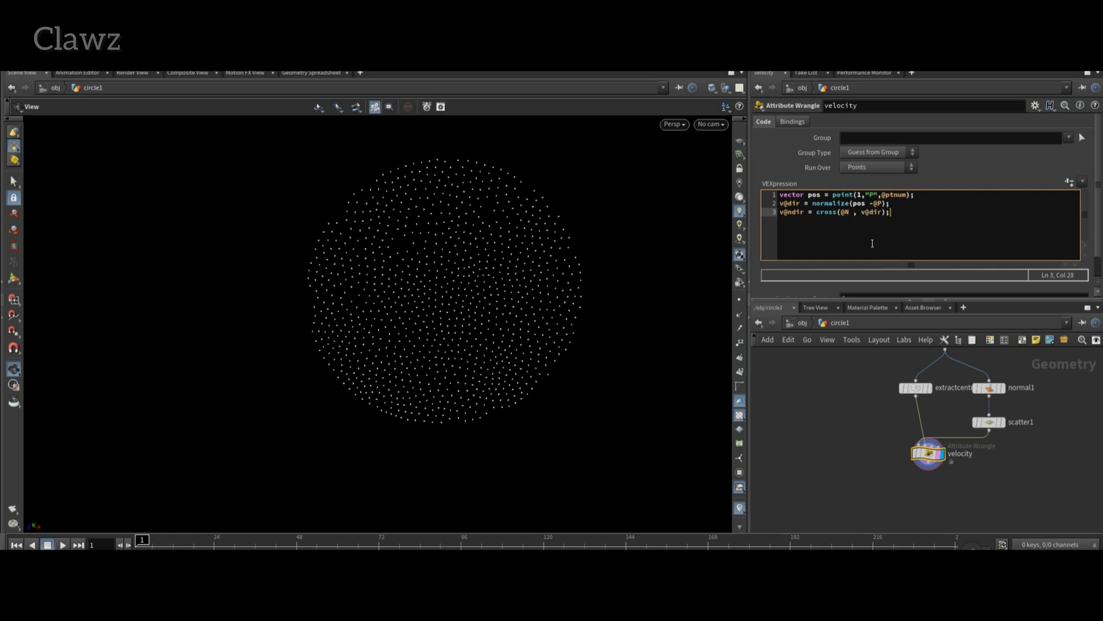
pyautogui.write('dir);')
pyautogui.press('Return')
pyautogui.write('@Cd = chramp("cd", fit(')
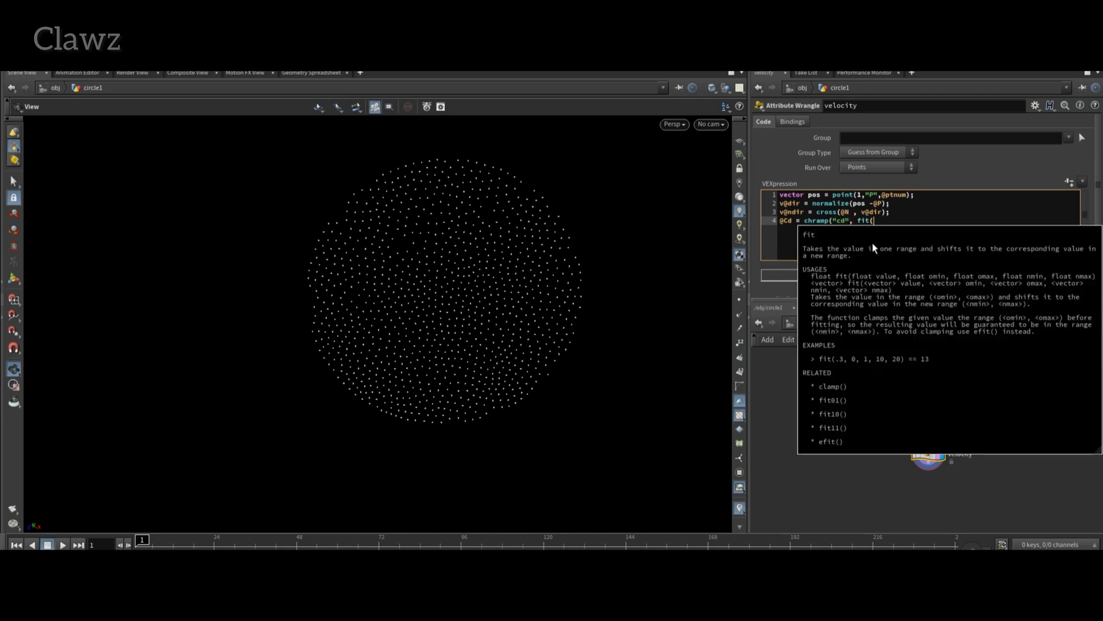
pyautogui.write('length(')
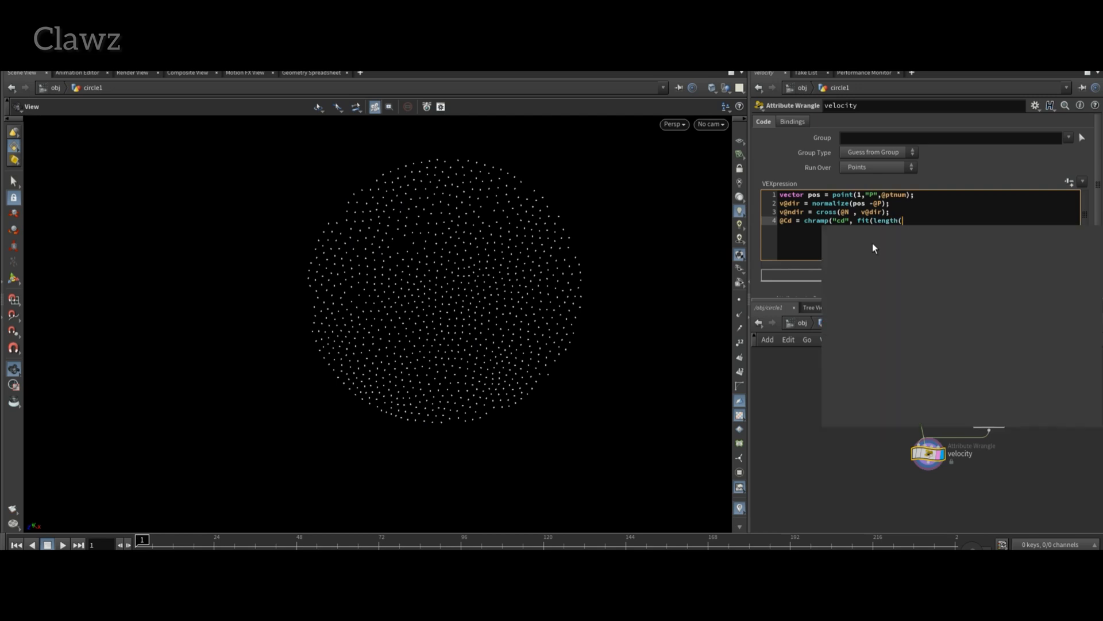
pyautogui.write('pos-@P),0,10')
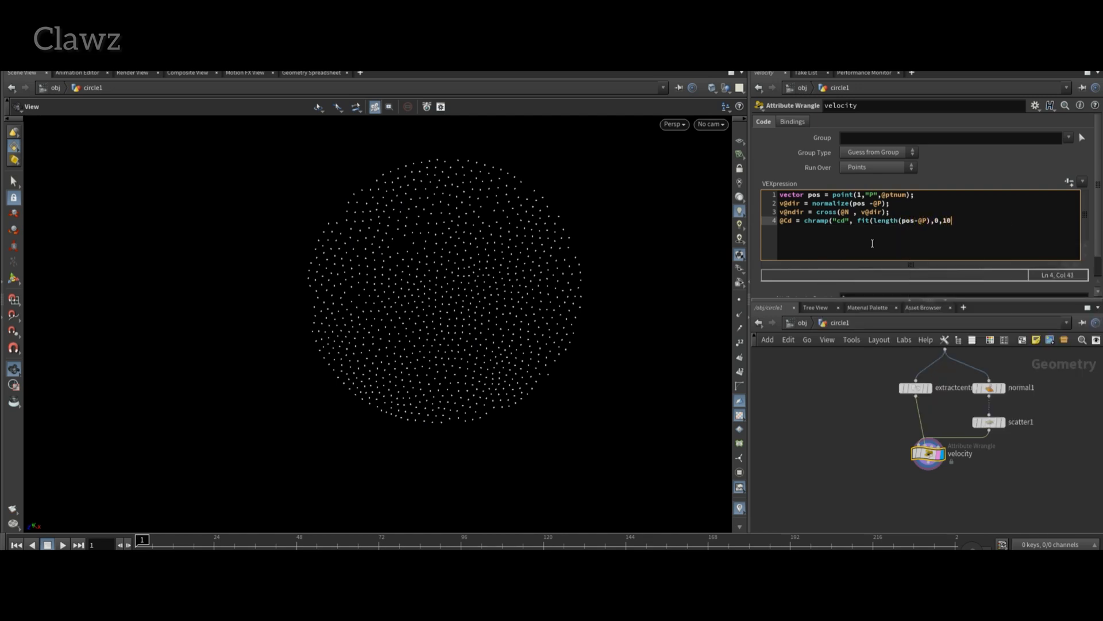
pyautogui.write(',0,')
pyautogui.press('Return')
pyautogui.write('v@v = @ndir')
pyautogui.press('Left')
pyautogui.press('Left')
pyautogui.press('Left')
pyautogui.press('Left')
pyautogui.press('Left')
pyautogui.write('v')
pyautogui.press('End')
pyautogui.write('* .7*@Cd')
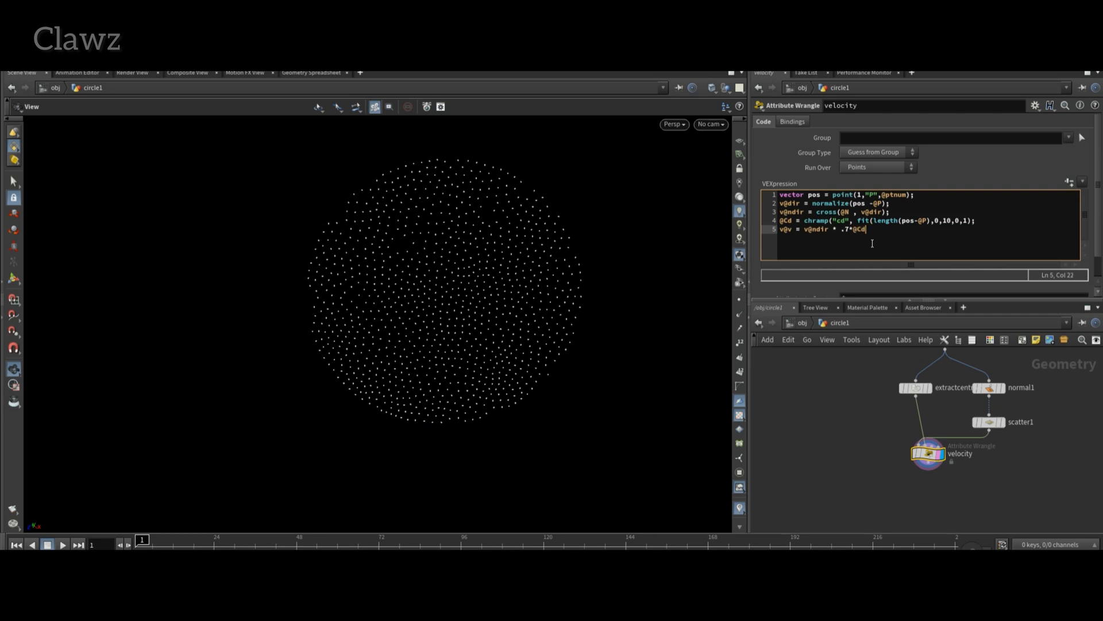
pyautogui.write(' +onoise(@P)*.02 + @dir *.2;')
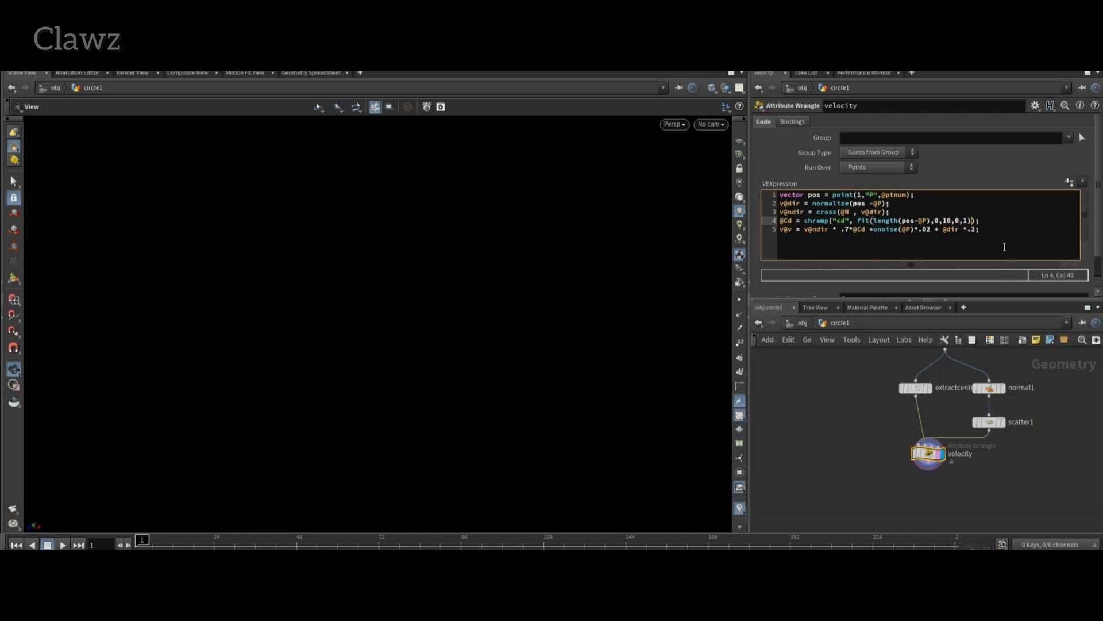
# Generate the wrangle's spare parameters for the cd ramp referenced in the VEX code.
pyautogui.click(1070, 182)
pyautogui.scroll(-1, 1070, 181)
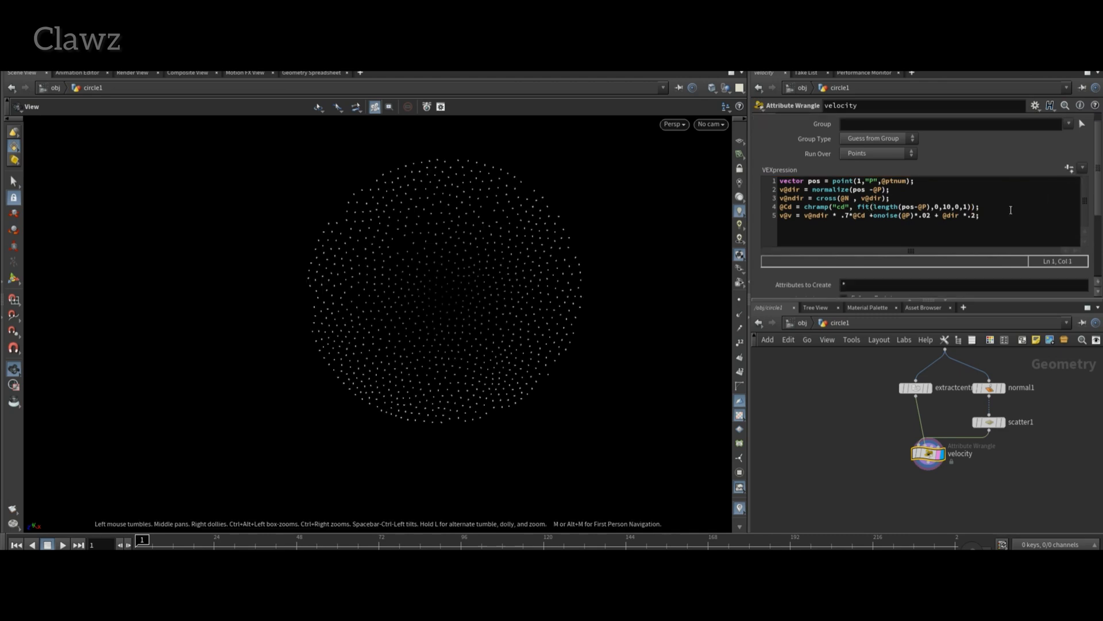
# Reverse the cd ramp of the velocity wrangle so it falls linearly from 1 to 0.
pyautogui.scroll(-5, 1098, 184)
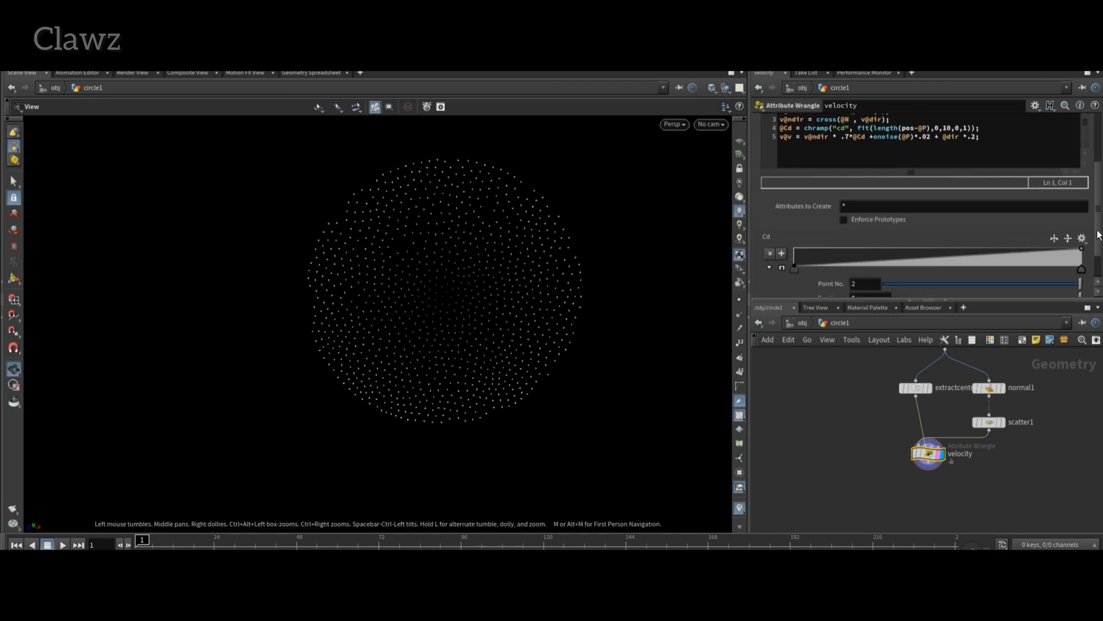
pyautogui.scroll(3, 988, 232)
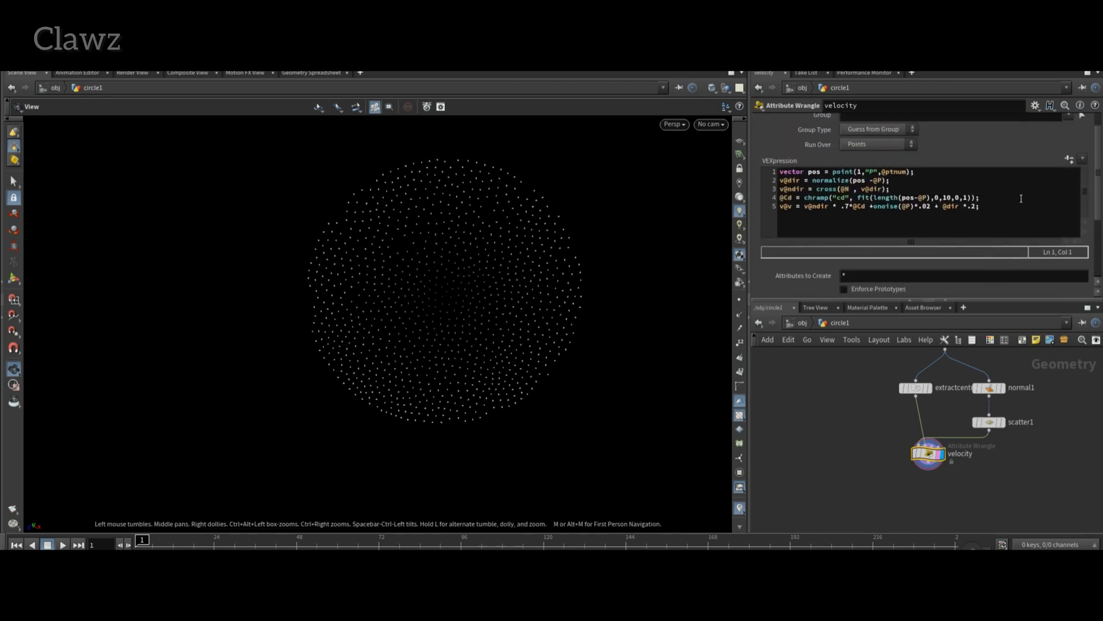
pyautogui.click(996, 246)
pyautogui.scroll(-3, 1068, 250)
pyautogui.click(1068, 199)
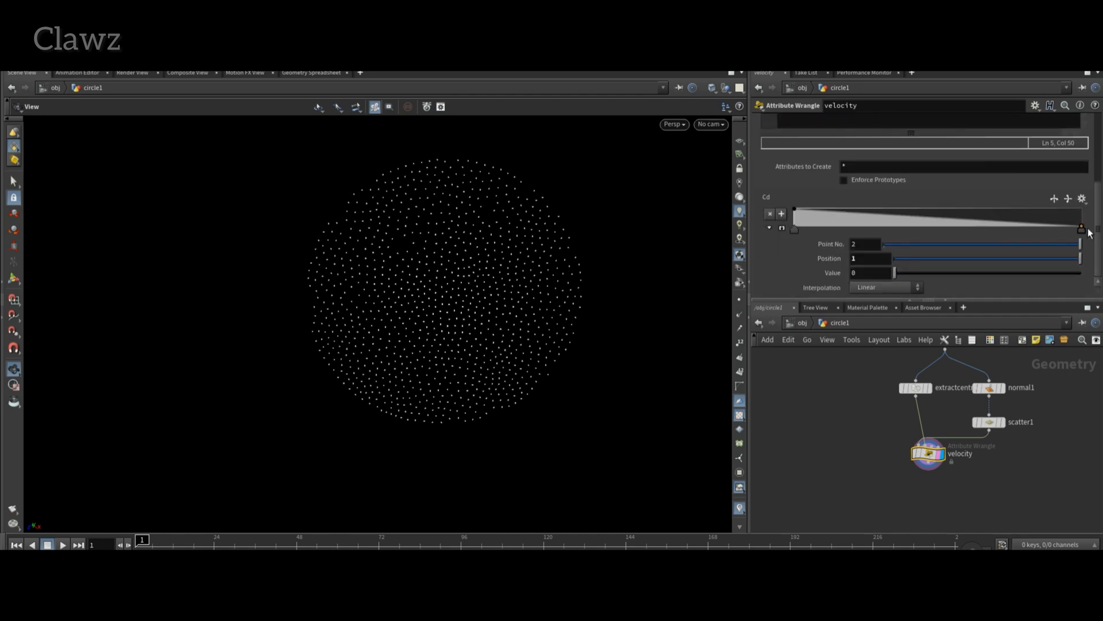
pyautogui.moveTo(1082, 229)
pyautogui.mouseDown()
pyautogui.moveTo(836, 241)
pyautogui.moveTo(1082, 229)
pyautogui.mouseUp()
pyautogui.scroll(-1, 348, 312)
# Add a null connected below the velocity wrangle and rename it vel.
pyautogui.moveTo(896, 428); pyautogui.dragTo(891, 394, button='middle')
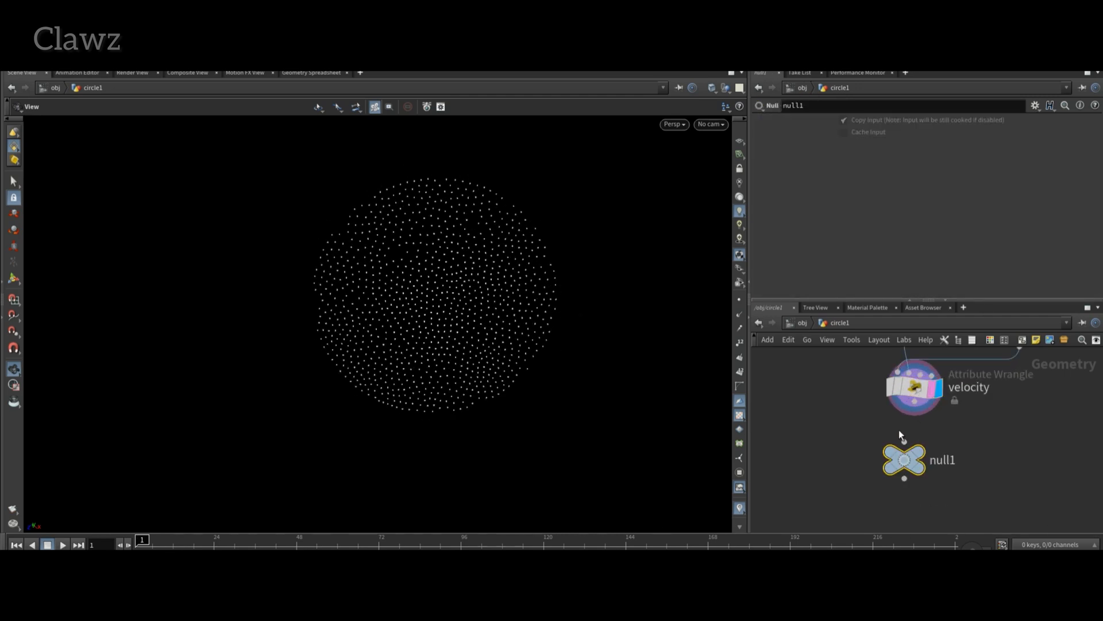
pyautogui.scroll(3, 926, 437)
pyautogui.click(993, 481)
pyautogui.press('BackSpace')
pyautogui.press('BackSpace')
pyautogui.press('BackSpace')
pyautogui.press('BackSpace')
pyautogui.press('BackSpace')
pyautogui.write('vel')
pyautogui.press('Return')
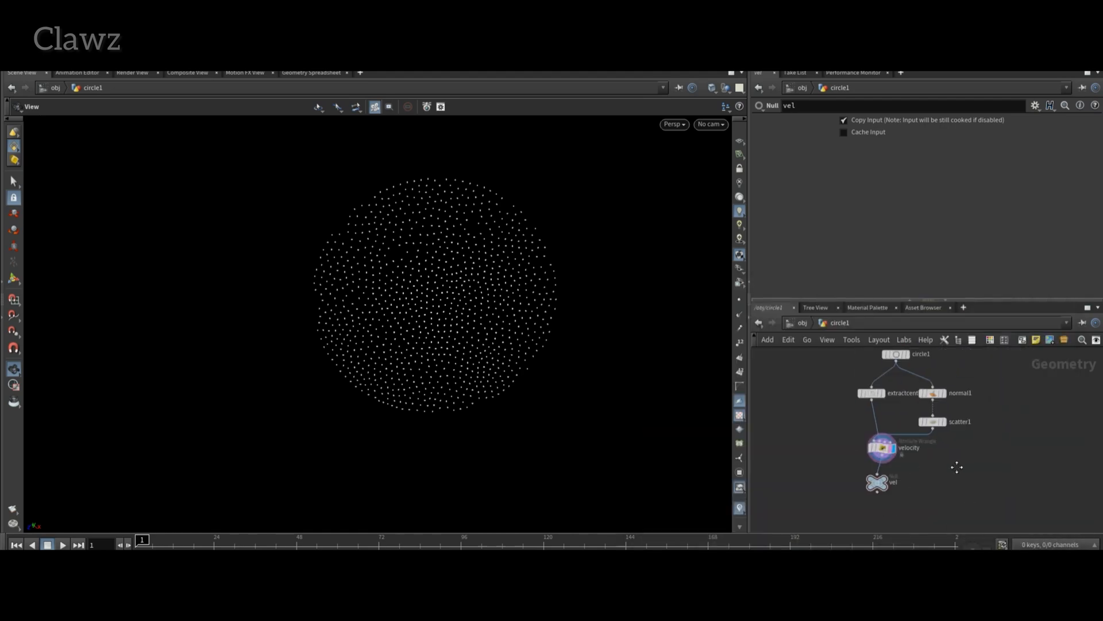
# Branch a wire from circle1 through a dot off to the side and attach a new Scatter node to it.
pyautogui.click(898, 391)
pyautogui.keyDown('alt'); pyautogui.click(1034, 398); pyautogui.keyUp('alt')
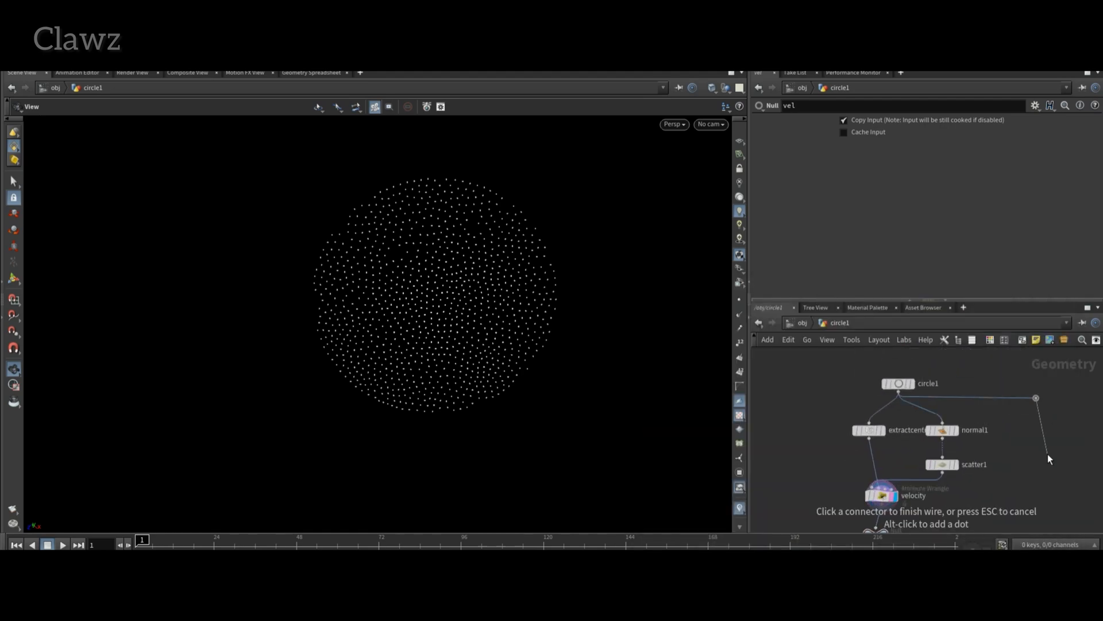
pyautogui.moveTo(1047, 455); pyautogui.dragTo(1044, 444, button='middle')
pyautogui.press('Tab')
pyautogui.write('scatter')
pyautogui.press('Return')
pyautogui.click(1044, 444)
# Set the new scatter's Force Total Count to 10000 and display that node.
pyautogui.scroll(2, 1043, 445)
pyautogui.click(860, 180)
pyautogui.write('0')
pyautogui.press('Return')
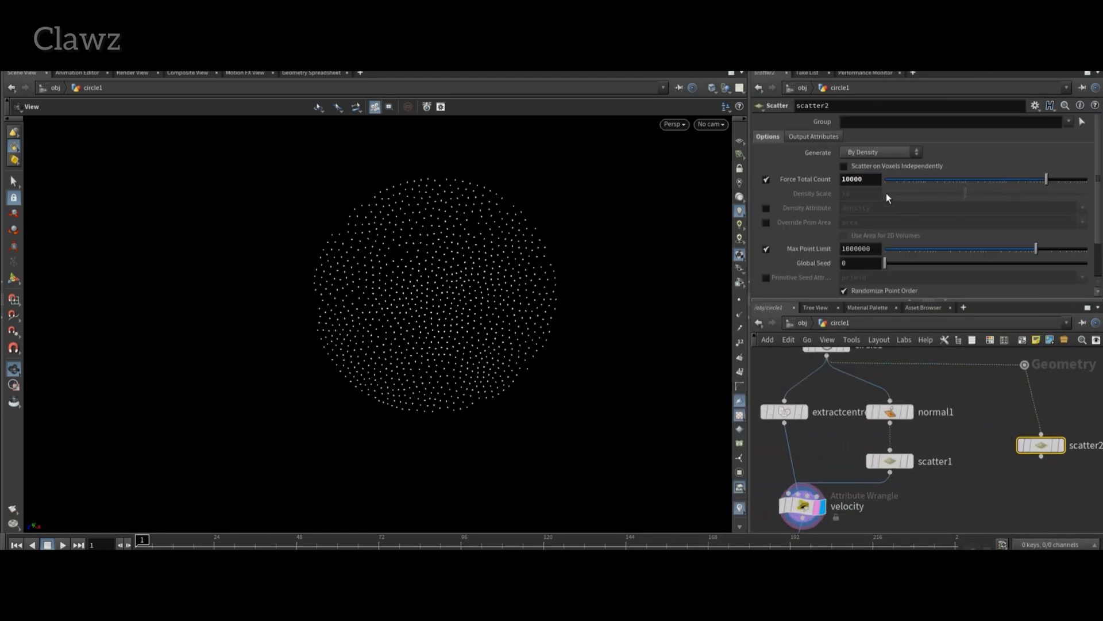
pyautogui.click(1060, 446)
pyautogui.moveTo(1033, 448); pyautogui.dragTo(1023, 450)
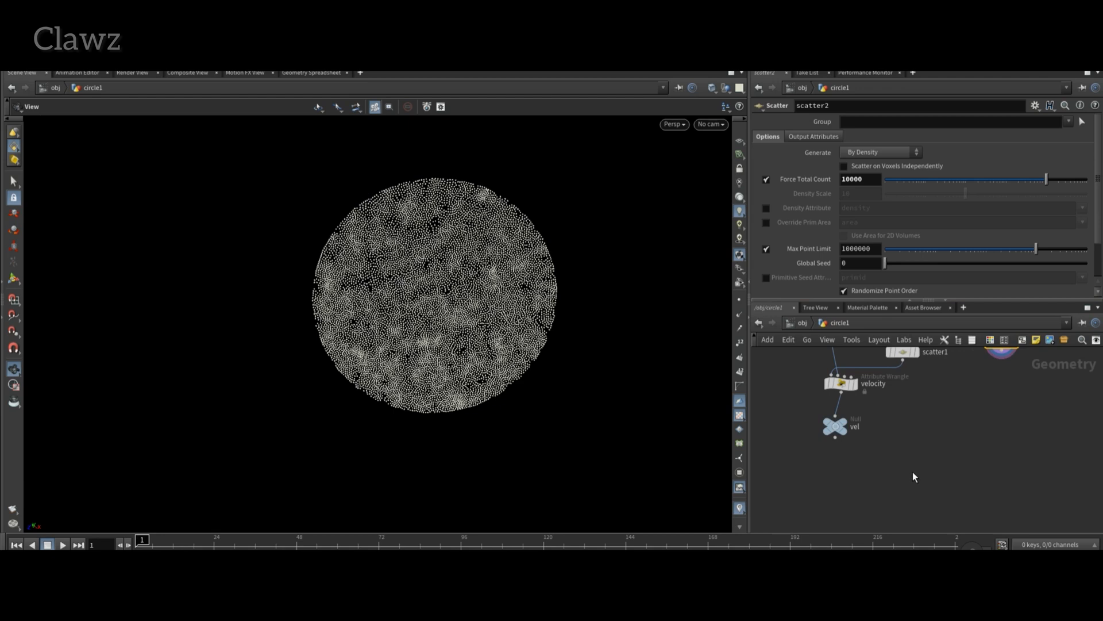
# Add a POP Network node beside the vel null.
pyautogui.press('Tab')
pyautogui.write('popnet')
pyautogui.press('Return')
pyautogui.click(977, 468)
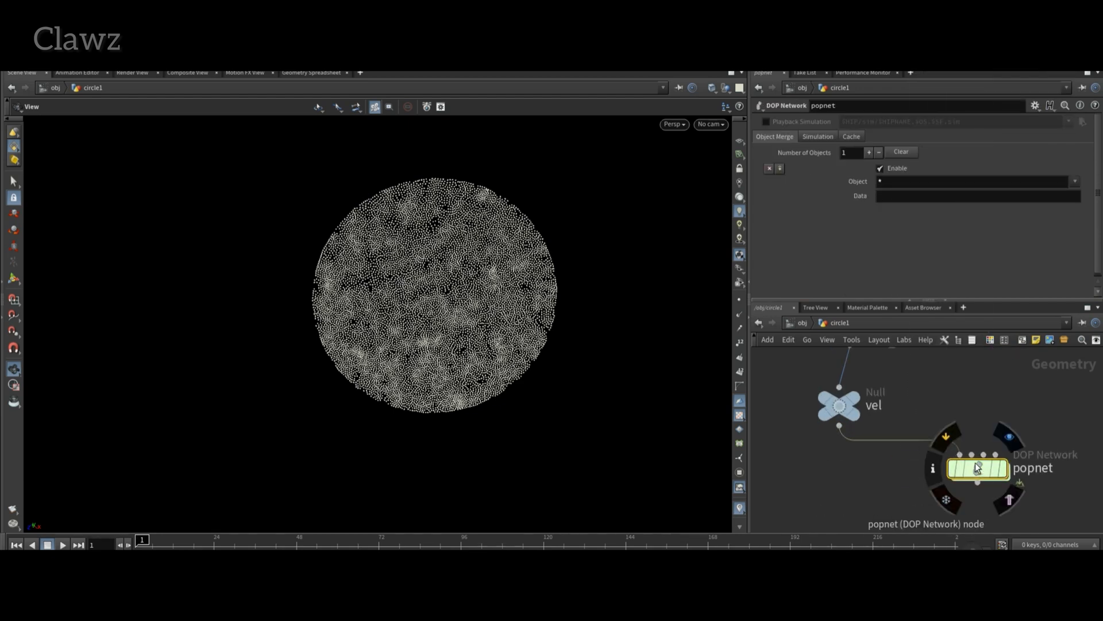
pyautogui.click(972, 455)
pyautogui.click(840, 426)
pyautogui.press('y')
pyautogui.moveTo(899, 467); pyautogui.dragTo(986, 426)
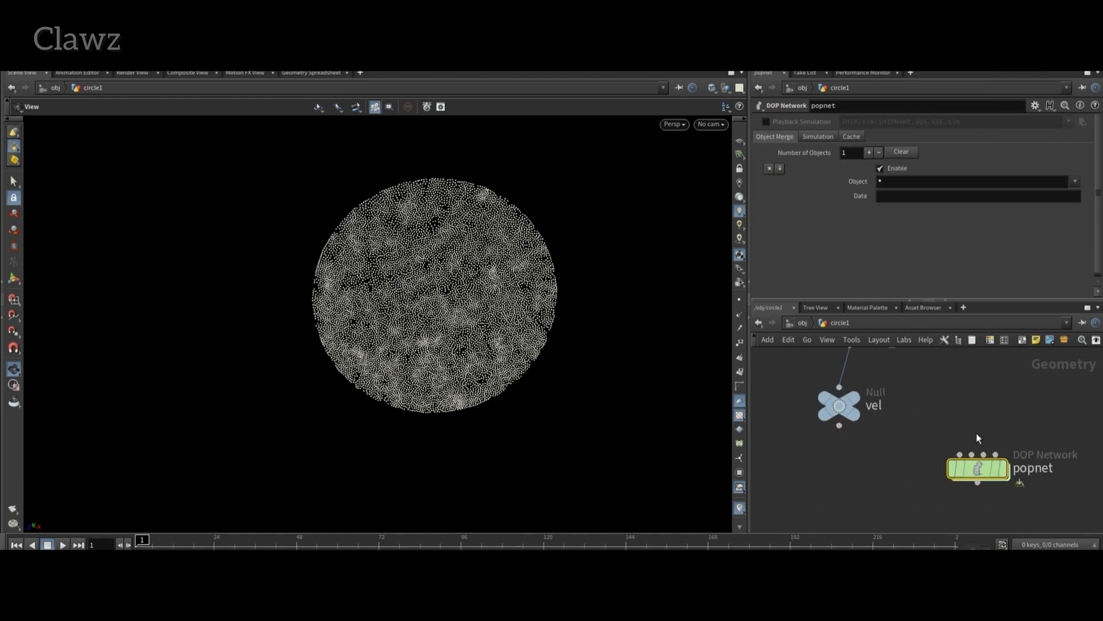
# Connect the vel null to the POP network's second input and the 10000-point scatter to its first input.
pyautogui.click(972, 454)
pyautogui.click(840, 426)
pyautogui.click(960, 454)
pyautogui.moveTo(945, 415); pyautogui.dragTo(915, 395, button='middle')
pyautogui.scroll(-3, 875, 523)
pyautogui.click(989, 448)
# Tidy the wire from the second scatter to the POP network by adding a dot and spacing out the layout.
pyautogui.scroll(2, 920, 499)
pyautogui.keyDown('alt'); pyautogui.moveTo(917, 397); pyautogui.dragTo(1014, 435); pyautogui.keyUp('alt')
pyautogui.moveTo(870, 476); pyautogui.dragTo(893, 470)
pyautogui.click(999, 506)
pyautogui.moveTo(998, 506); pyautogui.dragTo(1026, 534, button='middle')
pyautogui.scroll(2, 930, 513)
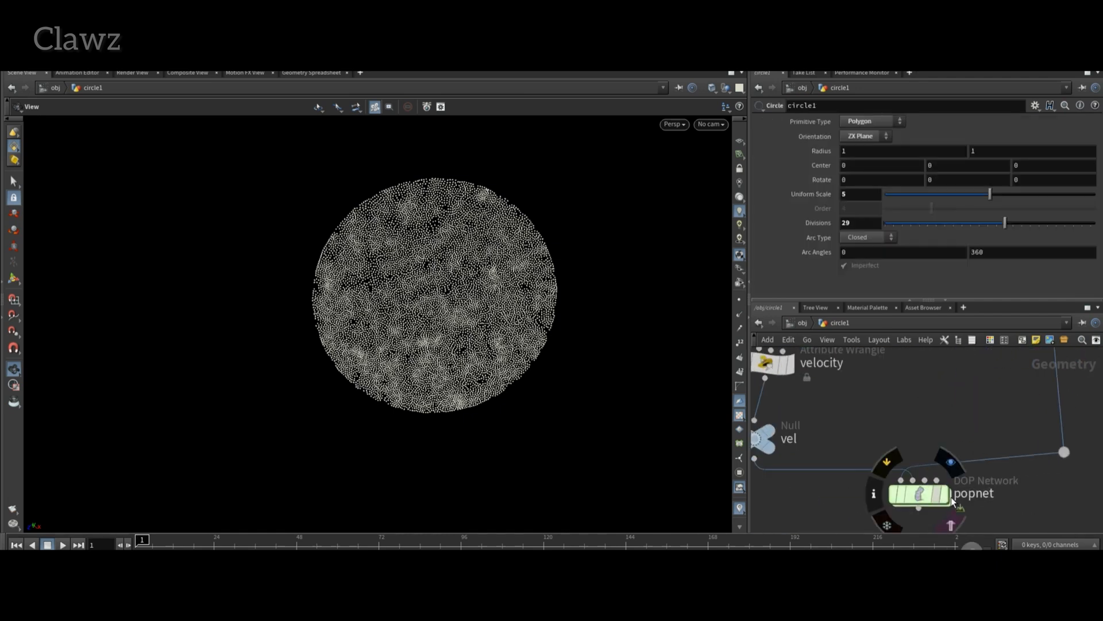
# Display the POP network, go inside it and select the source_first_input node.
pyautogui.click(948, 496)
pyautogui.doubleClick(918, 494)
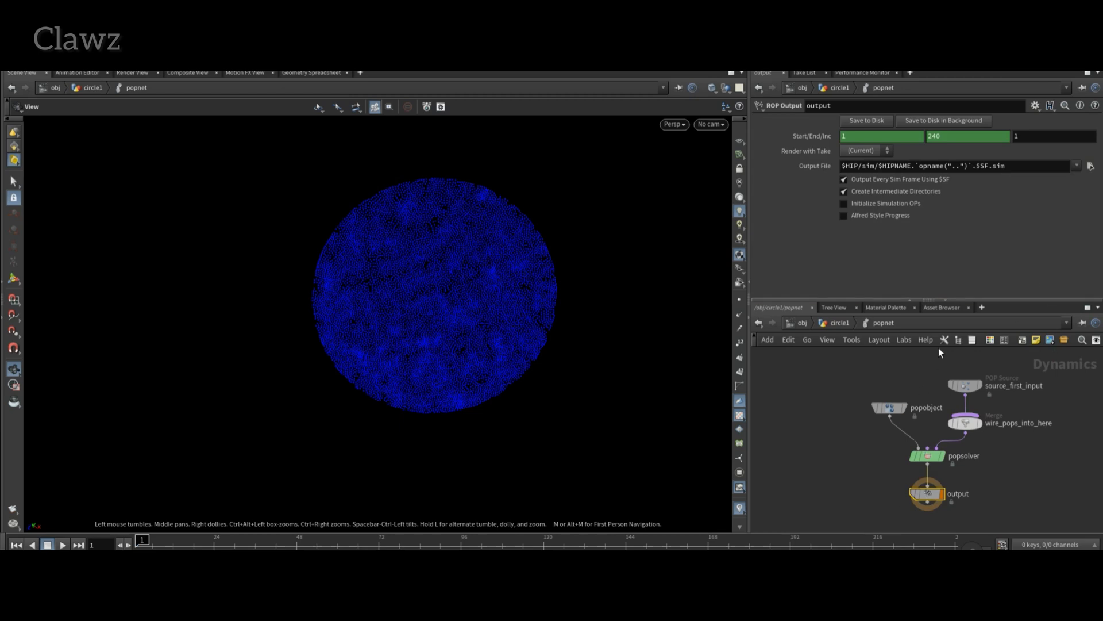
pyautogui.click(1018, 390)
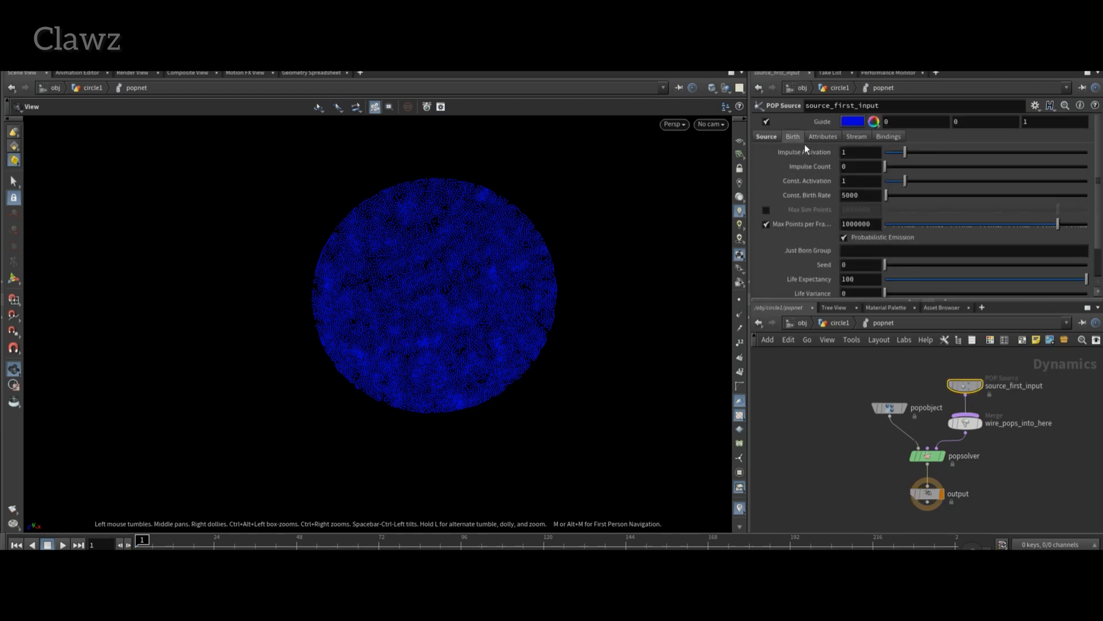
# Set the POP source's Emission Type to All Points and turn off its guide.
pyautogui.click(765, 139)
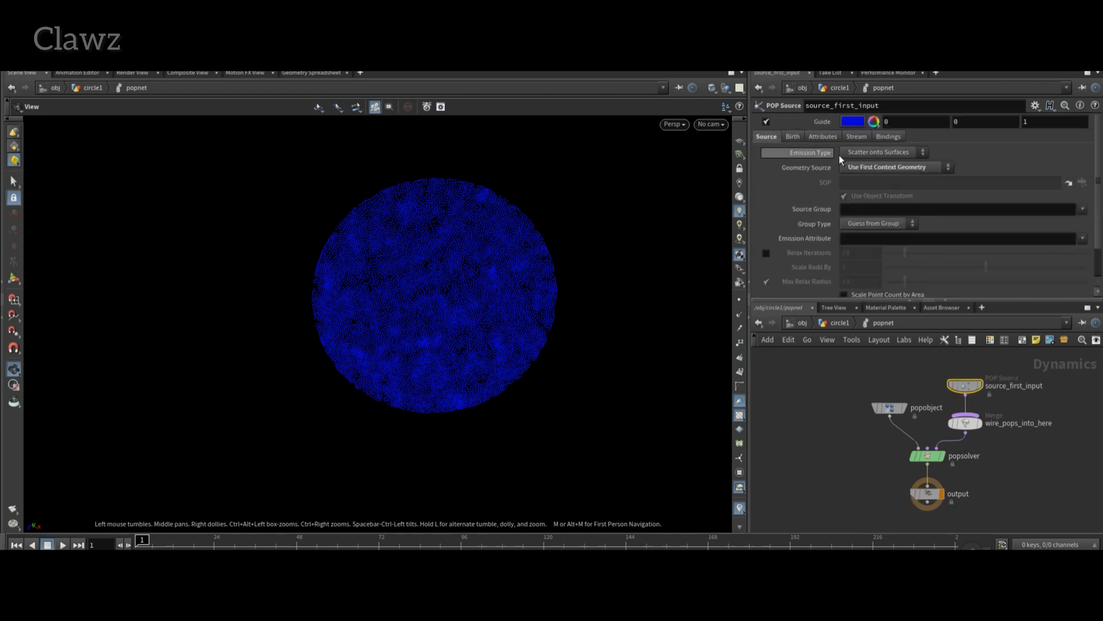
pyautogui.click(856, 154)
pyautogui.click(858, 164)
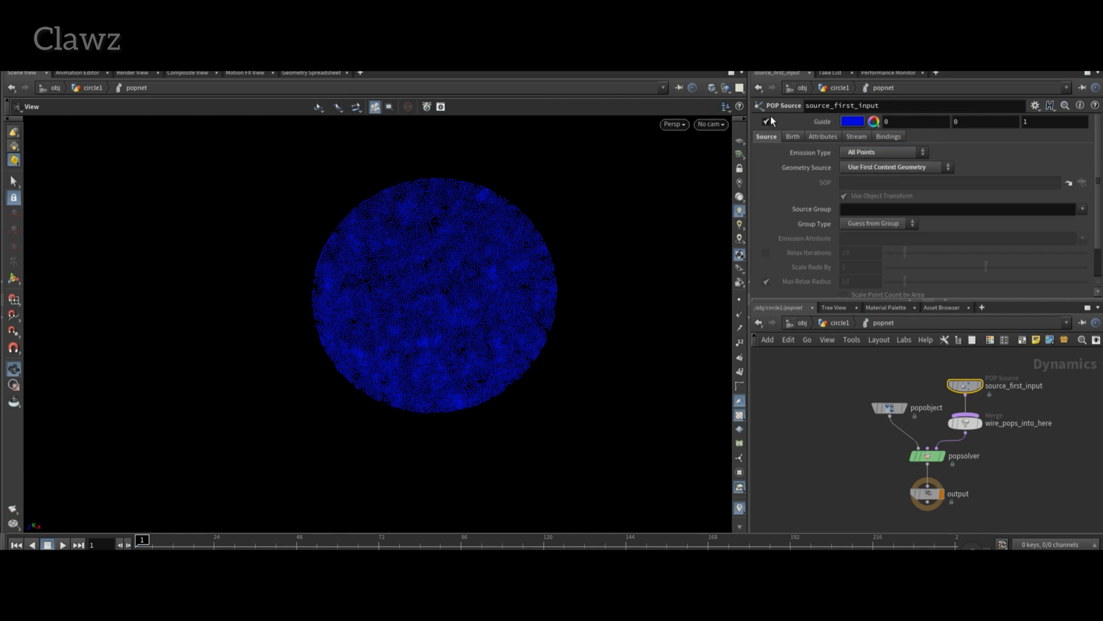
pyautogui.click(766, 122)
# Set the POP source's Impulse Activation to the expression $FF==1 and briefly play the simulation from the first frame.
pyautogui.click(793, 137)
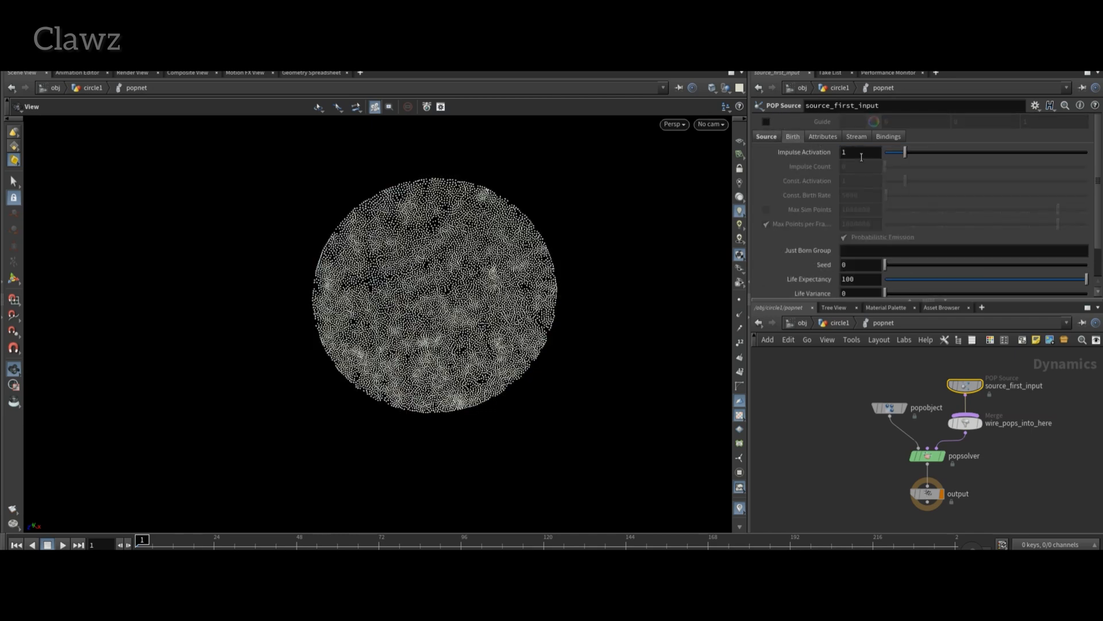
pyautogui.doubleClick(861, 157)
pyautogui.write('$FF')
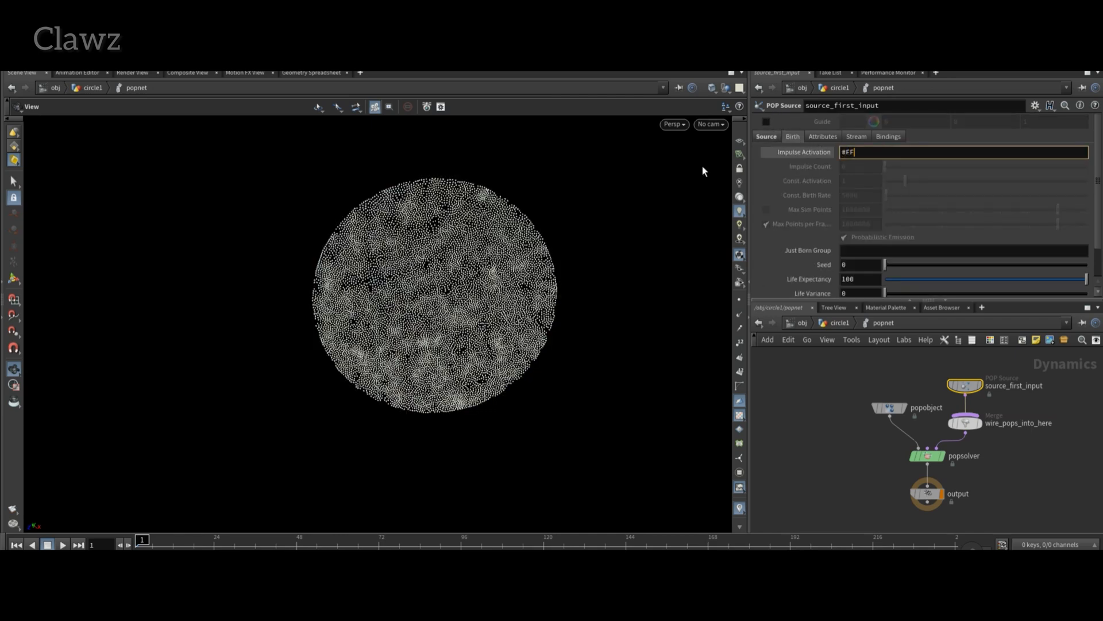
pyautogui.press('BackSpace')
pyautogui.press('BackSpace')
pyautogui.press('BackSpace')
pyautogui.write('$FF==1')
pyautogui.press('Return')
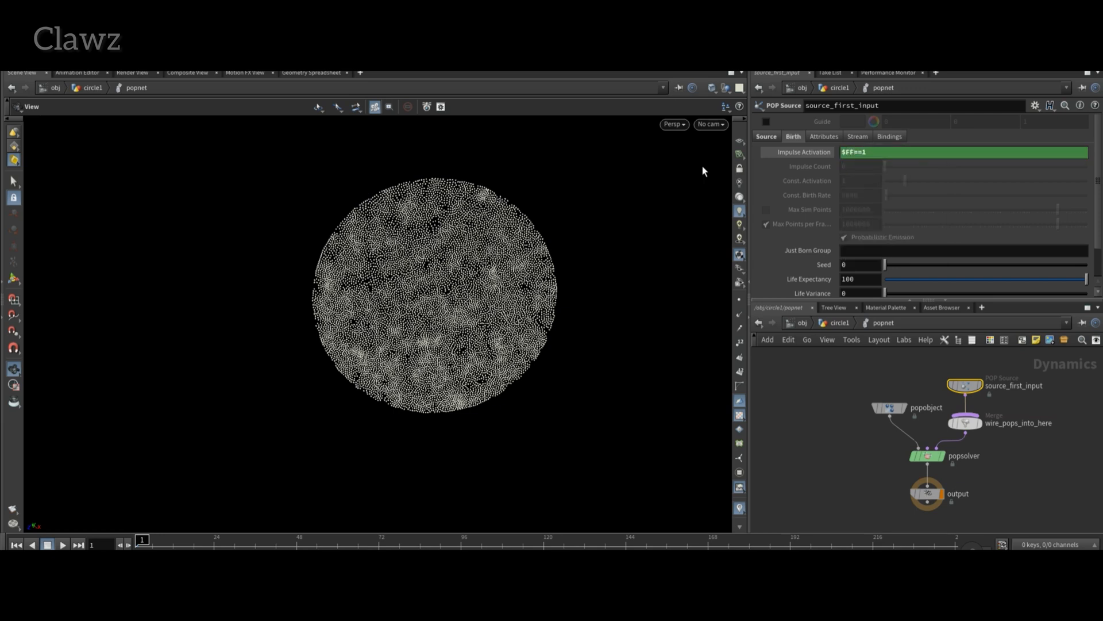
pyautogui.click(63, 545)
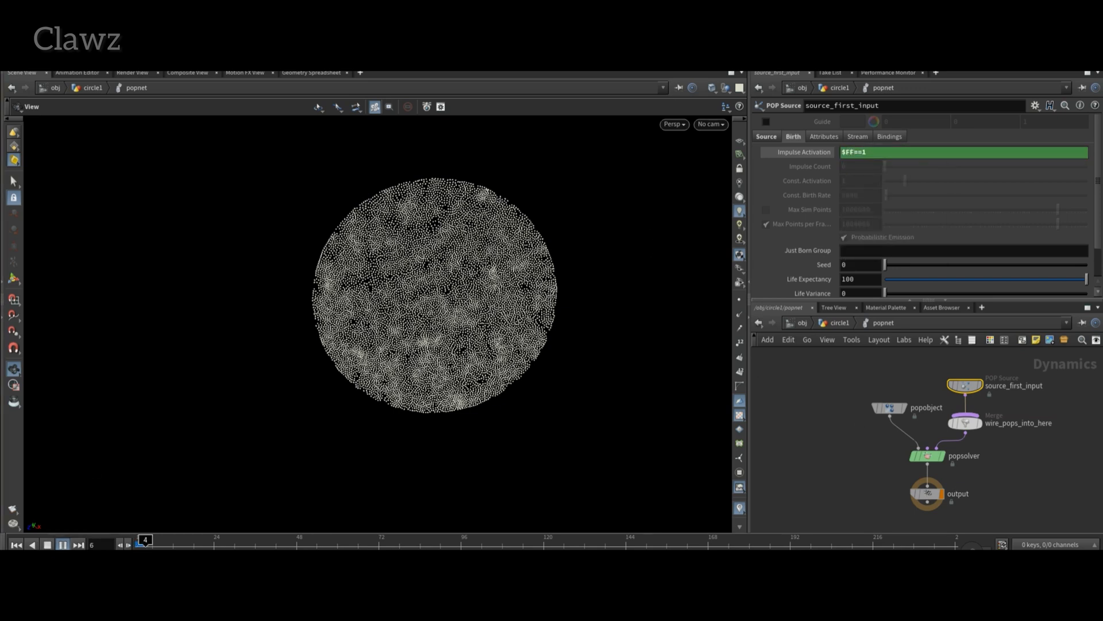
pyautogui.click(16, 545)
# Add a Geometry VOP node and connect it to the middle input of the popsolver.
pyautogui.scroll(3, 922, 397)
pyautogui.press('Tab')
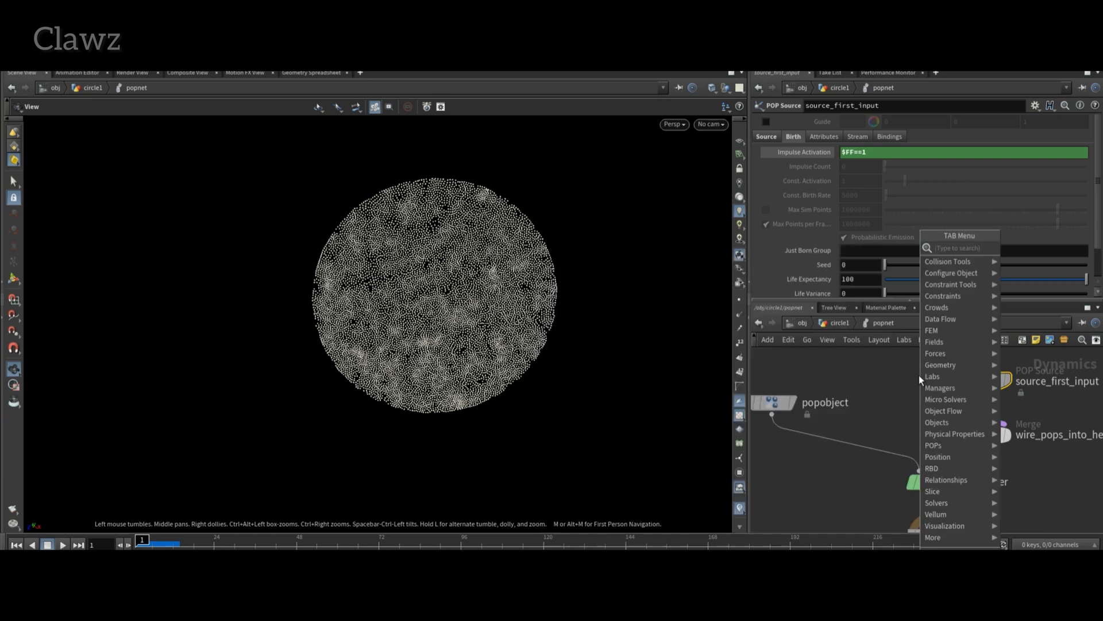
pyautogui.write('geome')
pyautogui.press('Down')
pyautogui.press('Down')
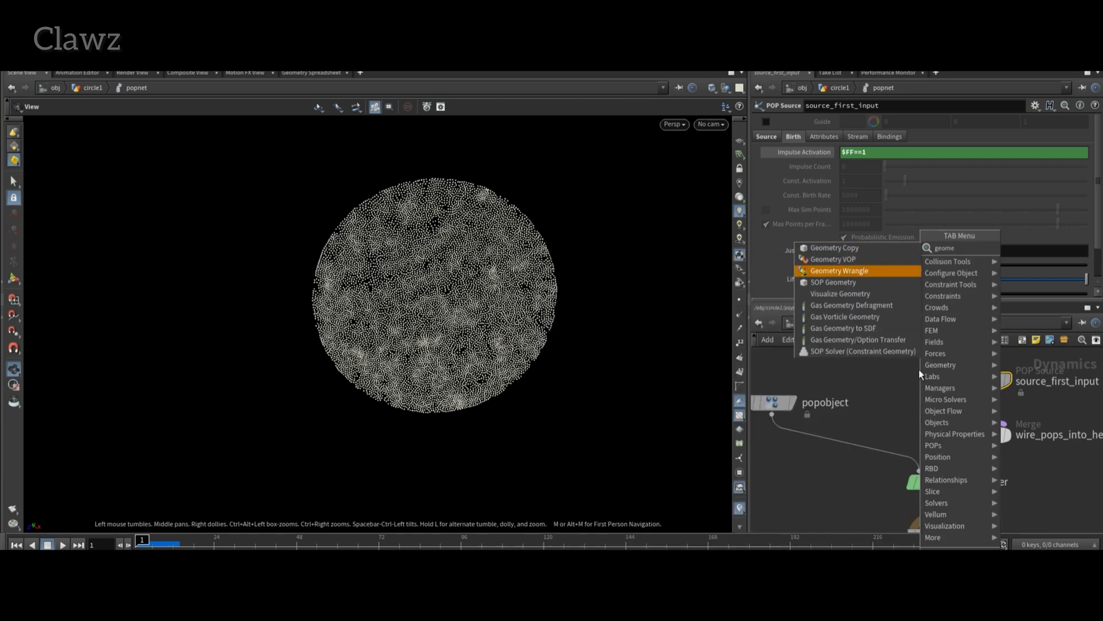
pyautogui.press('Up')
pyautogui.press('Return')
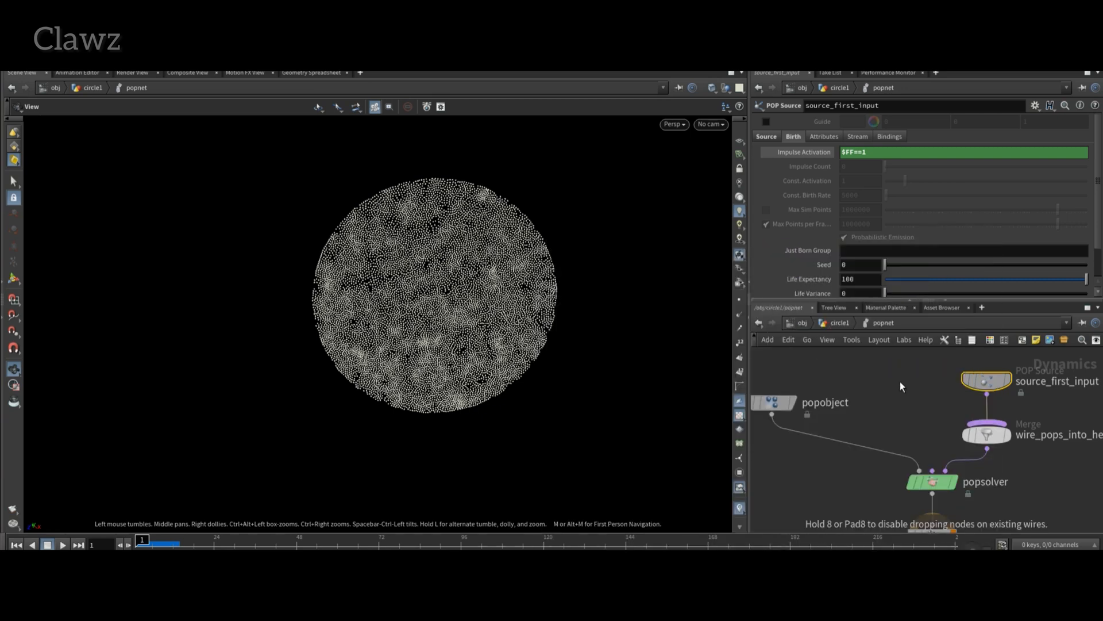
pyautogui.click(898, 381)
pyautogui.click(899, 393)
pyautogui.click(933, 471)
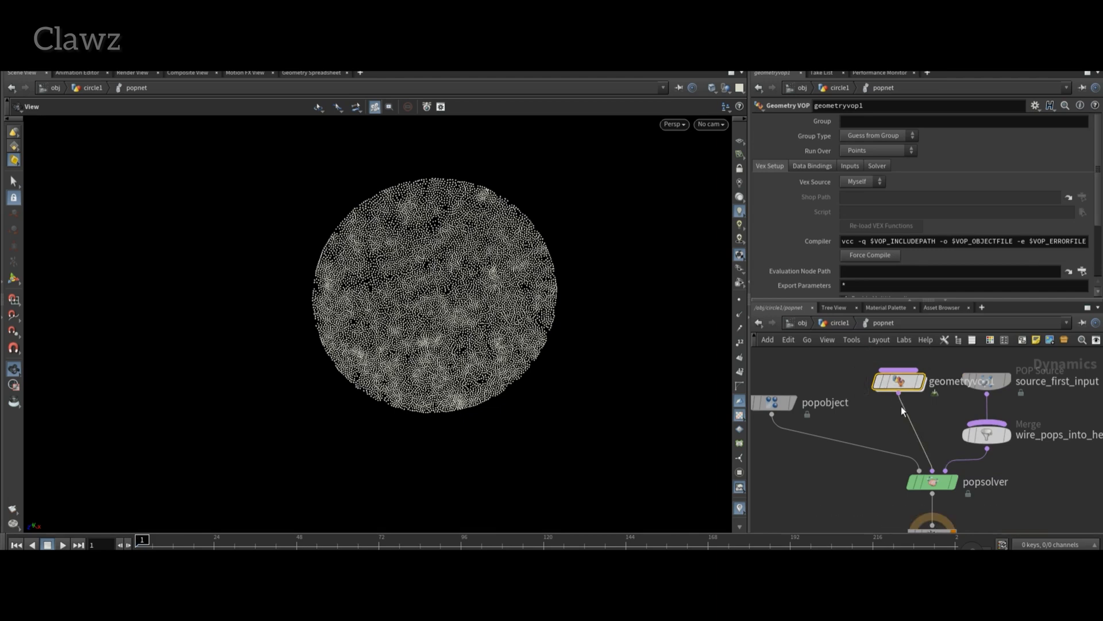
# Set Input 2 of the Geometry VOP to Second Context Geometry.
pyautogui.scroll(2, 901, 406)
pyautogui.doubleClick(905, 367)
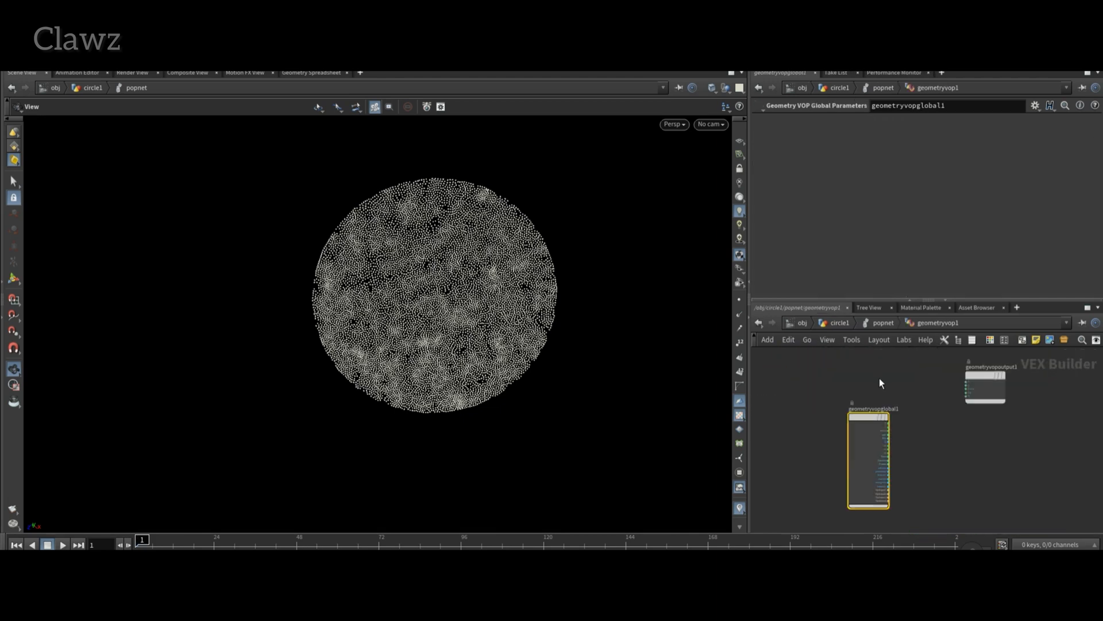
pyautogui.click(882, 323)
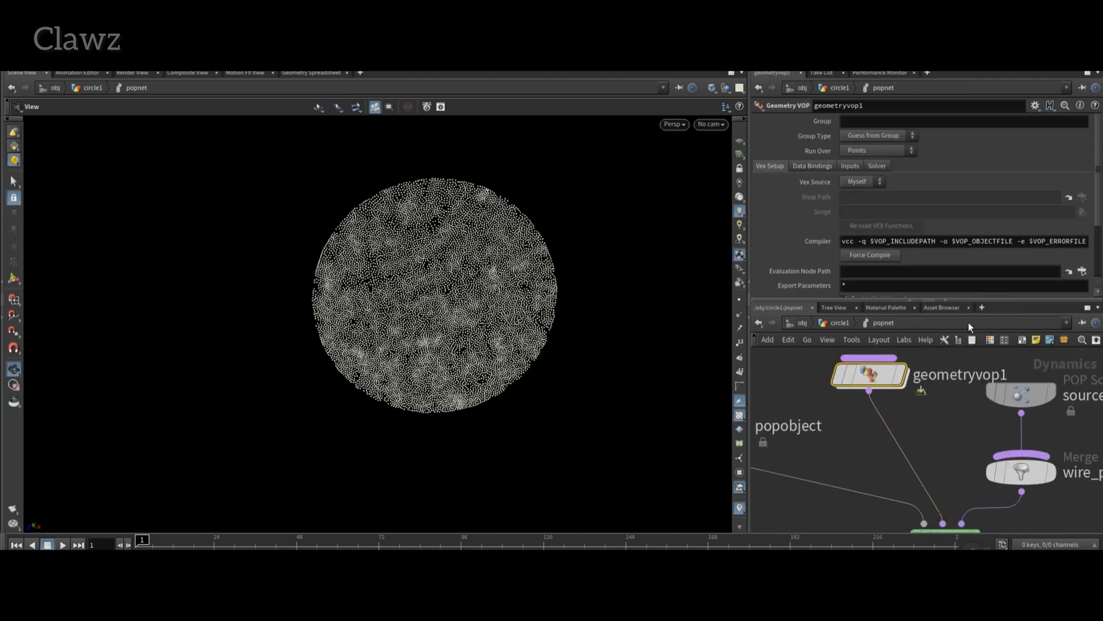
pyautogui.click(847, 166)
pyautogui.click(858, 197)
pyautogui.click(884, 269)
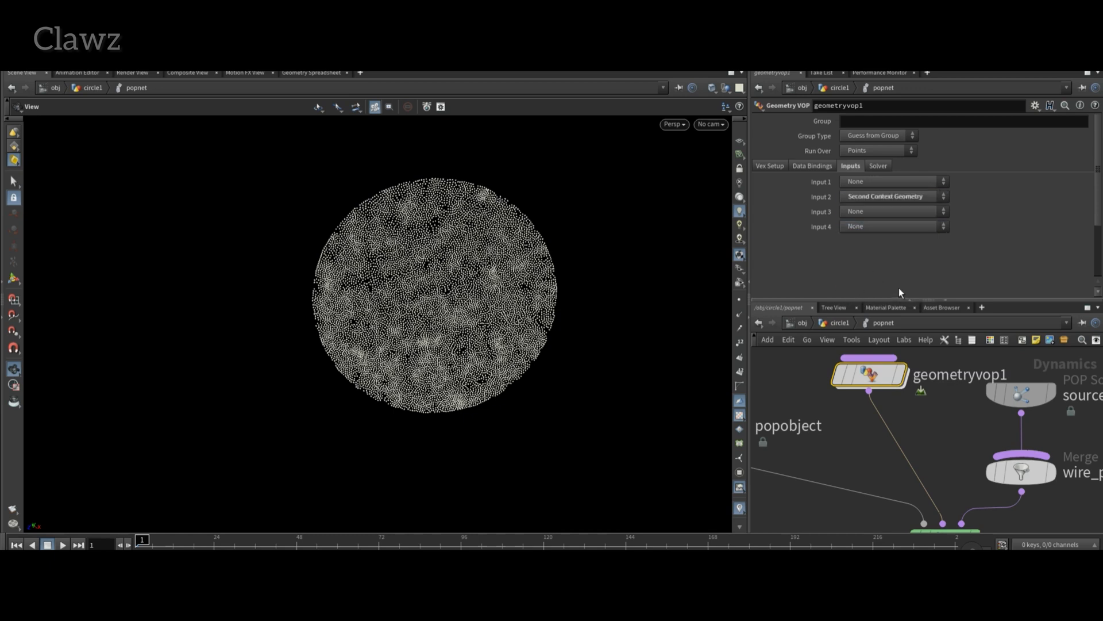
# Inside the Geometry VOP, move the output node further out and add a Point Cloud Filter between the globals and output.
pyautogui.moveTo(931, 410); pyautogui.dragTo(952, 414, button='middle')
pyautogui.scroll(3, 947, 415)
pyautogui.doubleClick(847, 361)
pyautogui.scroll(3, 923, 438)
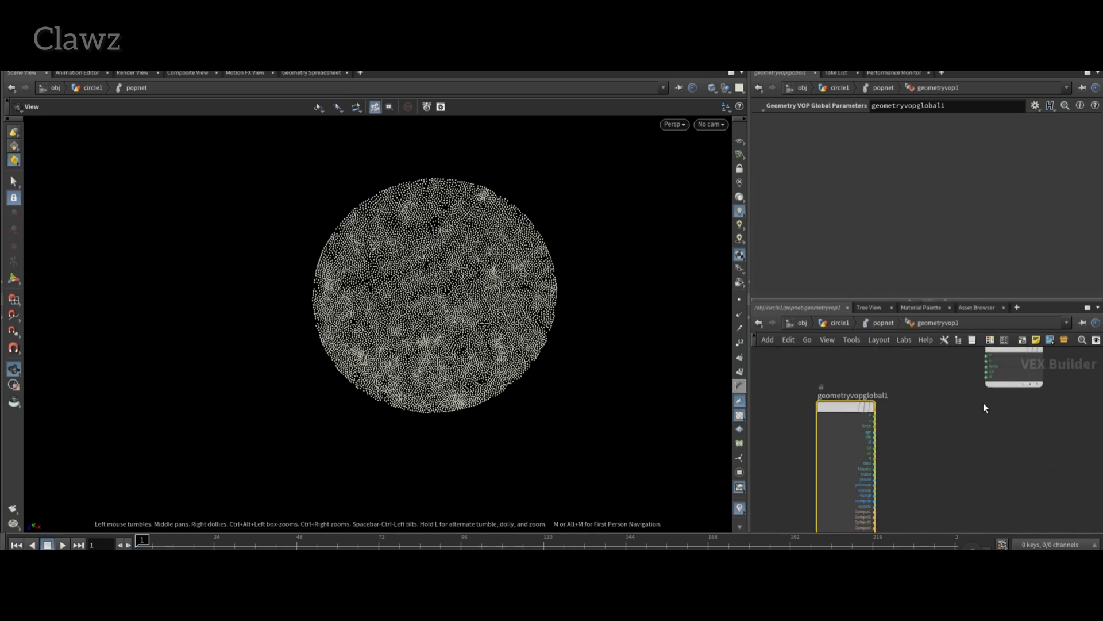
pyautogui.moveTo(1005, 363); pyautogui.dragTo(1101, 448)
pyautogui.scroll(1, 997, 449)
pyautogui.press('Tab')
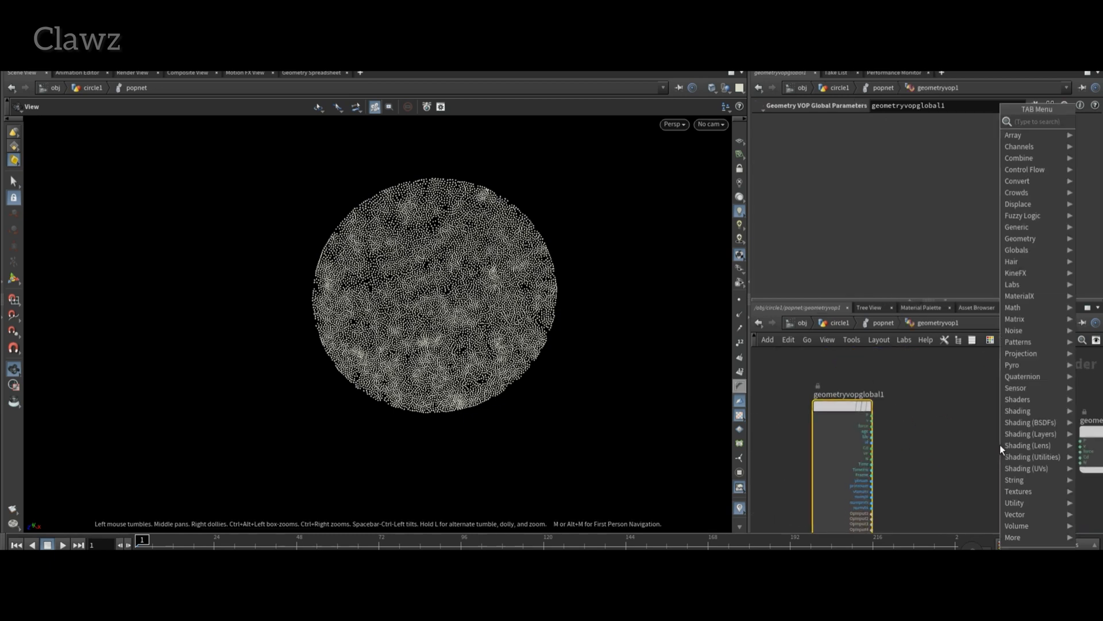
pyautogui.write('pcfi')
pyautogui.press('Return')
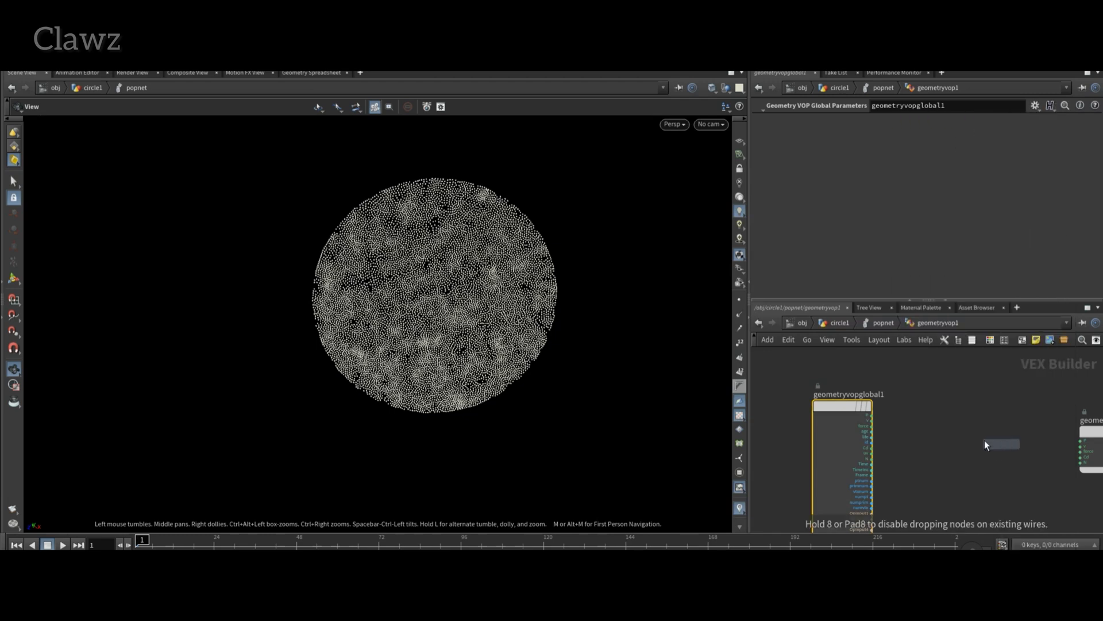
pyautogui.click(954, 428)
# Add a Point Cloud Open node between the global parameters and the Point Cloud Filter.
pyautogui.scroll(3, 949, 431)
pyautogui.press('Tab')
pyautogui.write('pco')
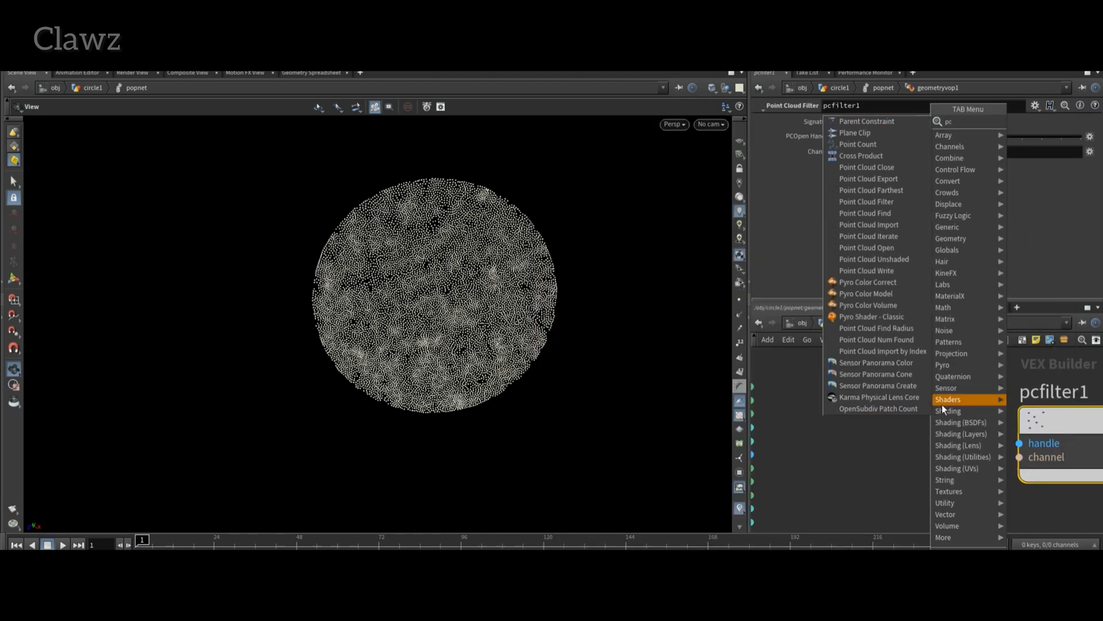
pyautogui.press('Return')
pyautogui.click(908, 431)
# Connect OpInput2 of the global parameters to the file input of the Point Cloud Open node.
pyautogui.scroll(-3, 904, 431)
pyautogui.moveTo(861, 448); pyautogui.dragTo(822, 437, button='middle')
pyautogui.click(809, 526)
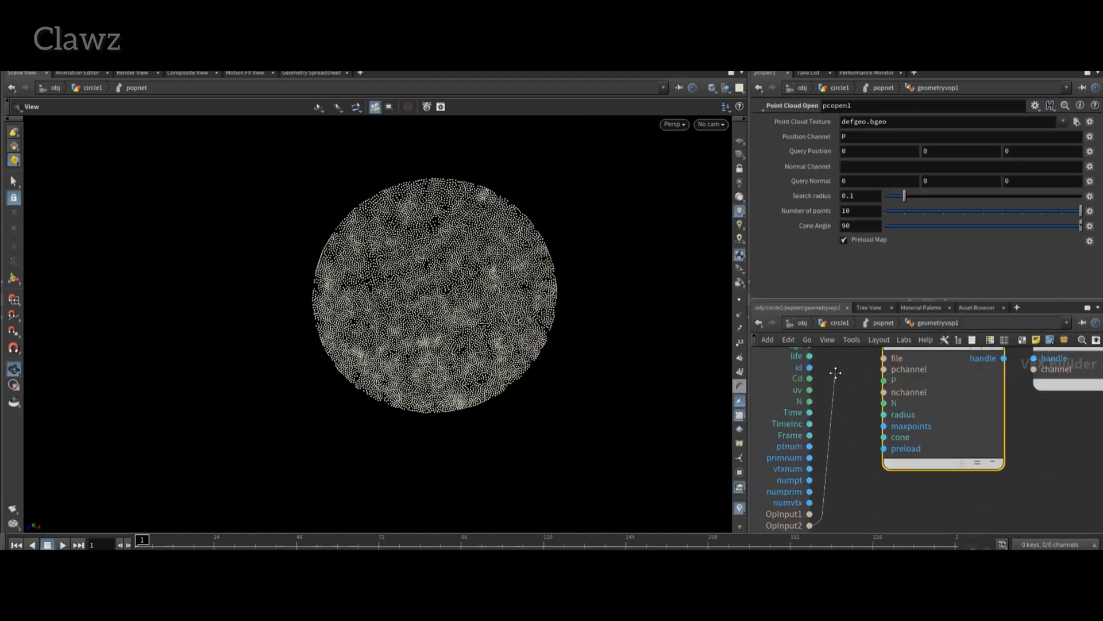
pyautogui.click(881, 369)
pyautogui.moveTo(858, 400); pyautogui.dragTo(870, 457, button='middle')
pyautogui.moveTo(869, 452); pyautogui.dragTo(892, 416)
# Connect the global P output to the P input of the Point Cloud Open node.
pyautogui.scroll(-1, 855, 405)
pyautogui.moveTo(891, 428); pyautogui.dragTo(894, 458, button='middle')
pyautogui.scroll(-2, 894, 459)
pyautogui.click(872, 408)
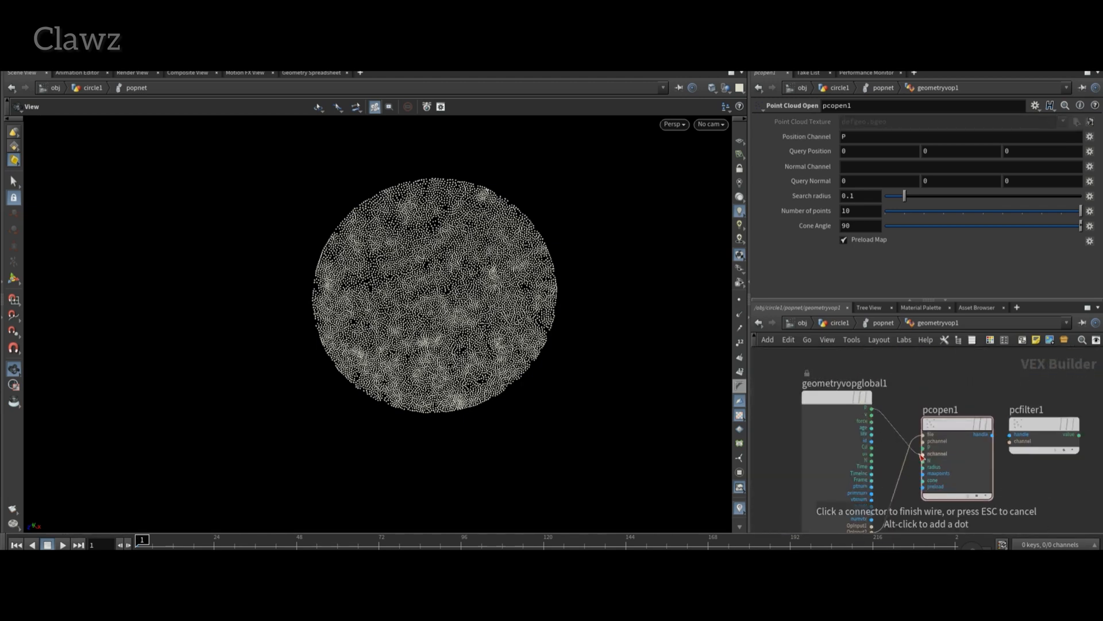
pyautogui.click(923, 441)
pyautogui.scroll(2, 1068, 423)
pyautogui.click(860, 451)
pyautogui.click(859, 460)
pyautogui.moveTo(929, 425); pyautogui.dragTo(897, 416)
# Connect the Point Cloud Open handle to the Point Cloud Filter's handle input and set the filter's channel to v.
pyautogui.click(929, 433)
pyautogui.click(984, 441)
pyautogui.moveTo(1033, 423); pyautogui.dragTo(1027, 413)
pyautogui.click(1027, 417)
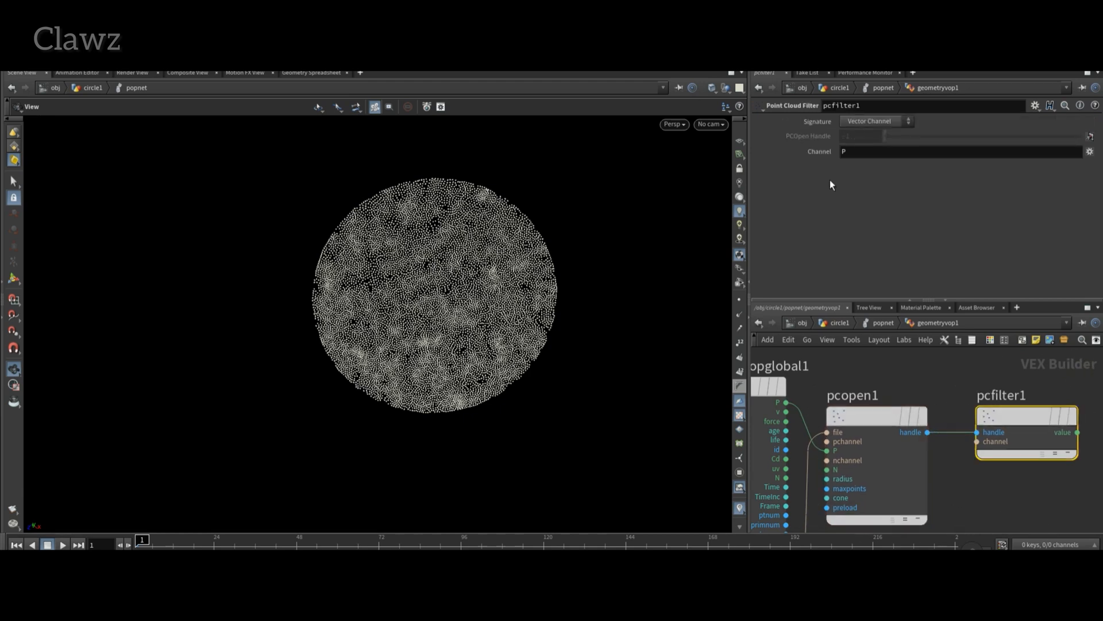
pyautogui.moveTo(1054, 488); pyautogui.dragTo(867, 481, button='middle')
# Connect the Point Cloud Filter's value to the force input of the Geometry VOP output and frame the whole network.
pyautogui.click(979, 449)
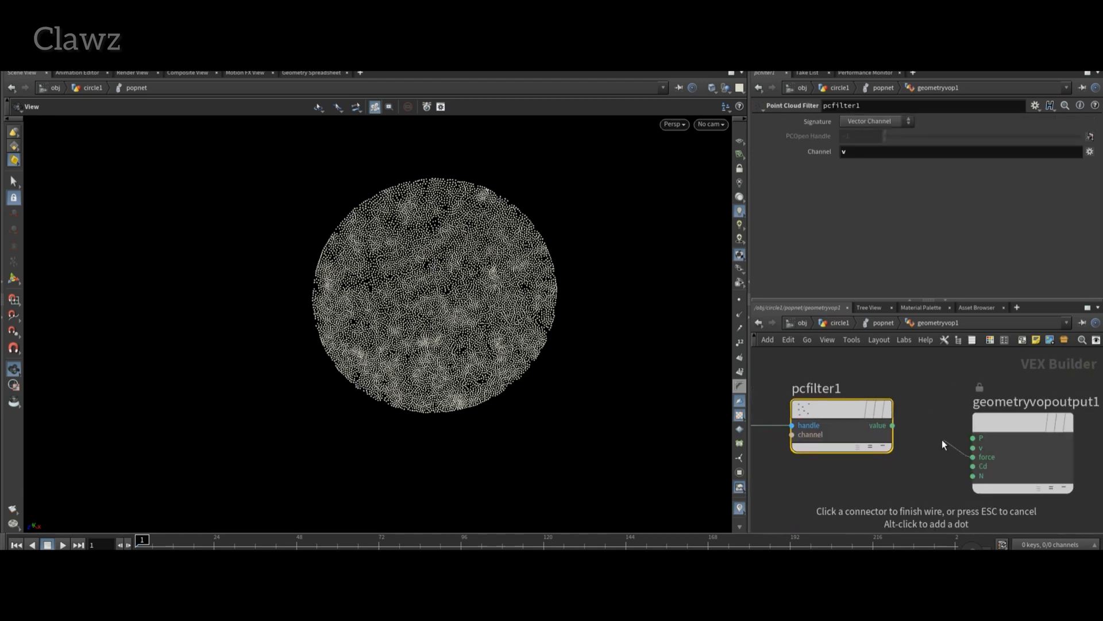
pyautogui.click(892, 425)
pyautogui.moveTo(1007, 430); pyautogui.dragTo(1002, 403)
pyautogui.press('h')
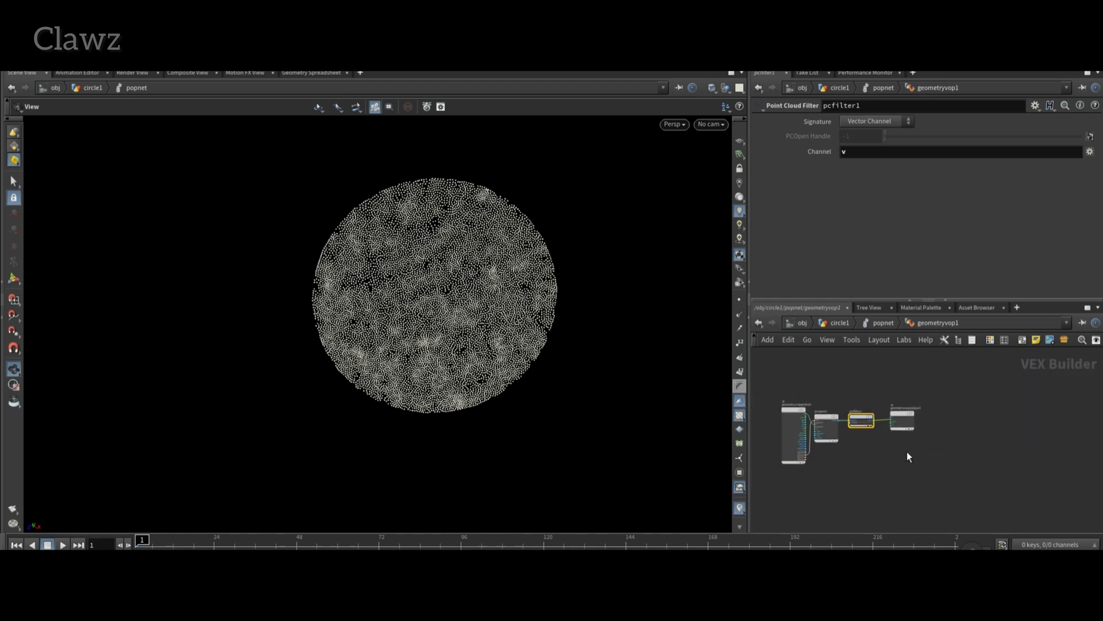
# Create input parameters for the unconnected inputs of the Point Cloud Open node.
pyautogui.click(912, 455)
pyautogui.scroll(3, 913, 458)
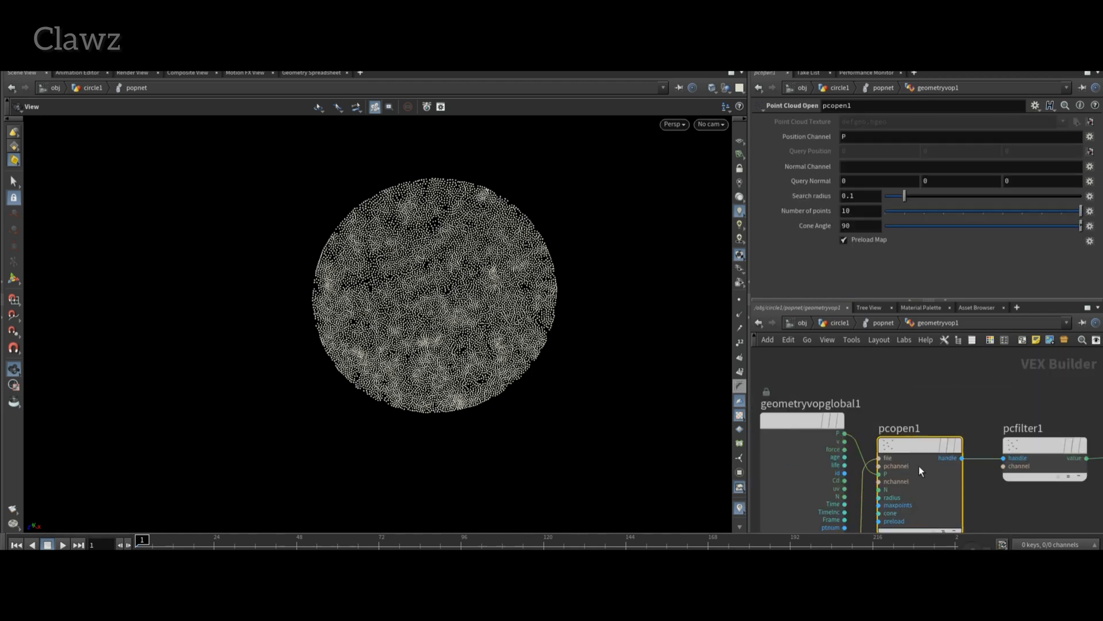
pyautogui.rightClick(919, 467)
pyautogui.moveTo(944, 434)
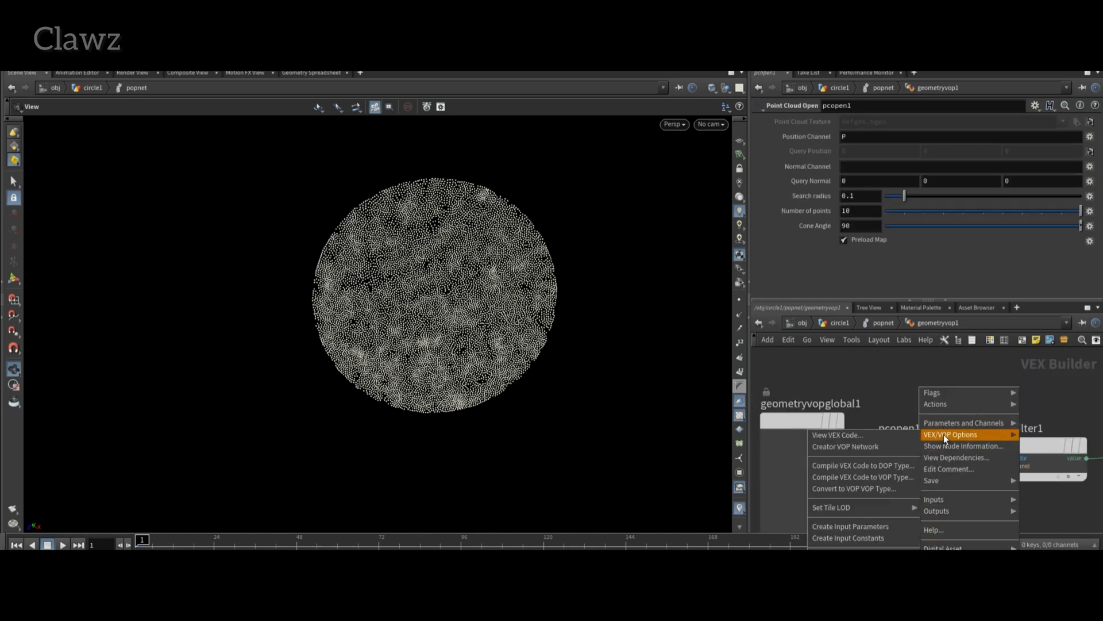
pyautogui.click(857, 529)
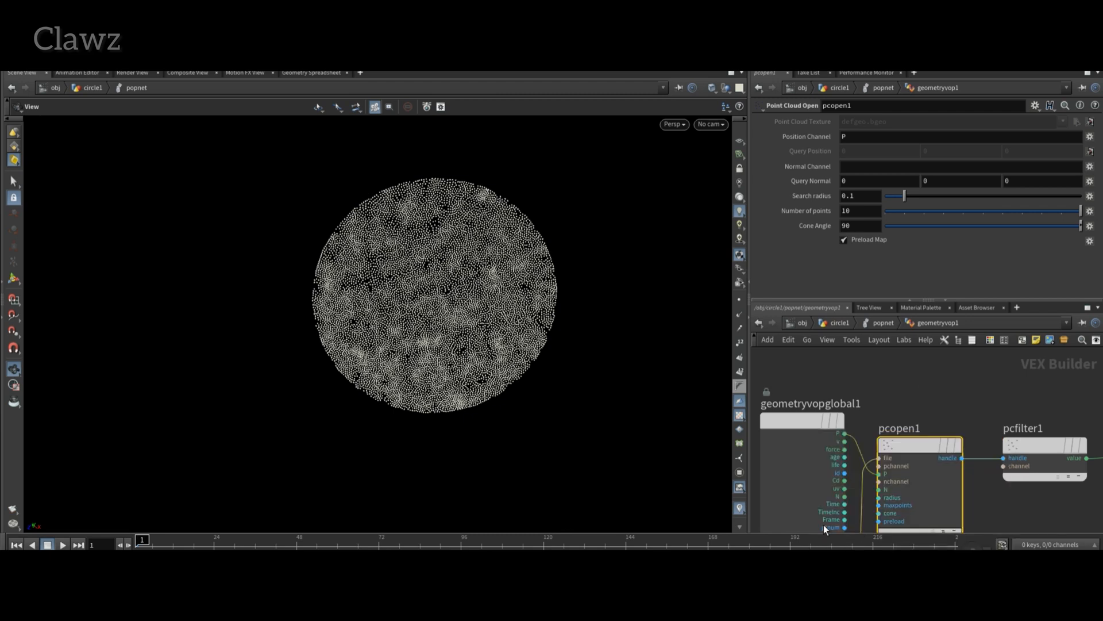
# Return to the popnet network, edit the Geometry VOP's search radius and play the simulation.
pyautogui.click(883, 324)
pyautogui.scroll(-1, 957, 285)
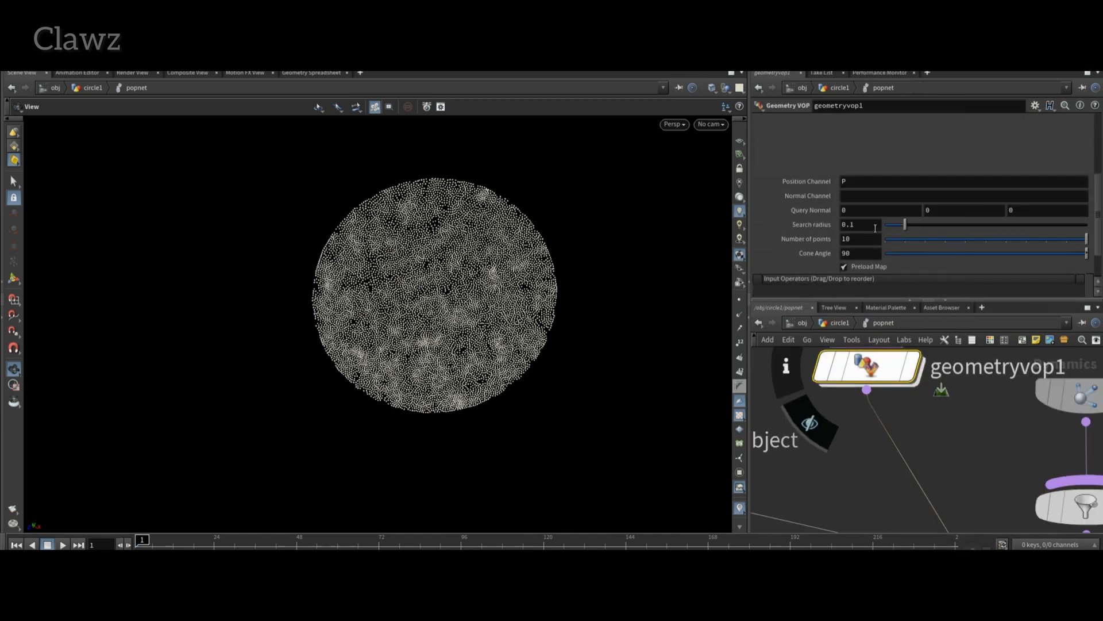
pyautogui.moveTo(877, 227); pyautogui.dragTo(822, 224)
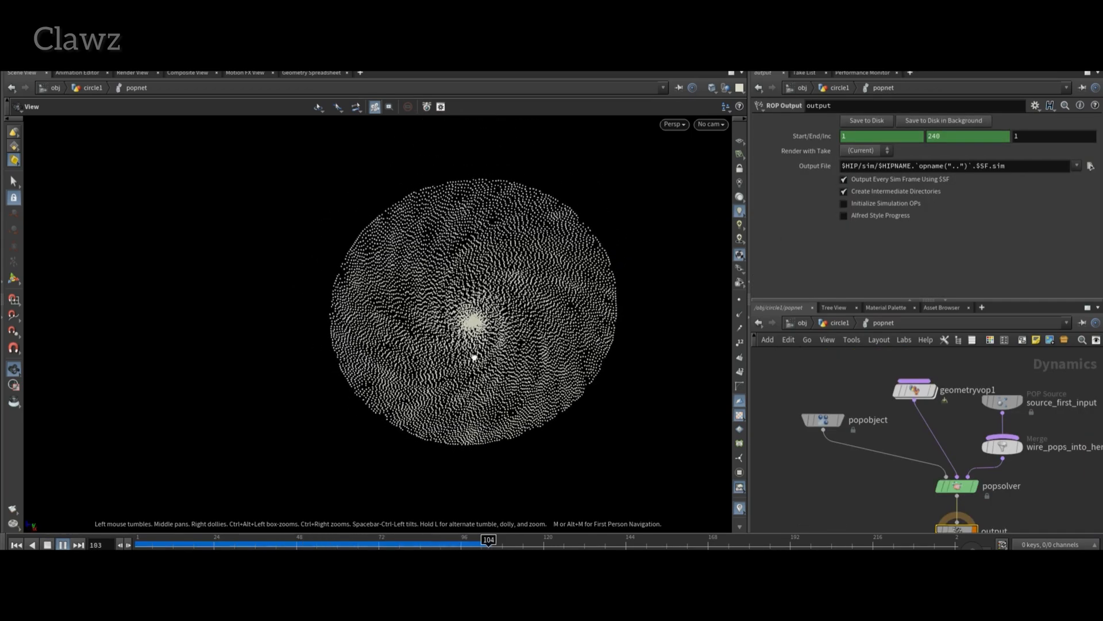
pyautogui.moveTo(453, 345); pyautogui.dragTo(456, 369)
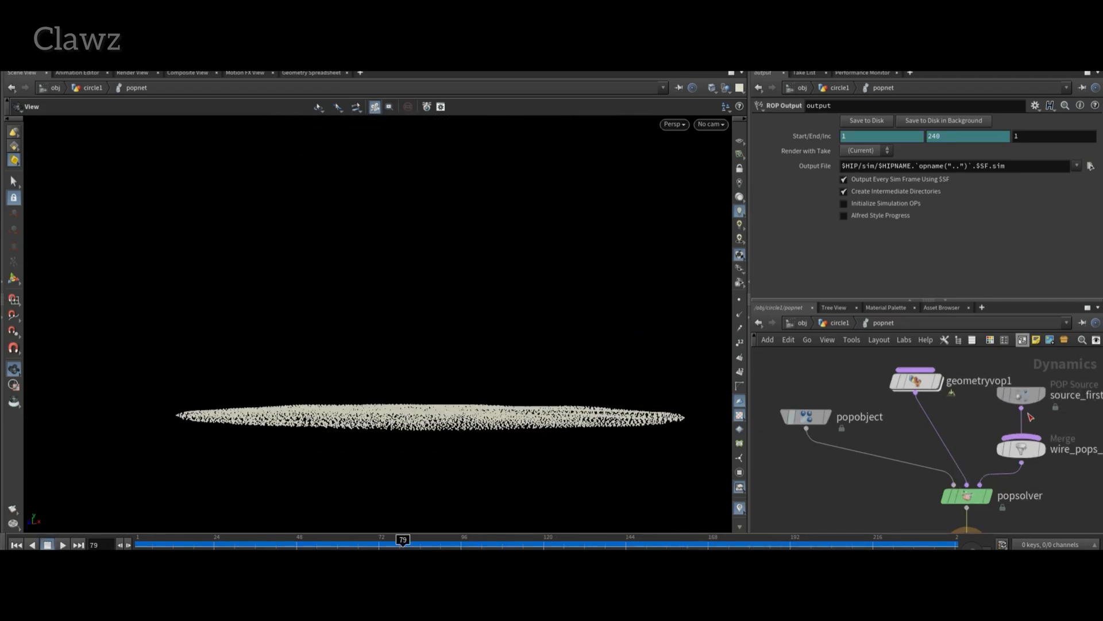
# Insert a POP Force node between geometryvop1 and popsolver.
pyautogui.press('Tab')
pyautogui.write('popforce')
pyautogui.press('Return')
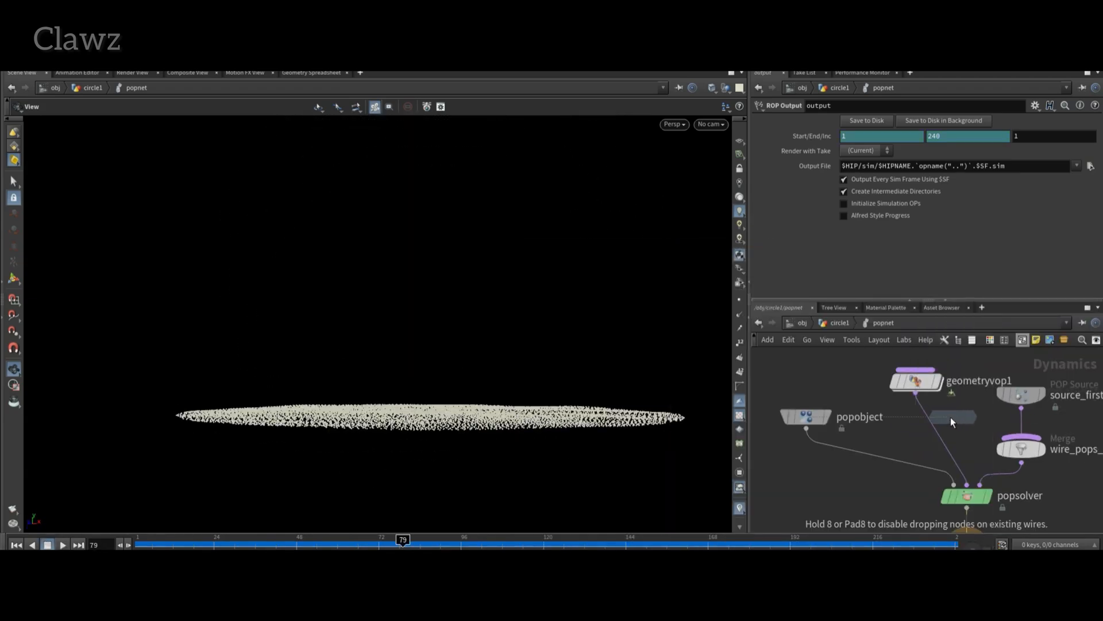
pyautogui.click(938, 426)
# Set the POP Force noise amplitude to 0.3 and replay the simulation from the first frame.
pyautogui.scroll(3, 938, 426)
pyautogui.moveTo(660, 428); pyautogui.dragTo(641, 494)
pyautogui.moveTo(552, 437); pyautogui.dragTo(596, 322, button='middle')
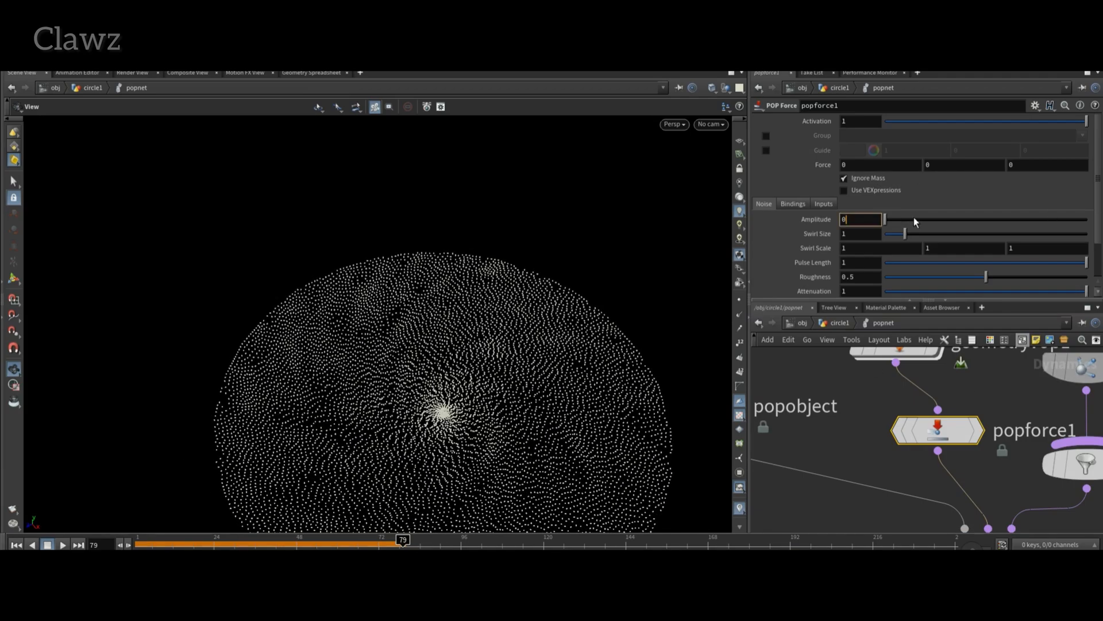
pyautogui.press('Return')
pyautogui.click(16, 545)
pyautogui.click(62, 545)
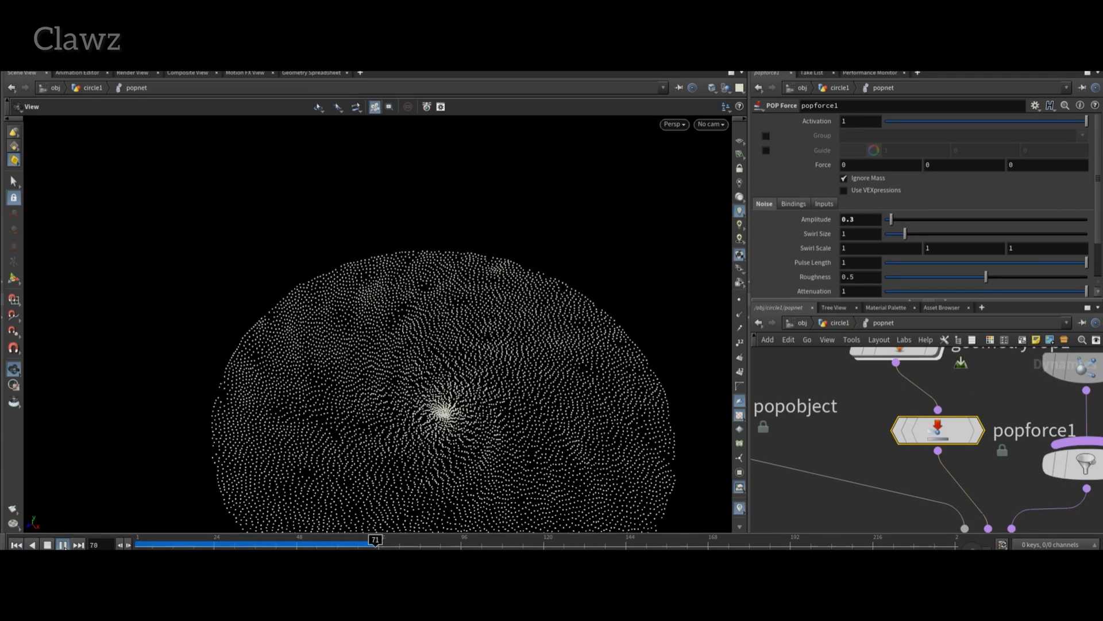
pyautogui.click(65, 546)
pyautogui.moveTo(256, 460); pyautogui.dragTo(167, 424)
pyautogui.click(63, 545)
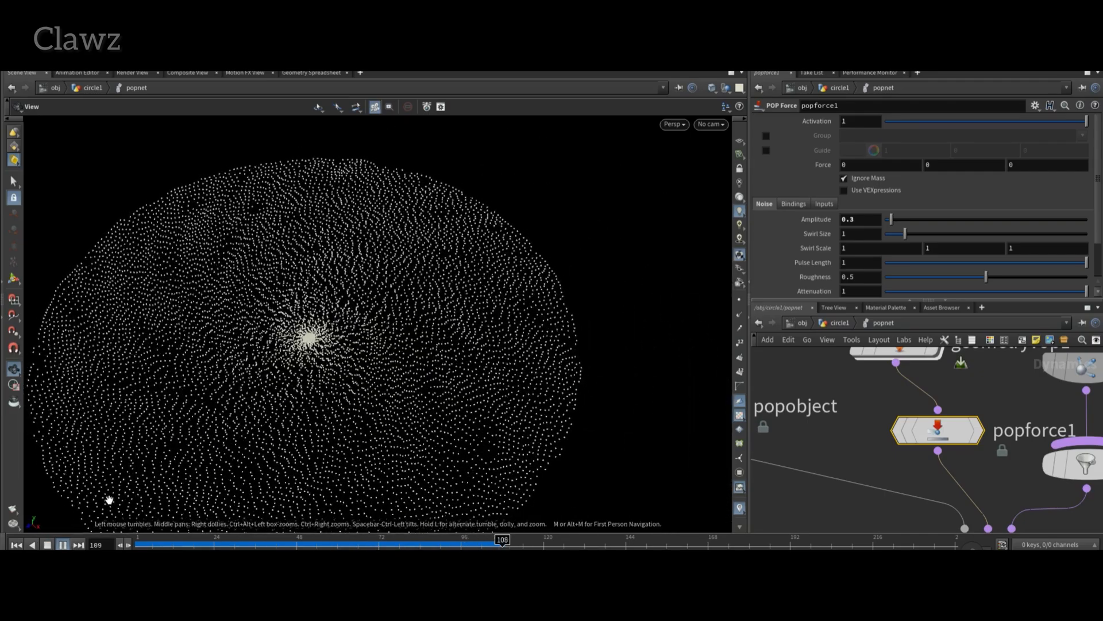
# Return to the circle1 network and select the velocity wrangle.
pyautogui.click(836, 323)
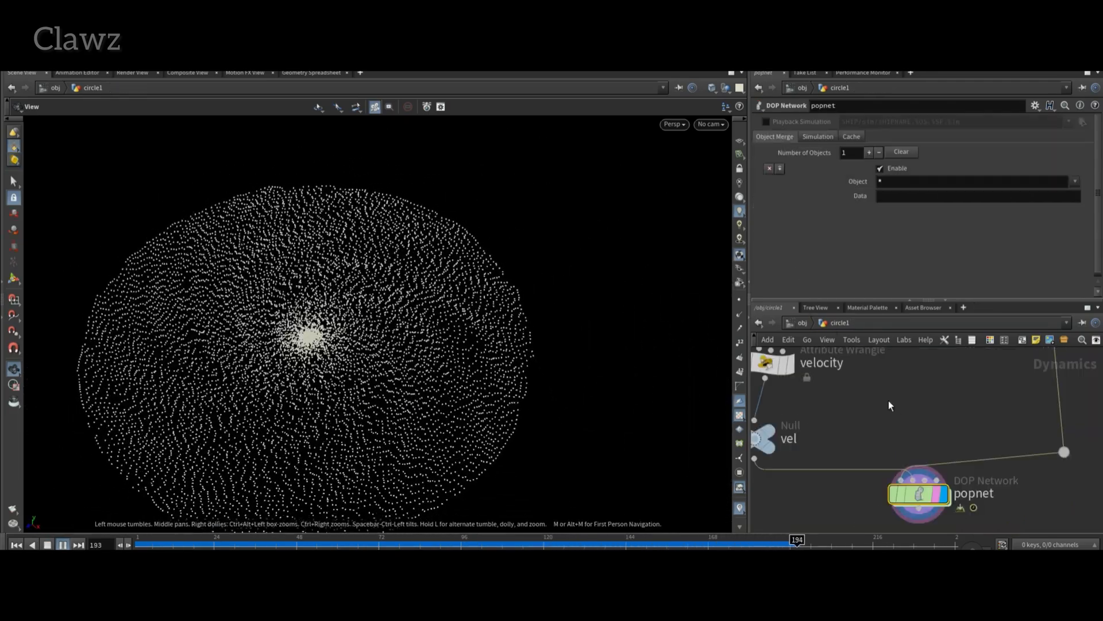
pyautogui.scroll(-2, 915, 434)
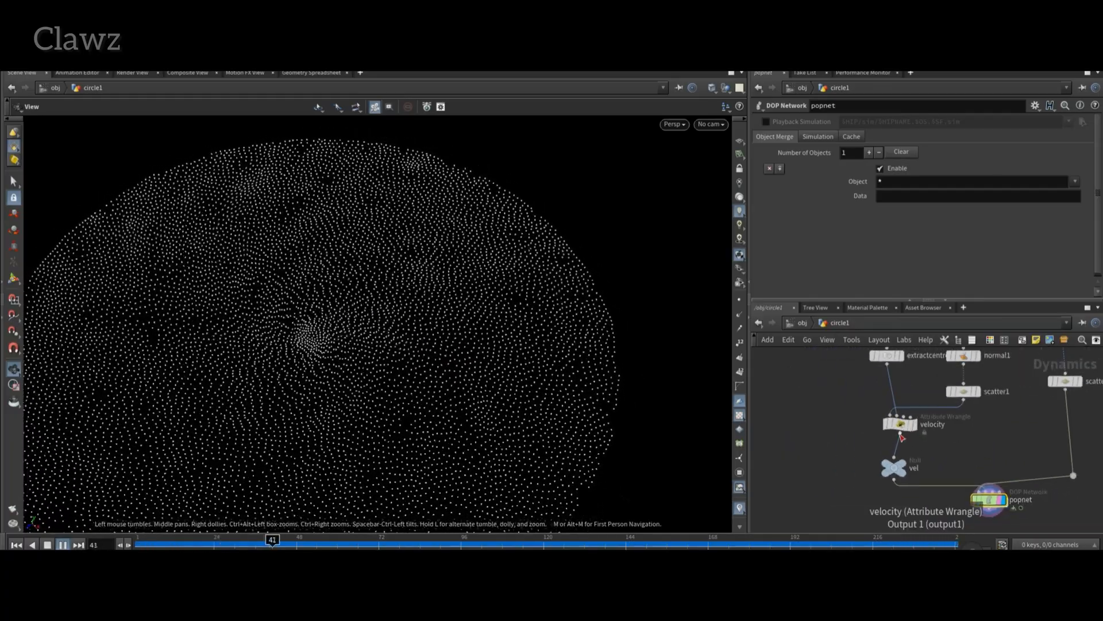
pyautogui.click(900, 423)
# Try the second point of the wrangle's Cd ramp at position 0.068 and replay the simulation.
pyautogui.moveTo(981, 233); pyautogui.dragTo(947, 233)
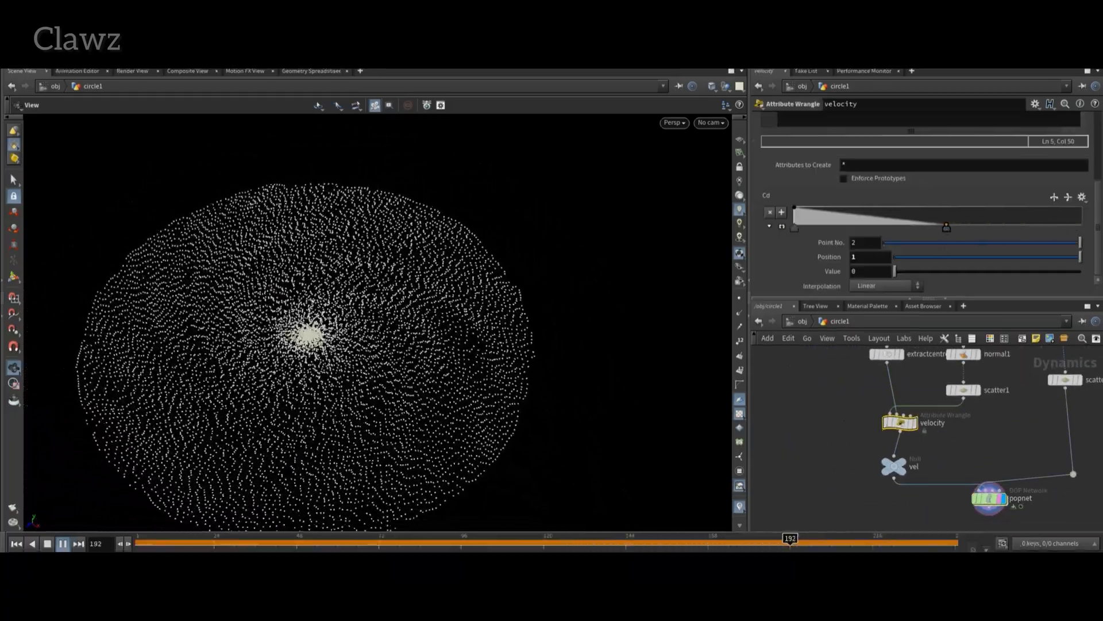
pyautogui.click(63, 546)
pyautogui.moveTo(947, 229); pyautogui.dragTo(814, 236)
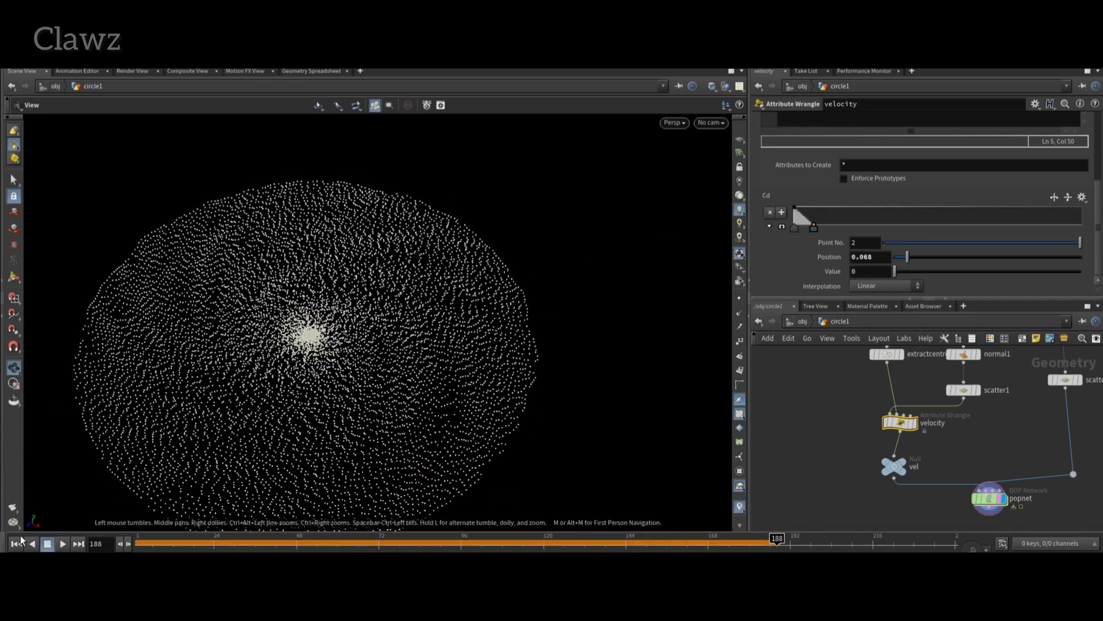
pyautogui.click(18, 543)
pyautogui.click(62, 543)
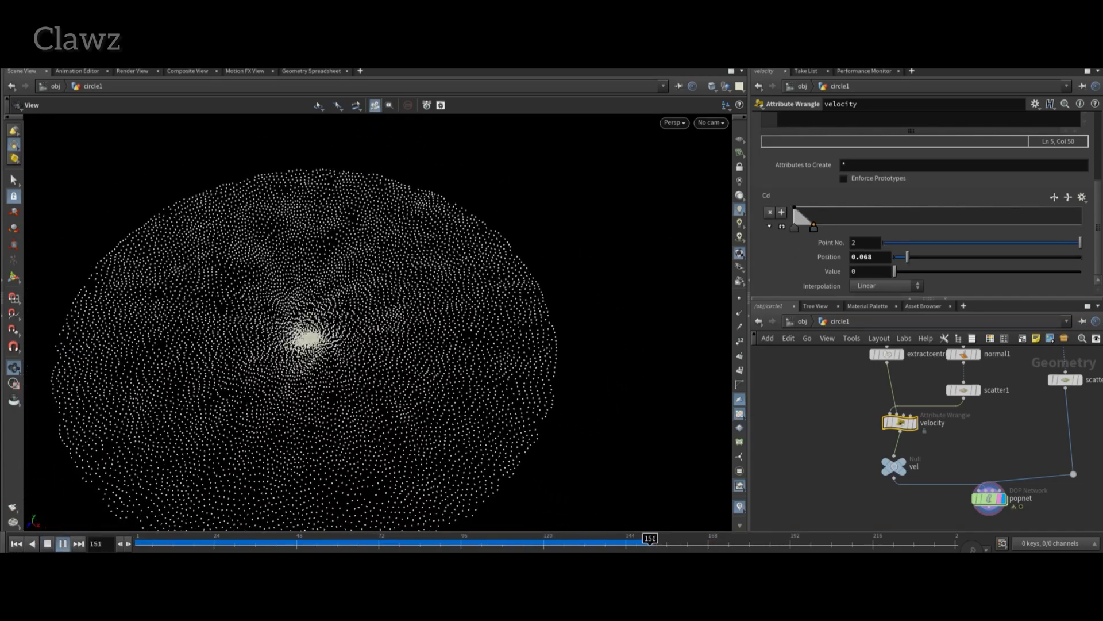
# Move the Cd ramp's second point to position 0.964 and replay the simulation from the first frame.
pyautogui.moveTo(814, 228); pyautogui.dragTo(1072, 228)
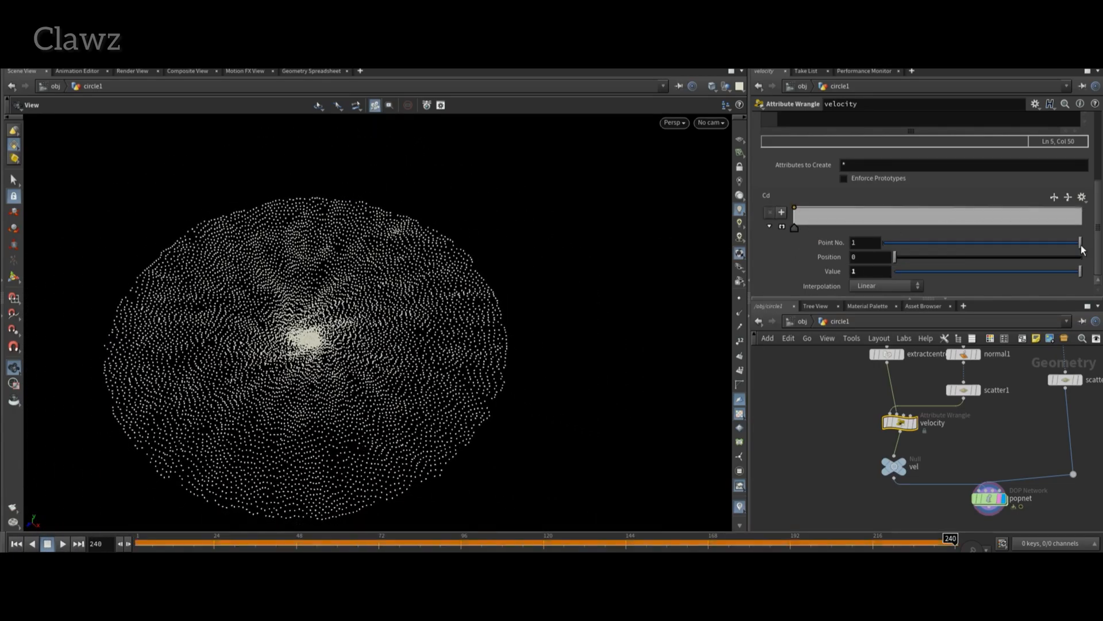
pyautogui.click(17, 544)
pyautogui.click(63, 544)
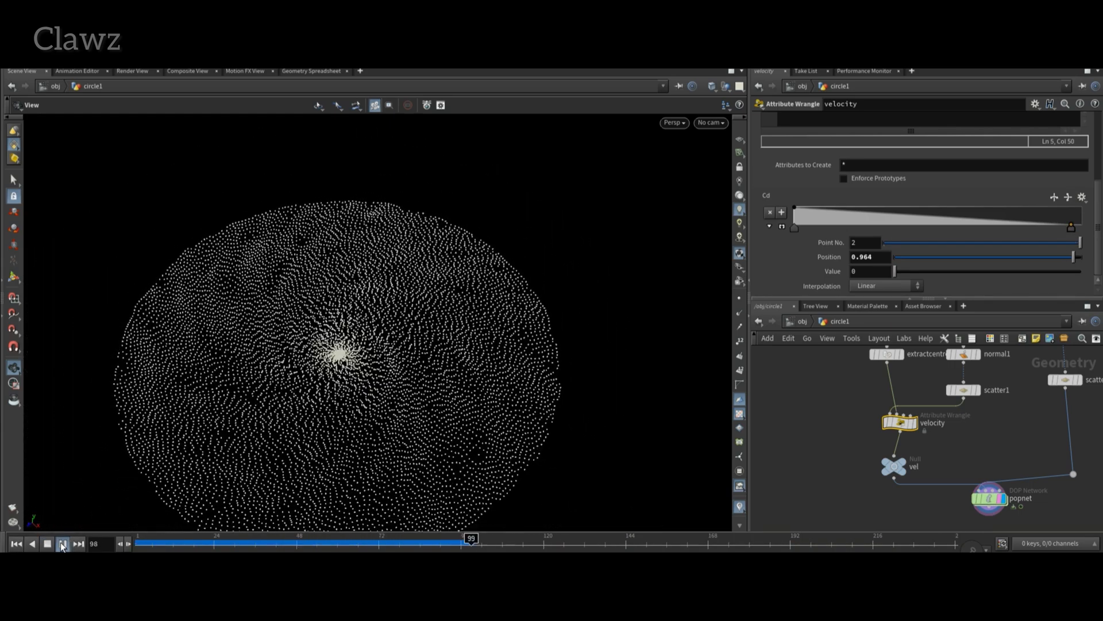
# Add a Point Deform node below popnet and connect popnet's output to its third input.
pyautogui.scroll(-3, 792, 401)
pyautogui.press('Tab')
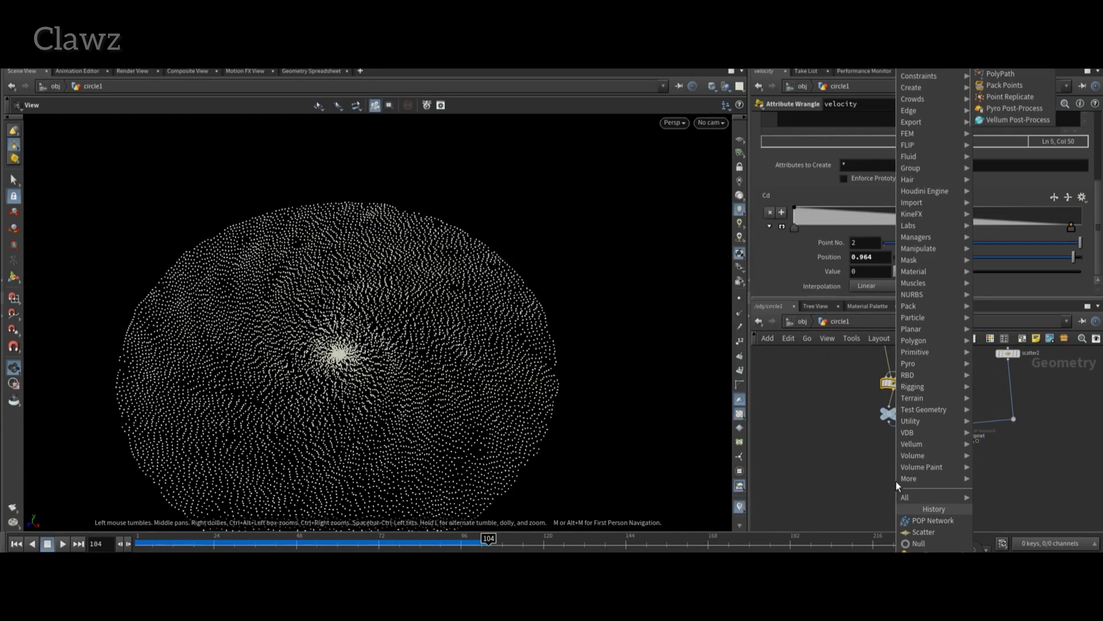
pyautogui.press('BackSpace')
pyautogui.write('i')
pyautogui.press('Return')
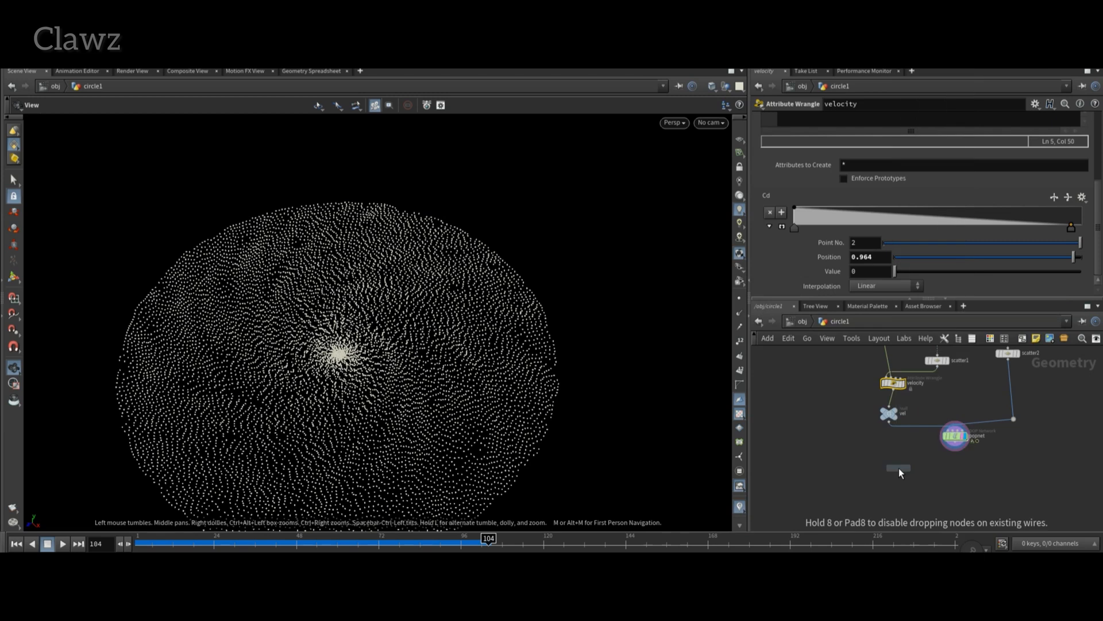
pyautogui.click(893, 486)
pyautogui.click(908, 474)
pyautogui.scroll(-4, 956, 439)
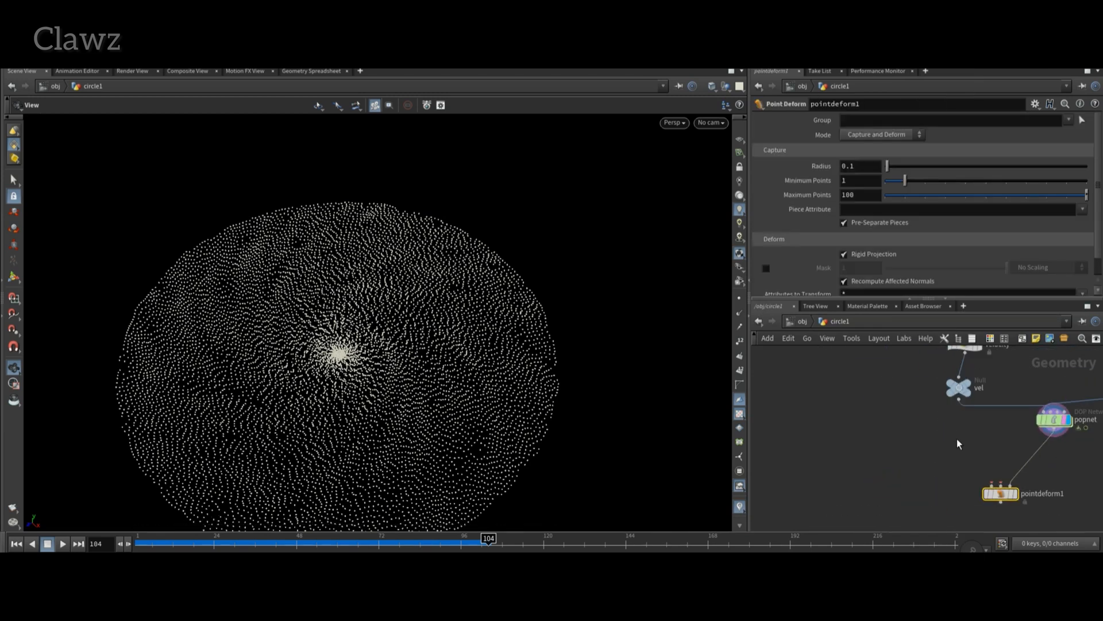
# Duplicate the circle1 node and place the copy beside the velocity branch.
pyautogui.click(1000, 377)
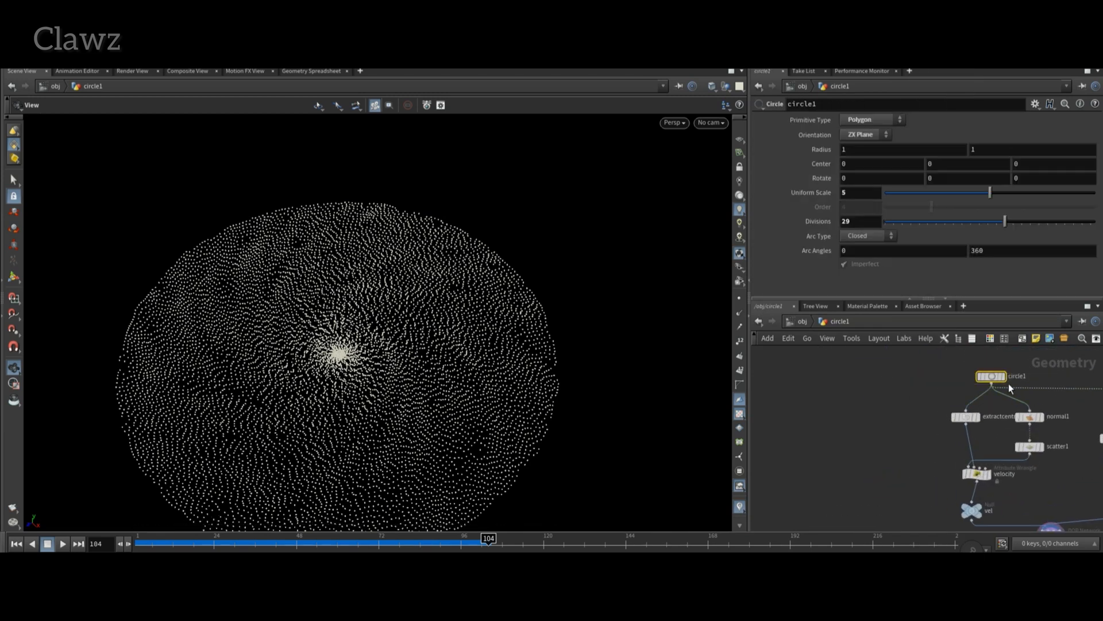
pyautogui.hotkey('ctrl', 'v')
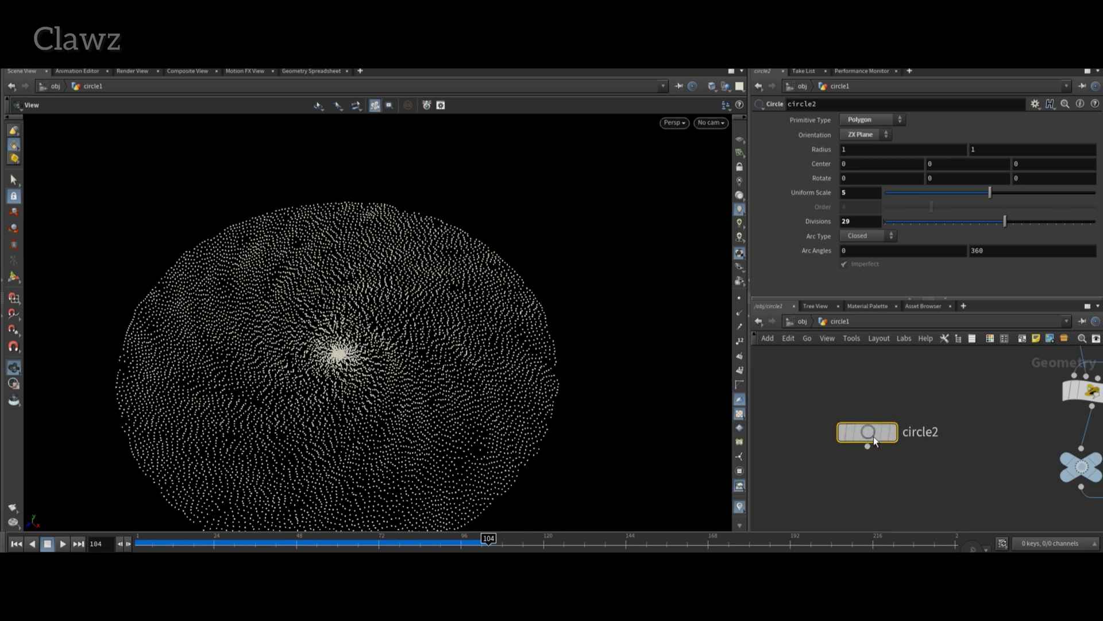
pyautogui.scroll(2, 870, 434)
pyautogui.scroll(-2, 865, 445)
# Add a Remesh node fed by circle2, set its target size to 0.03 and display it.
pyautogui.press('Tab')
pyautogui.write('copy')
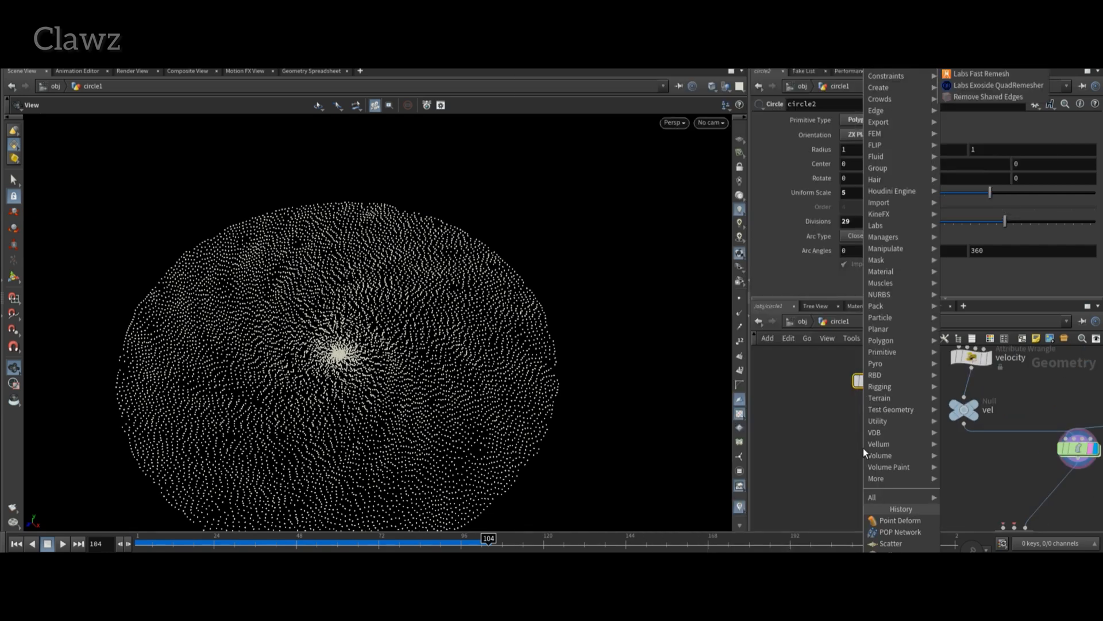
pyautogui.press('Return')
pyautogui.click(885, 448)
pyautogui.click(871, 445)
pyautogui.scroll(2, 876, 457)
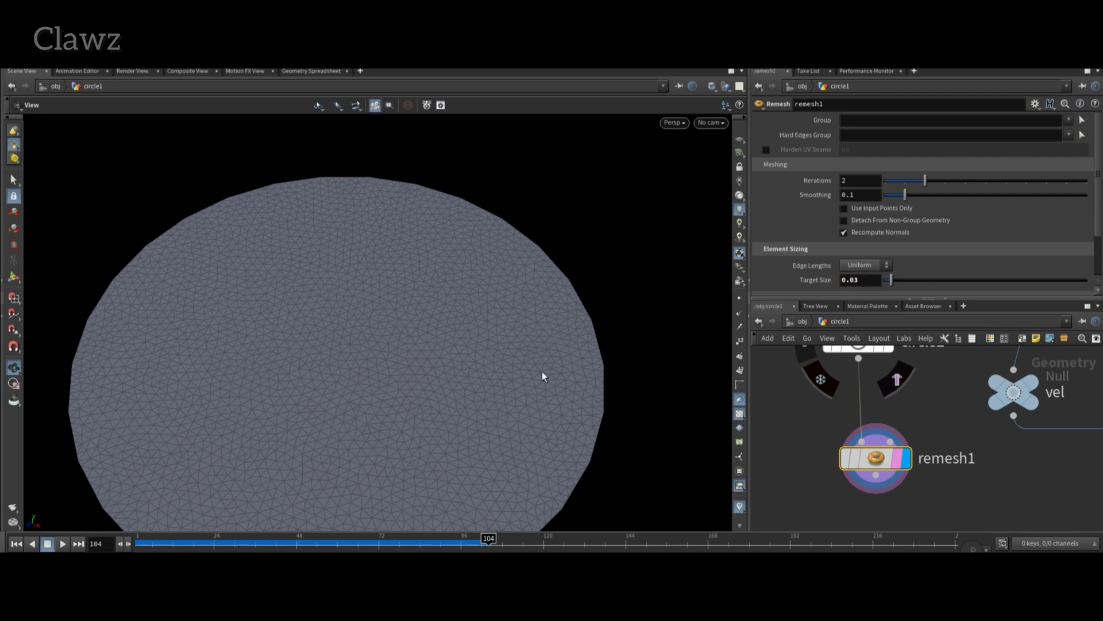
# Turn off the wireframe overlay on the remeshed circle.
pyautogui.hotkey('shift', 'w')
pyautogui.scroll(4, 422, 427)
pyautogui.scroll(-4, 546, 209)
pyautogui.scroll(-1, 653, 342)
pyautogui.moveTo(653, 342); pyautogui.dragTo(613, 399, button='middle')
# Connect the output of remesh1 to the first input of the Point Deform node.
pyautogui.moveTo(921, 523); pyautogui.dragTo(918, 448, button='middle')
pyautogui.scroll(-1, 918, 448)
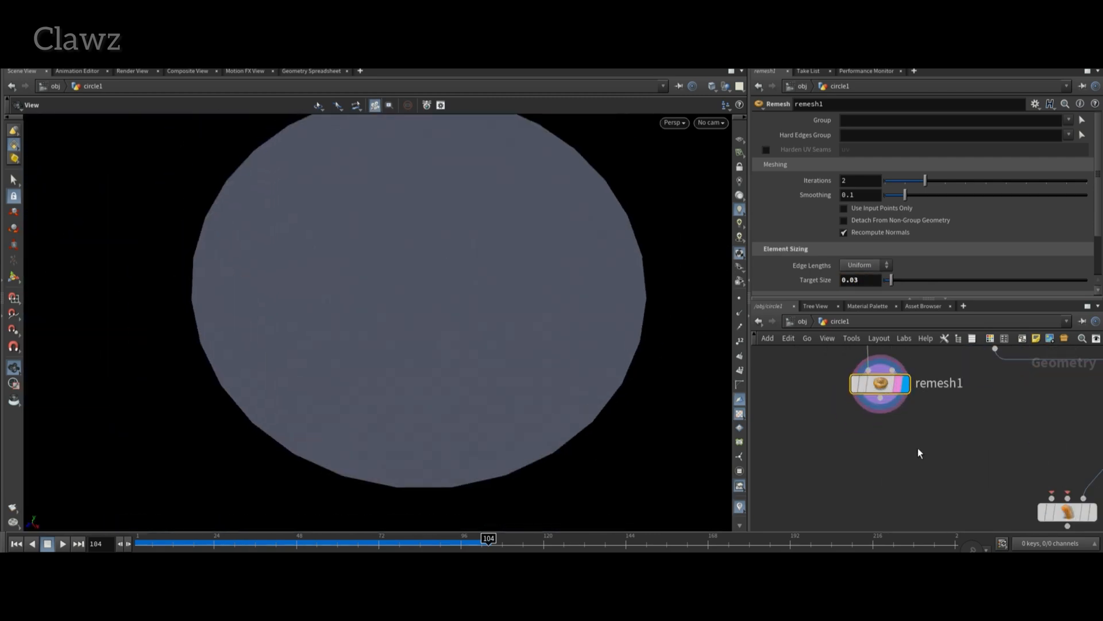
pyautogui.moveTo(880, 397); pyautogui.dragTo(1052, 498)
# Connect scatter2's output to the second input of the Point Deform node and display the deformed result.
pyautogui.scroll(-3, 1053, 391)
pyautogui.moveTo(1051, 389); pyautogui.dragTo(888, 474, button='middle')
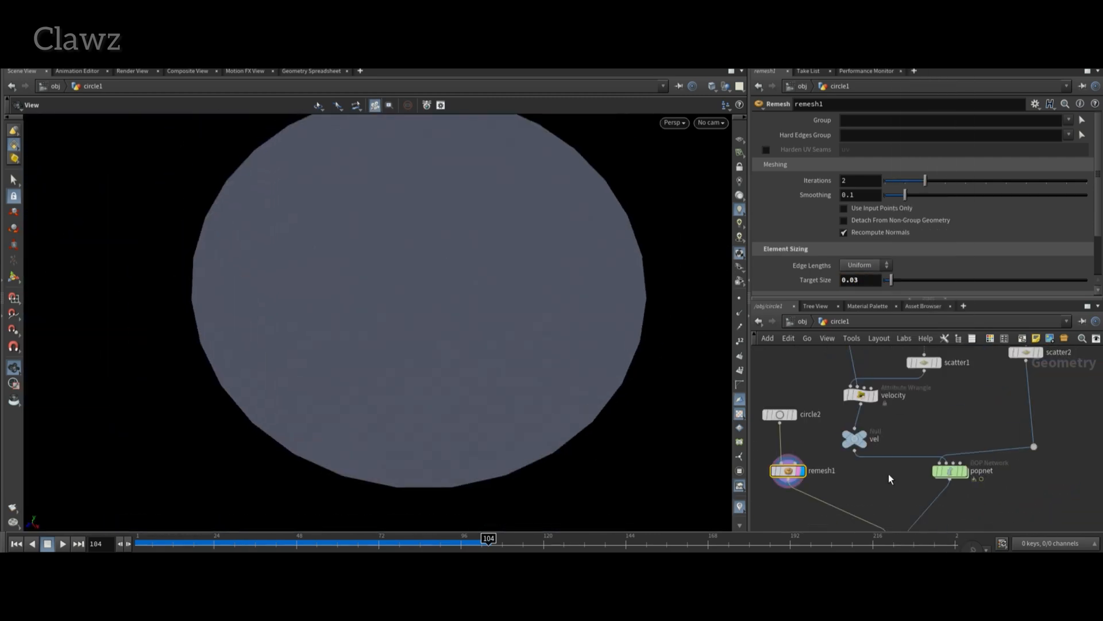
pyautogui.click(1027, 363)
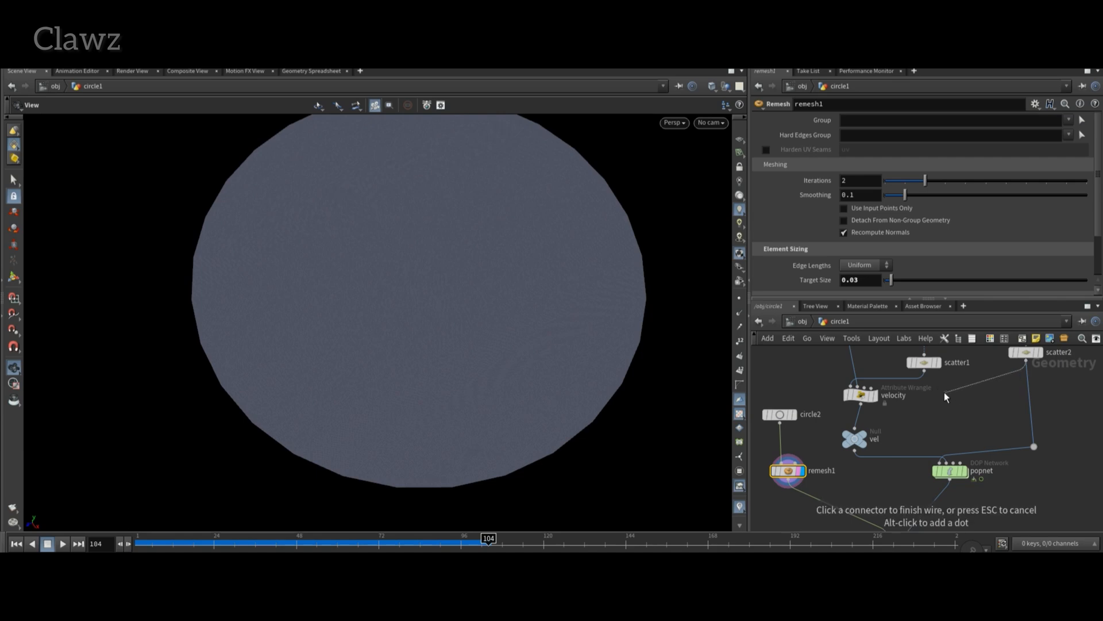
pyautogui.moveTo(890, 510); pyautogui.dragTo(915, 461, button='middle')
pyautogui.click(923, 488)
pyautogui.moveTo(981, 464); pyautogui.dragTo(968, 487, button='middle')
pyautogui.scroll(3, 971, 412)
pyautogui.click(968, 409)
pyautogui.scroll(-3, 969, 409)
pyautogui.scroll(-2, 977, 486)
pyautogui.scroll(4, 937, 500)
pyautogui.click(958, 473)
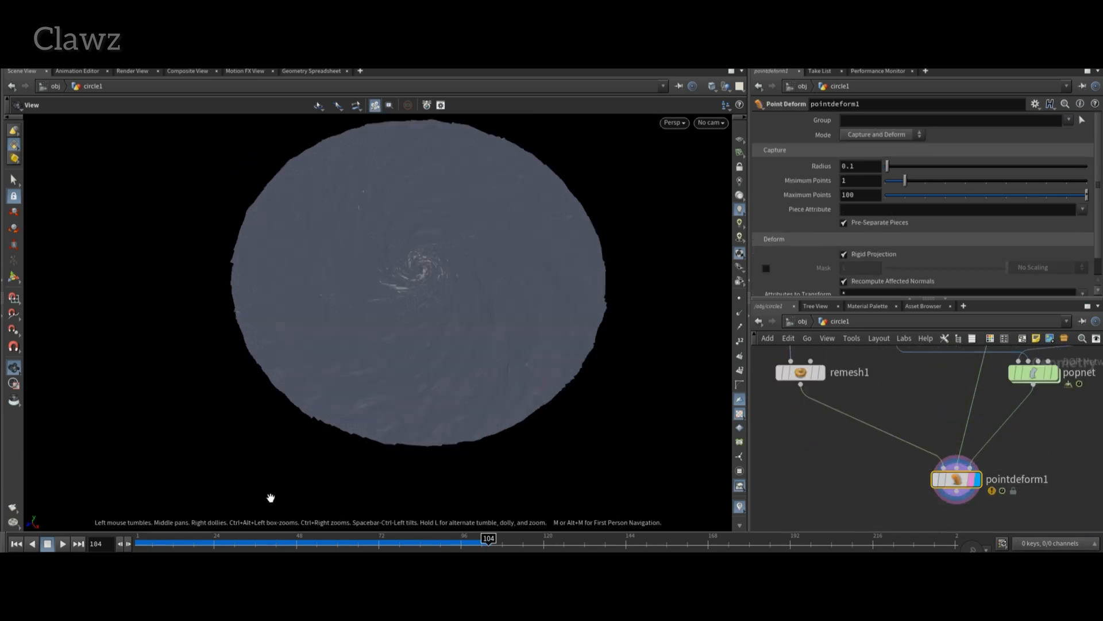
# Add a Reverse node after pointdeform1 and display it to flip the surface's facing.
pyautogui.moveTo(895, 516); pyautogui.dragTo(879, 458, button='middle')
pyautogui.press('Tab')
pyautogui.write('reverse')
pyautogui.press('Return')
pyautogui.click(943, 466)
pyautogui.scroll(3, 944, 466)
pyautogui.click(963, 467)
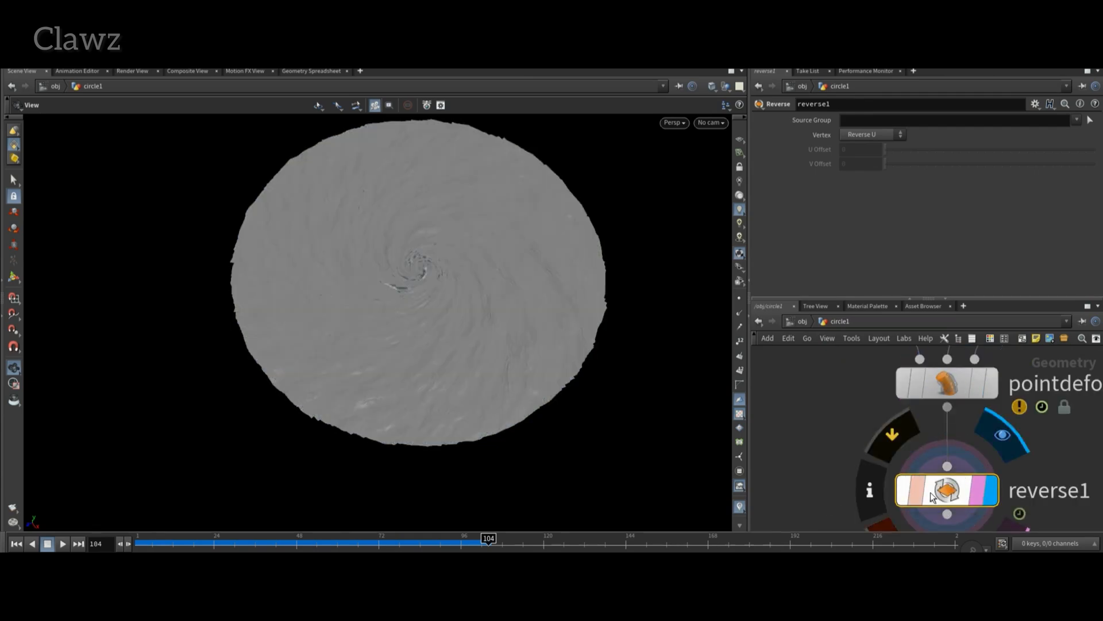
# Replay the simulation from the first frame and inspect the swirling deformed surface up close.
pyautogui.scroll(5, 273, 222)
pyautogui.moveTo(363, 275); pyautogui.dragTo(345, 299)
pyautogui.click(16, 543)
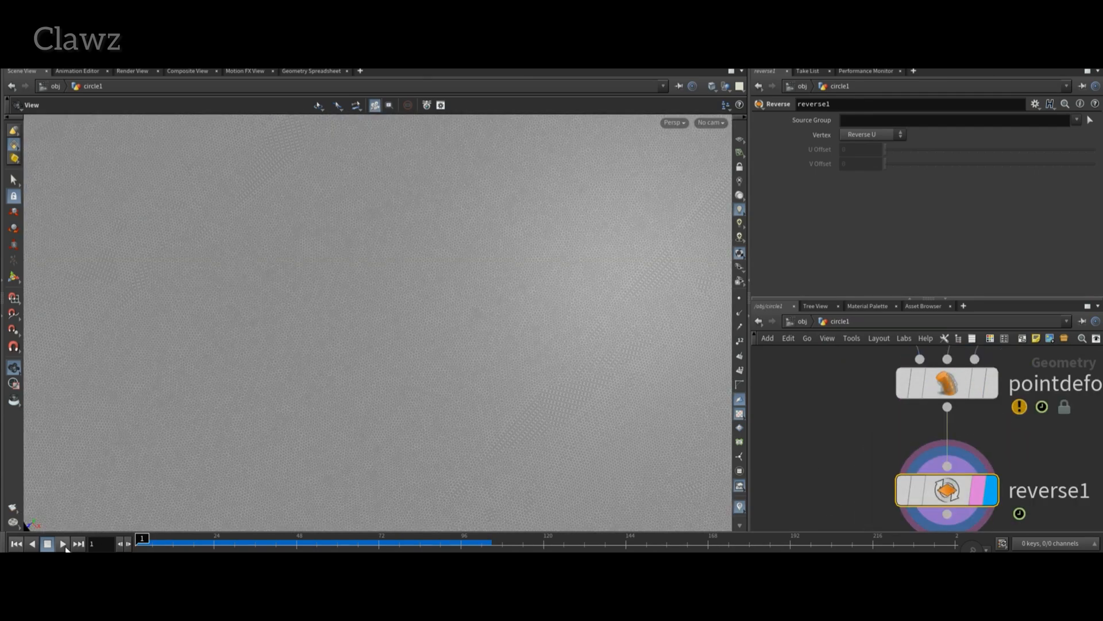
pyautogui.click(67, 543)
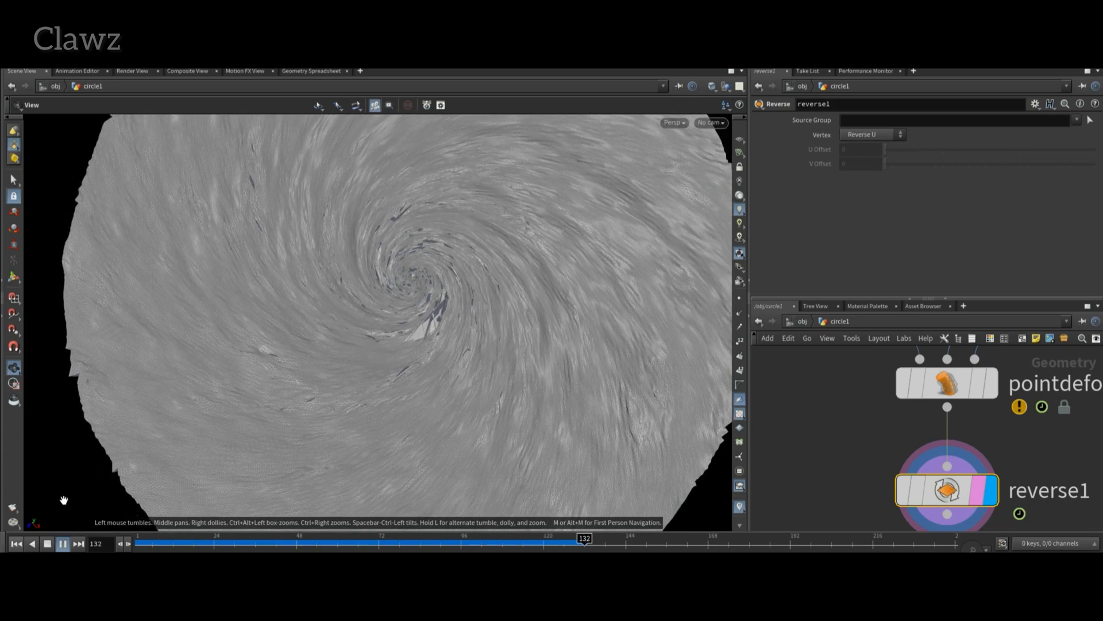
pyautogui.click(63, 543)
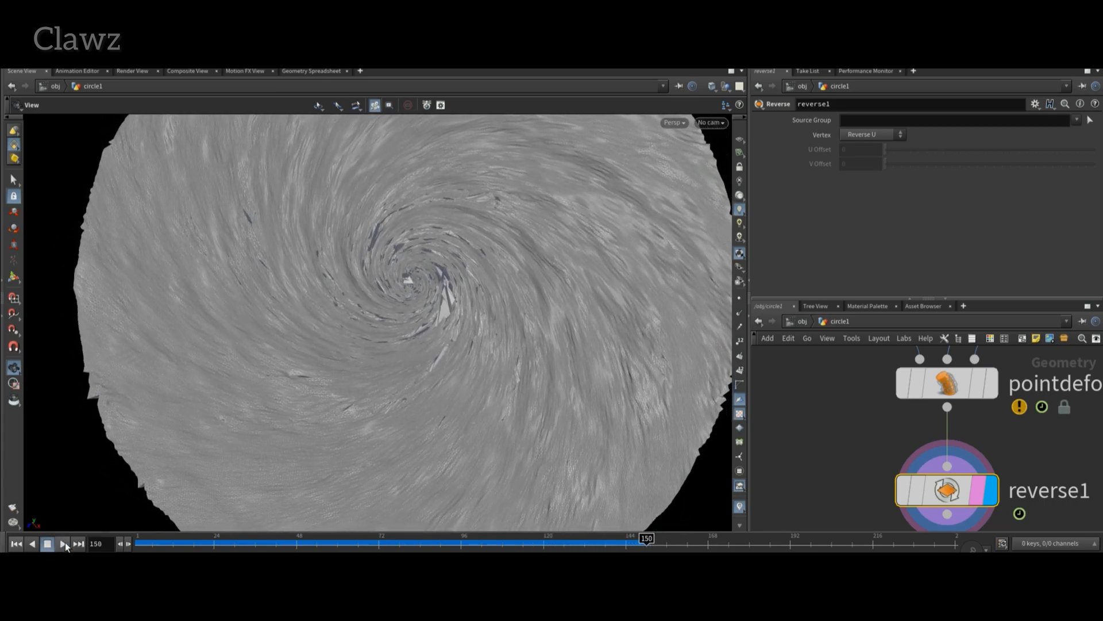
pyautogui.moveTo(438, 236); pyautogui.dragTo(632, 322)
pyautogui.scroll(-3, 872, 377)
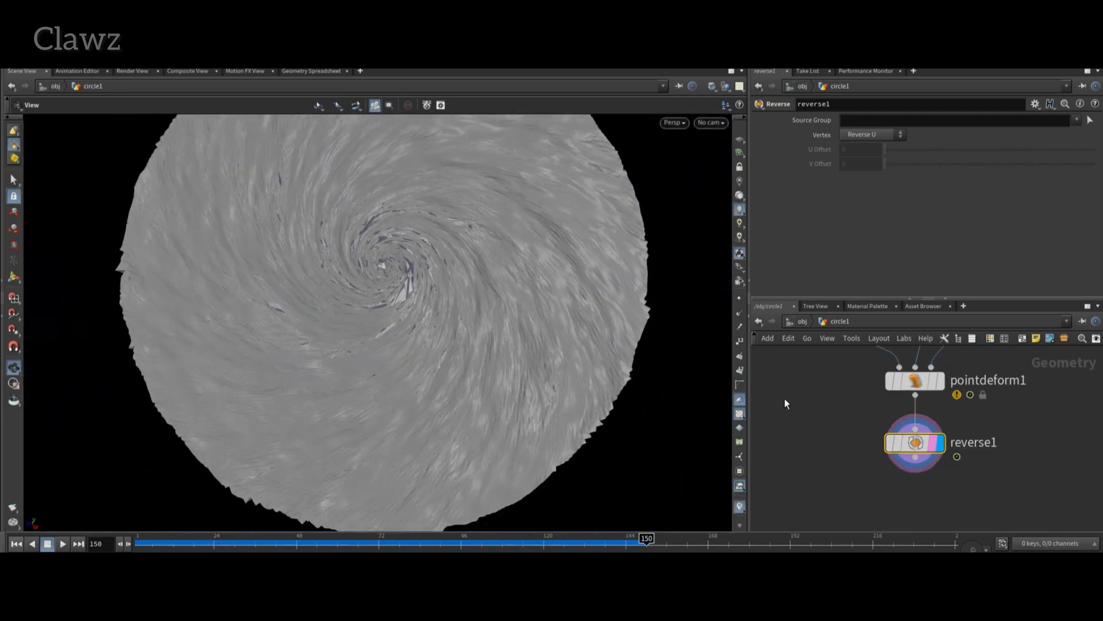
# Add a Delta Mush node after reverse1, wire reverse1 into its first input and display the smoothed surface.
pyautogui.press('Tab')
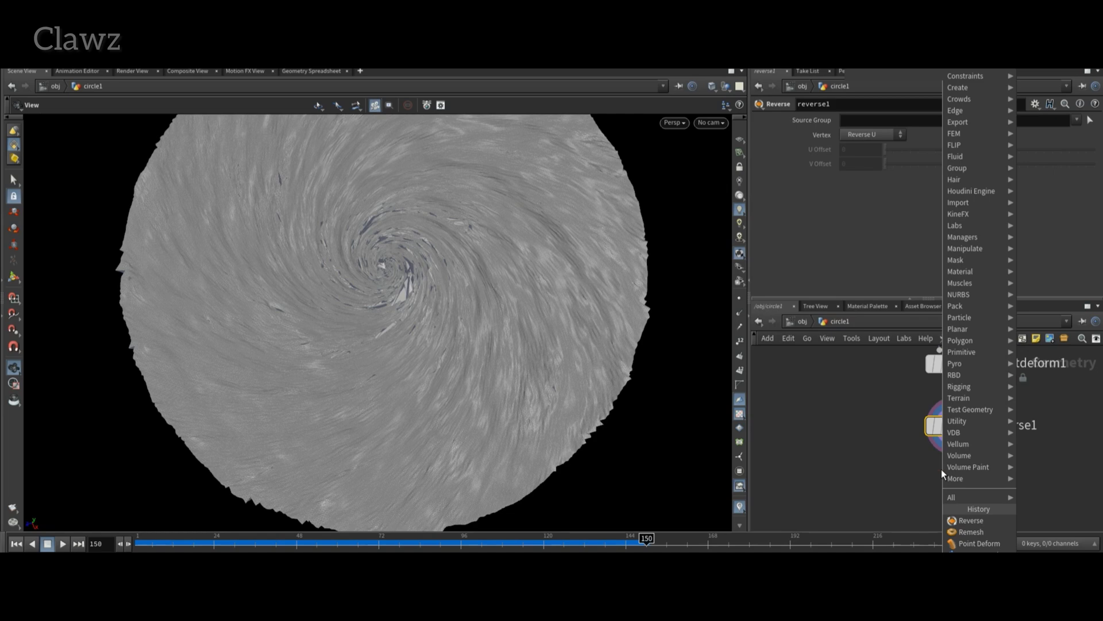
pyautogui.write('delta')
pyautogui.press('Return')
pyautogui.click(956, 492)
pyautogui.click(943, 477)
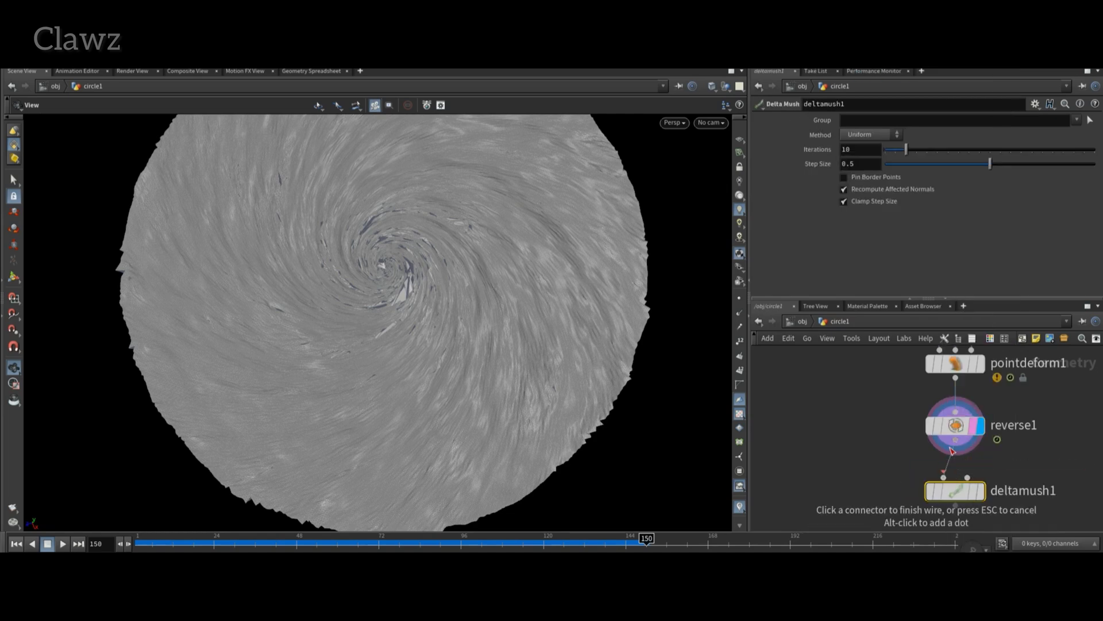
pyautogui.click(956, 440)
pyautogui.scroll(3, 982, 494)
pyautogui.click(973, 481)
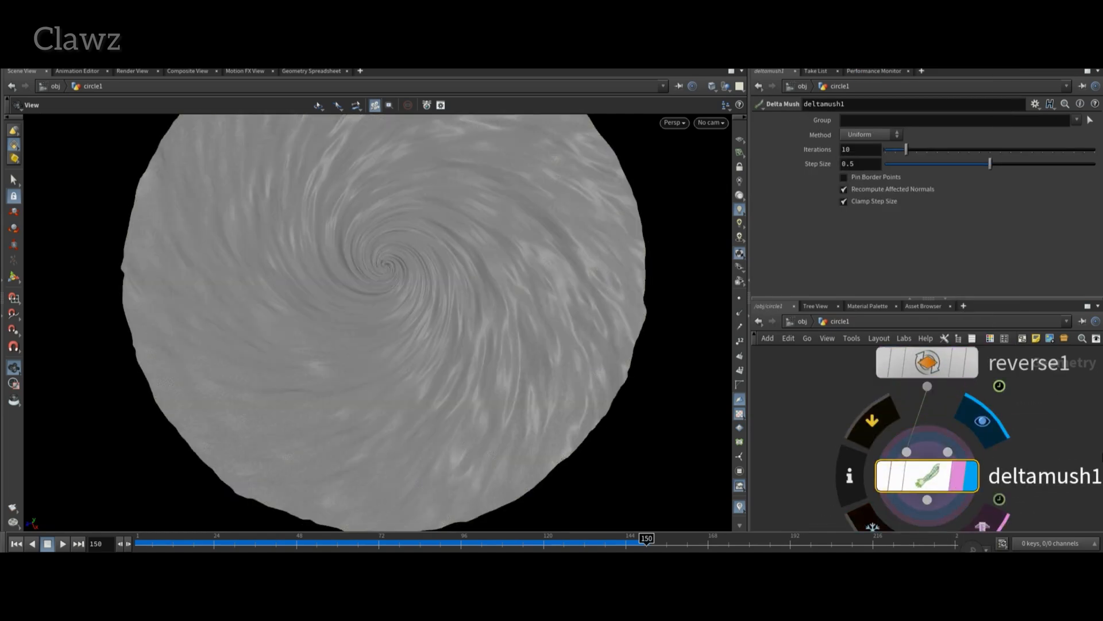
# Inspect the smoothed swirl up close and play the simulation with the Delta Mush applied.
pyautogui.scroll(8, 391, 219)
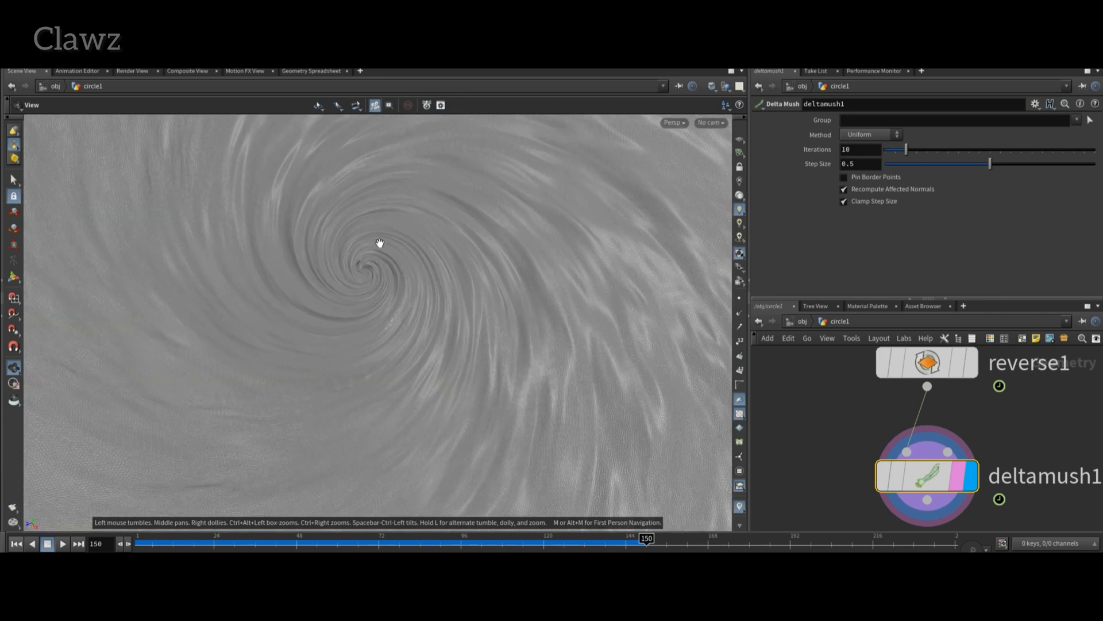
pyautogui.scroll(-2, 522, 301)
pyautogui.moveTo(521, 306); pyautogui.dragTo(542, 330, button='middle')
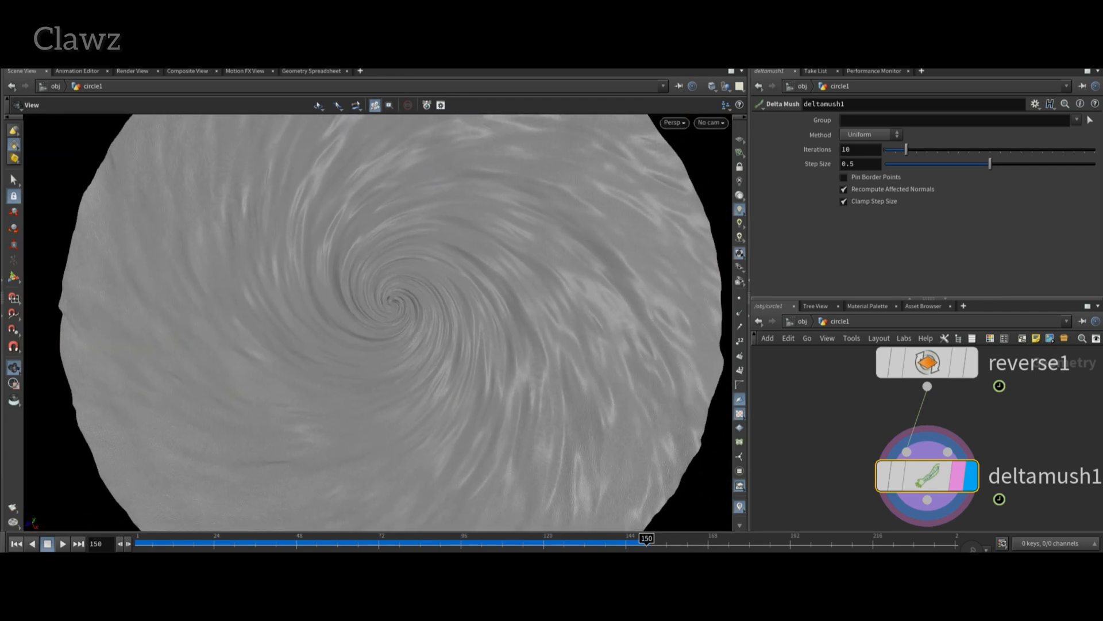
pyautogui.click(65, 544)
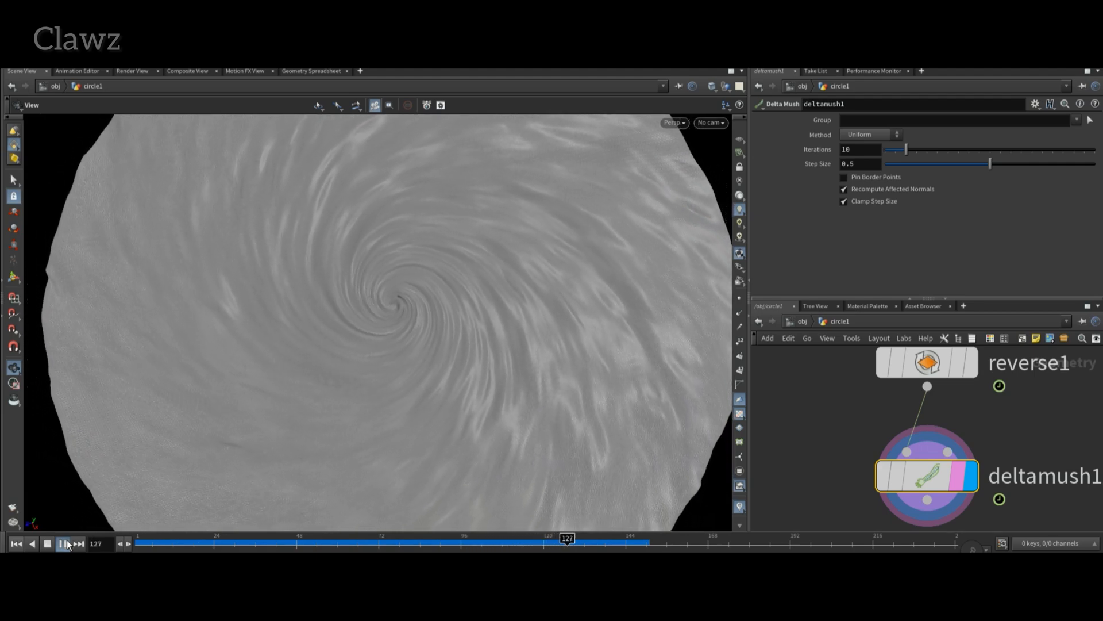
pyautogui.click(65, 543)
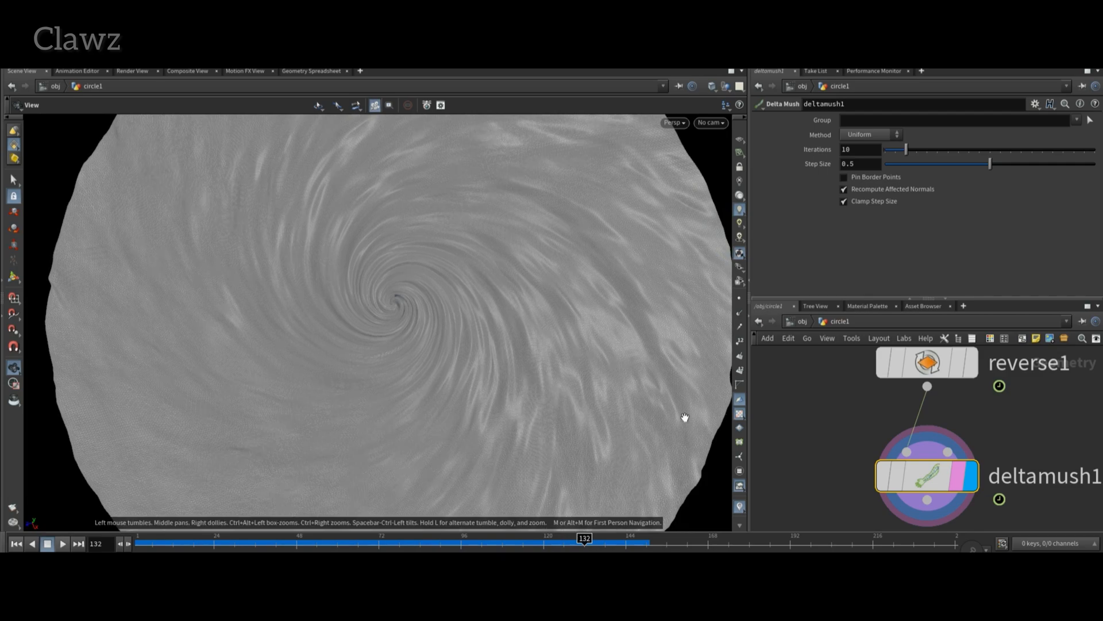
# Insert an Attribute Wrangle named color on the wire between remesh1 and pointdeform1.
pyautogui.scroll(-5, 880, 424)
pyautogui.press('Tab')
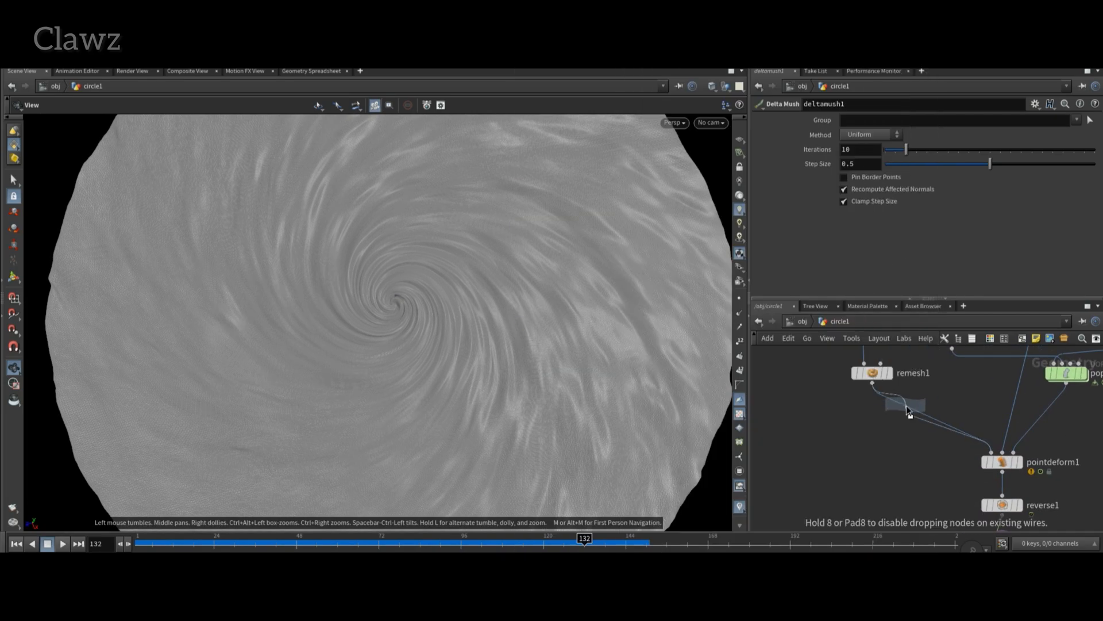
pyautogui.click(906, 405)
pyautogui.doubleClick(1000, 423)
pyautogui.write('color')
pyautogui.press('Return')
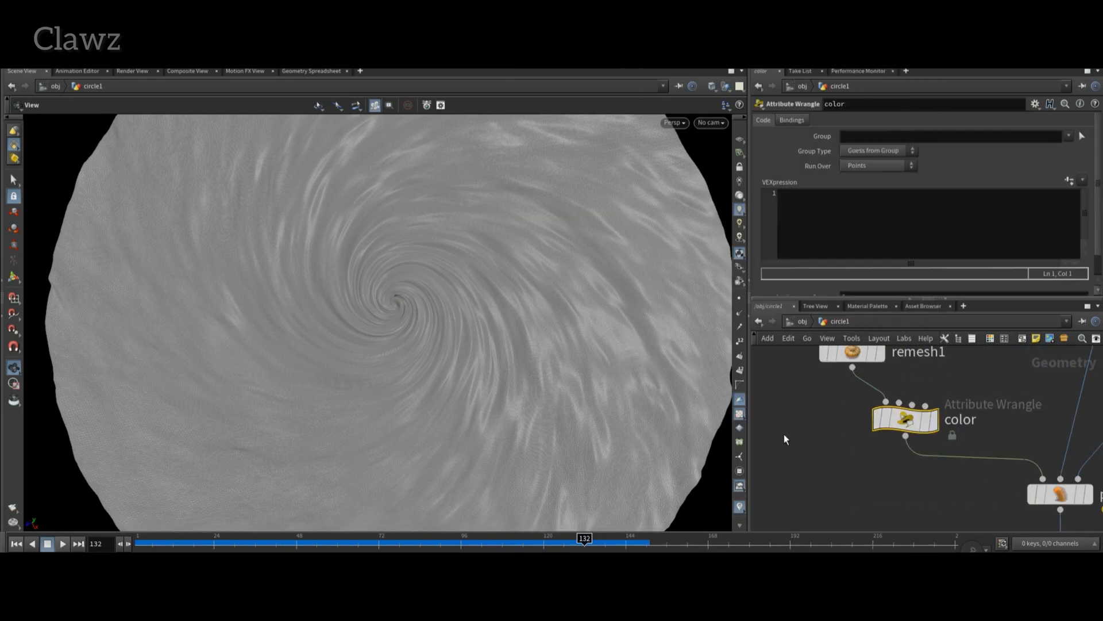
# In the color wrangle, declare int numsegment = 8; and float angle = atan2(@P.z , @P.x);.
pyautogui.click(914, 214)
pyautogui.write('int numSegment = 8')
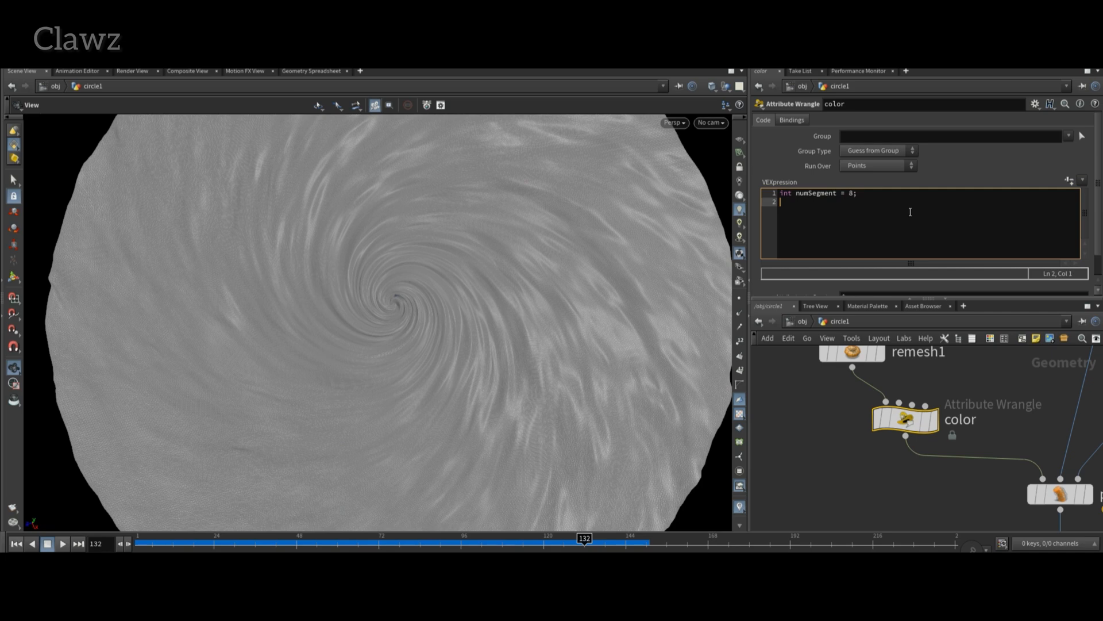
pyautogui.write('float ang')
pyautogui.press('BackSpace')
pyautogui.write('s')
pyautogui.click(890, 246)
pyautogui.write('= atan2()@P.z , @P.x)')
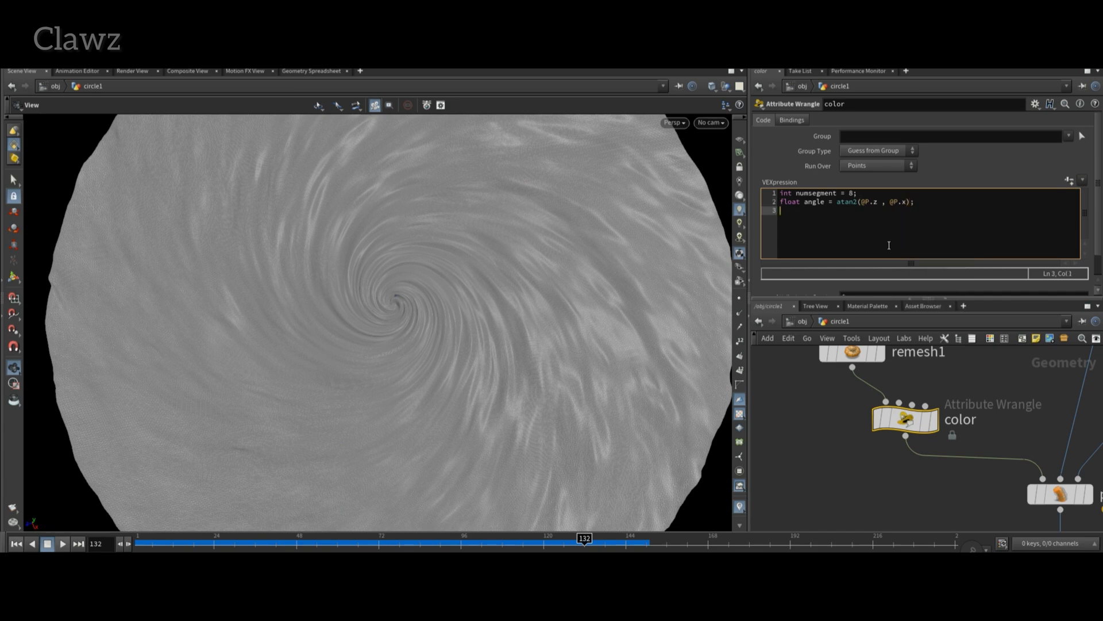
# Add the segment index line float index = floor((angle + M_PI)/(2 * M_PI) * numsegment); to the color wrangle.
pyautogui.write('float index = floor(angle + P')
pyautogui.press('BackSpace')
pyautogui.write('M_')
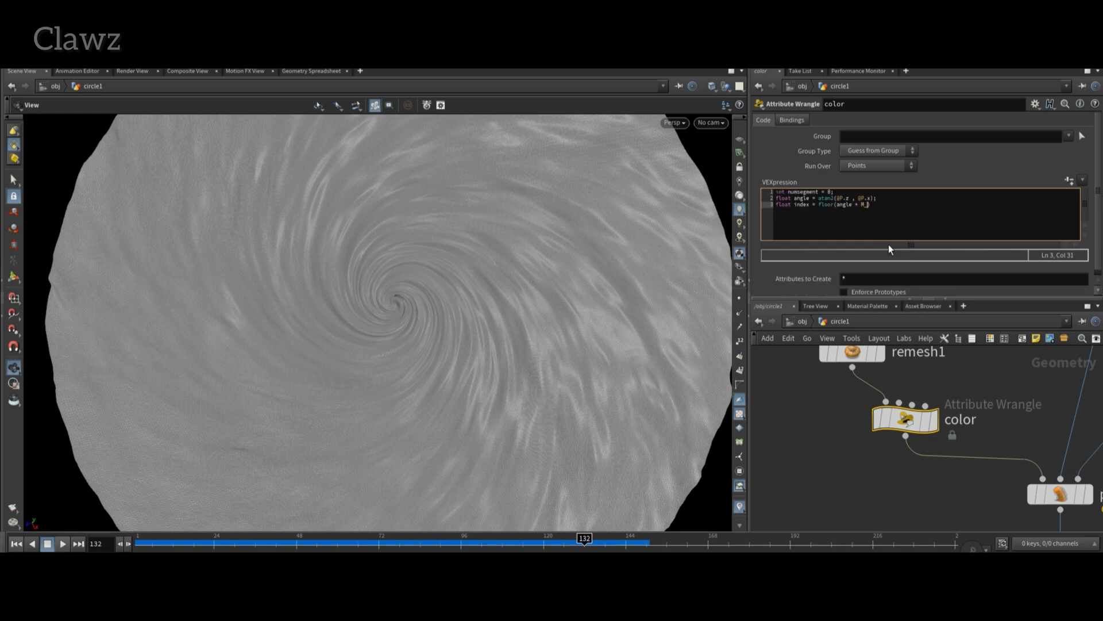
pyautogui.write('PI)/(2 * M_PI) * numsegment);')
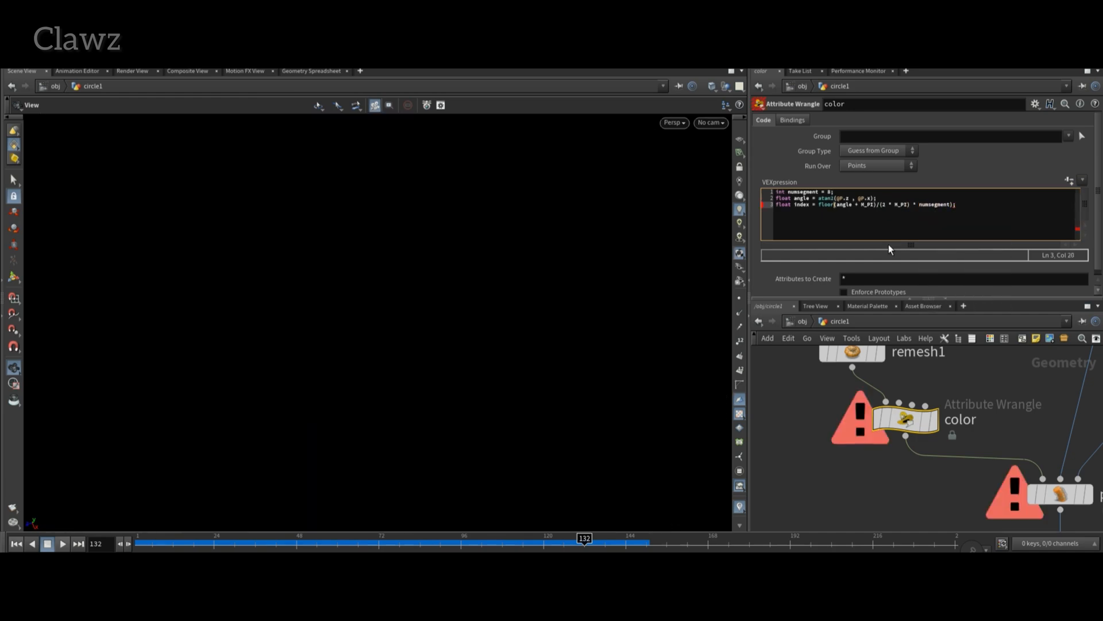
pyautogui.write('(')
pyautogui.press('End')
pyautogui.press('Return')
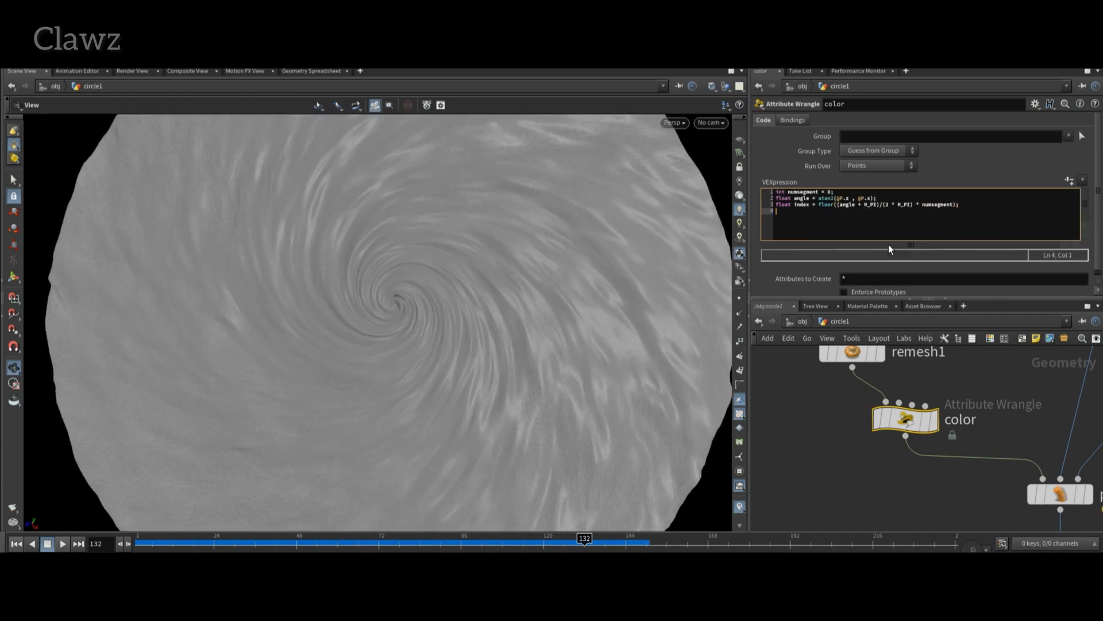
# Define a vector colors[] array in the wrangle holding black {0,0,0} and white {1,1,1}.
pyautogui.press('Return')
pyautogui.write('vector colors[] = {')
pyautogui.press('Return')
pyautogui.write('{0,0,0')
pyautogui.write(',')
pyautogui.press('Return')
pyautogui.write('{')
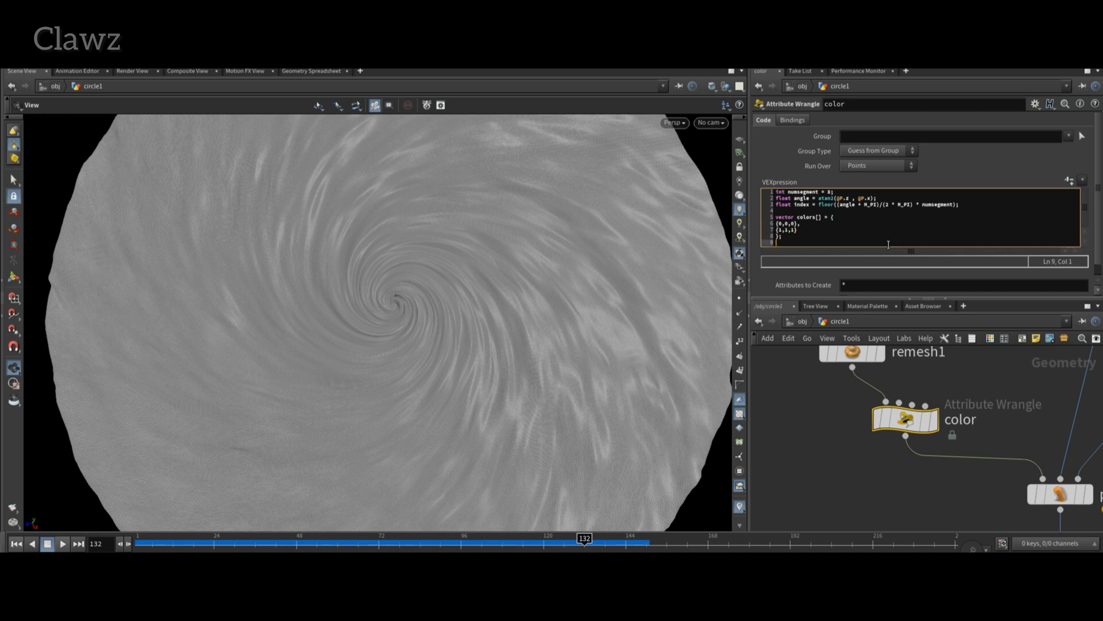
pyautogui.write('@Cd')
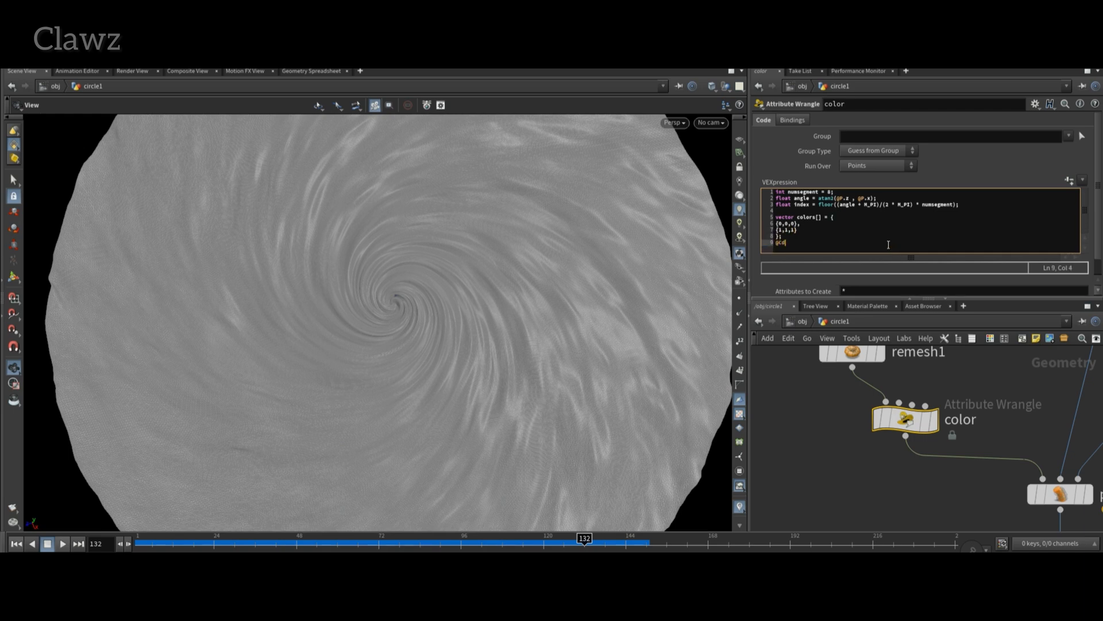
pyautogui.write(' = colors[index % 2];')
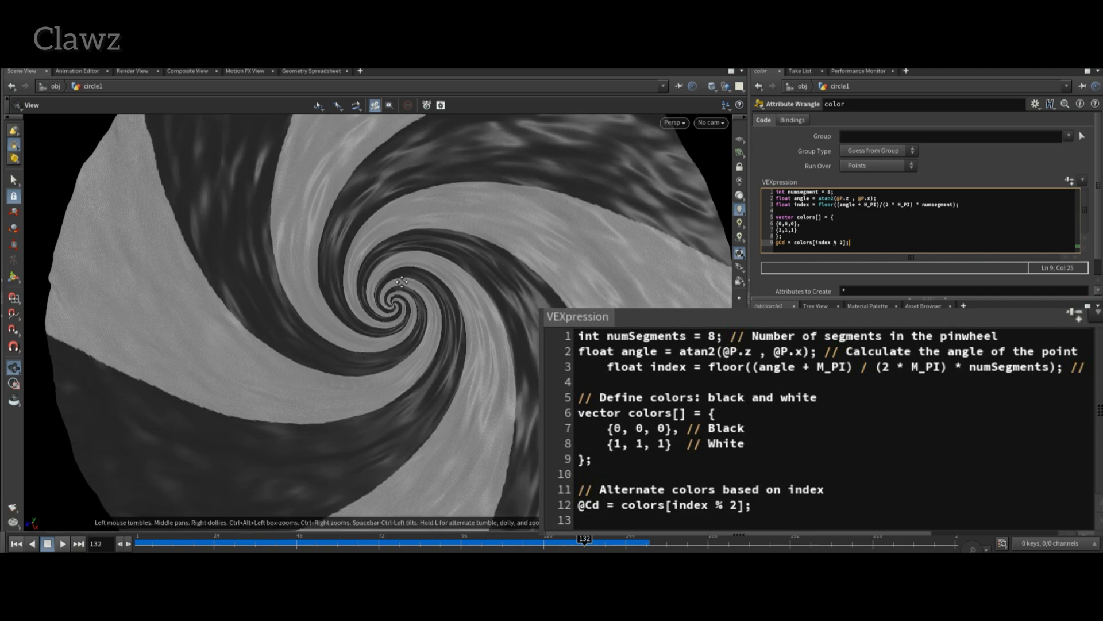
pyautogui.moveTo(402, 282); pyautogui.dragTo(313, 362)
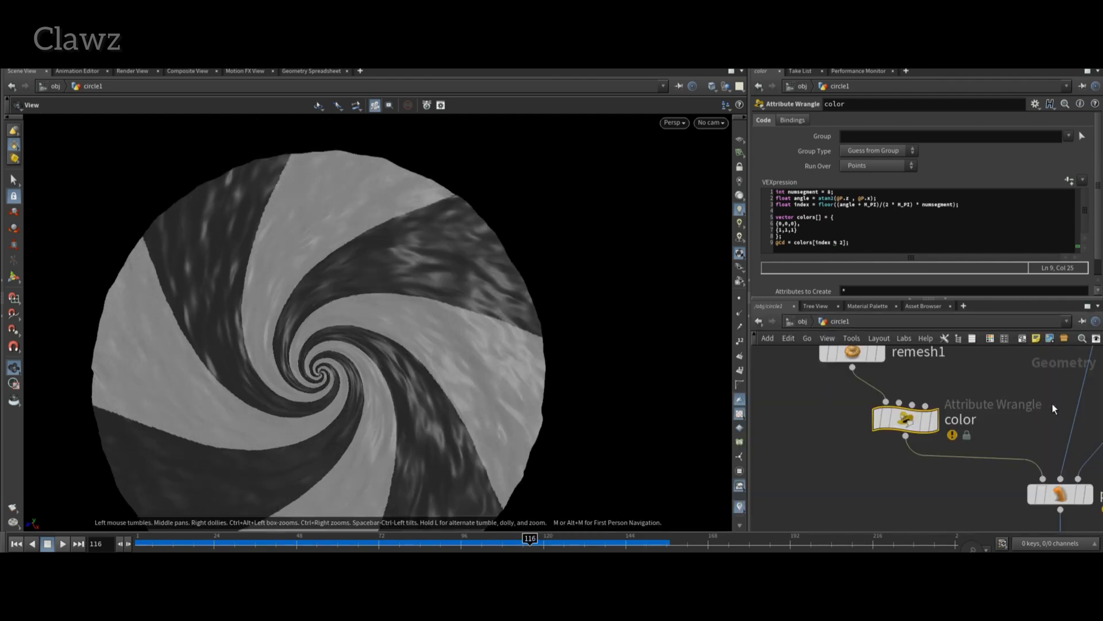
# Add an Attribute Blur node after the color wrangle and display its output.
pyautogui.scroll(5, 1011, 405)
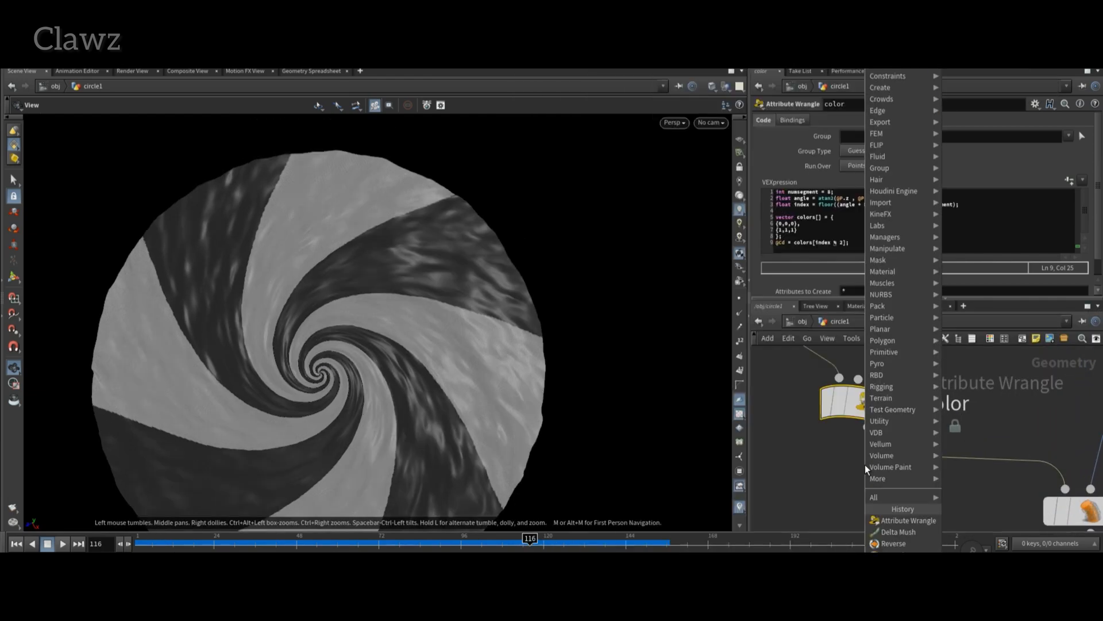
pyautogui.press('Return')
pyautogui.click(889, 463)
pyautogui.moveTo(896, 472); pyautogui.dragTo(932, 511)
pyautogui.click(949, 500)
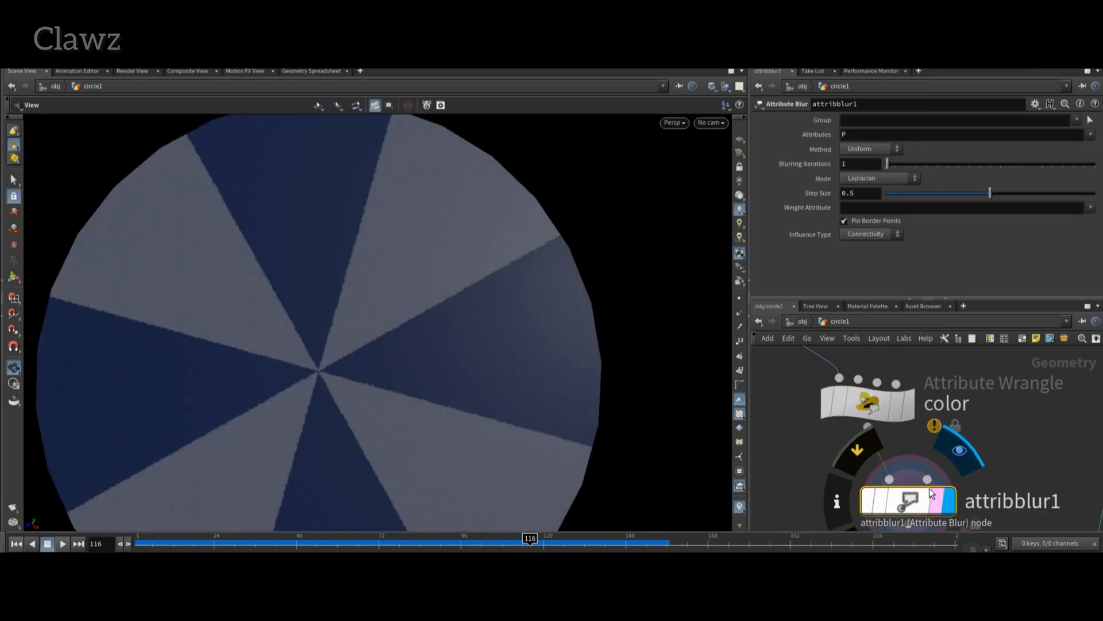
# Set the Attribute Blur's step size to 0.8 and its blurring iterations to 10.
pyautogui.click(867, 193)
pyautogui.moveTo(876, 168); pyautogui.dragTo(787, 173)
pyautogui.write('10')
pyautogui.press('Return')
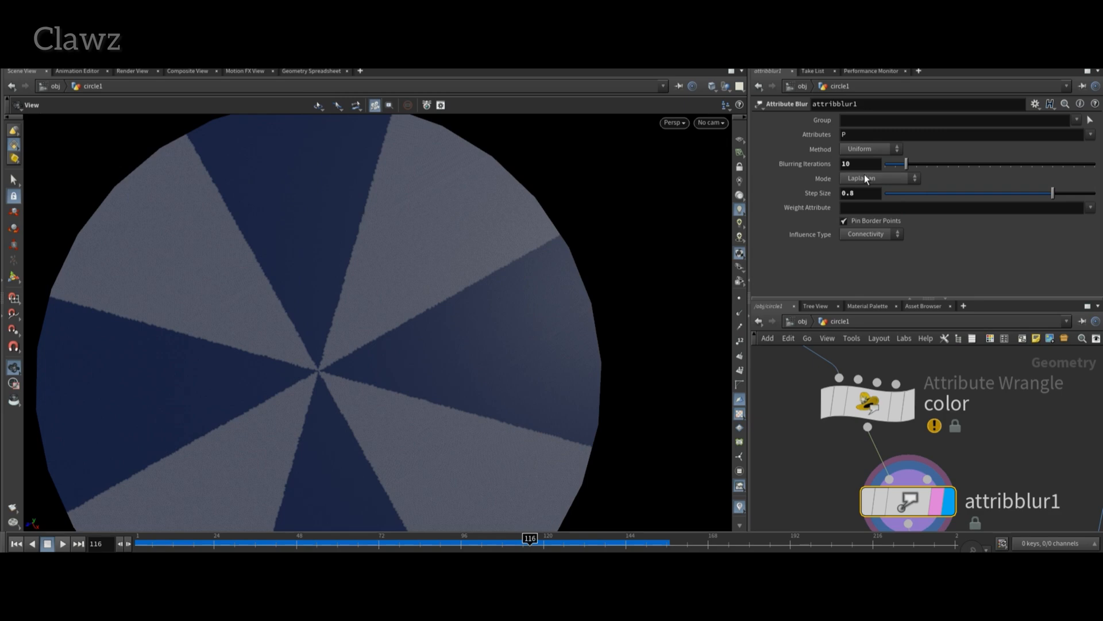
# Switch the blur method to Edge Length and make Cd the only blurred attribute.
pyautogui.click(870, 149)
pyautogui.click(865, 163)
pyautogui.click(1090, 134)
pyautogui.click(1072, 153)
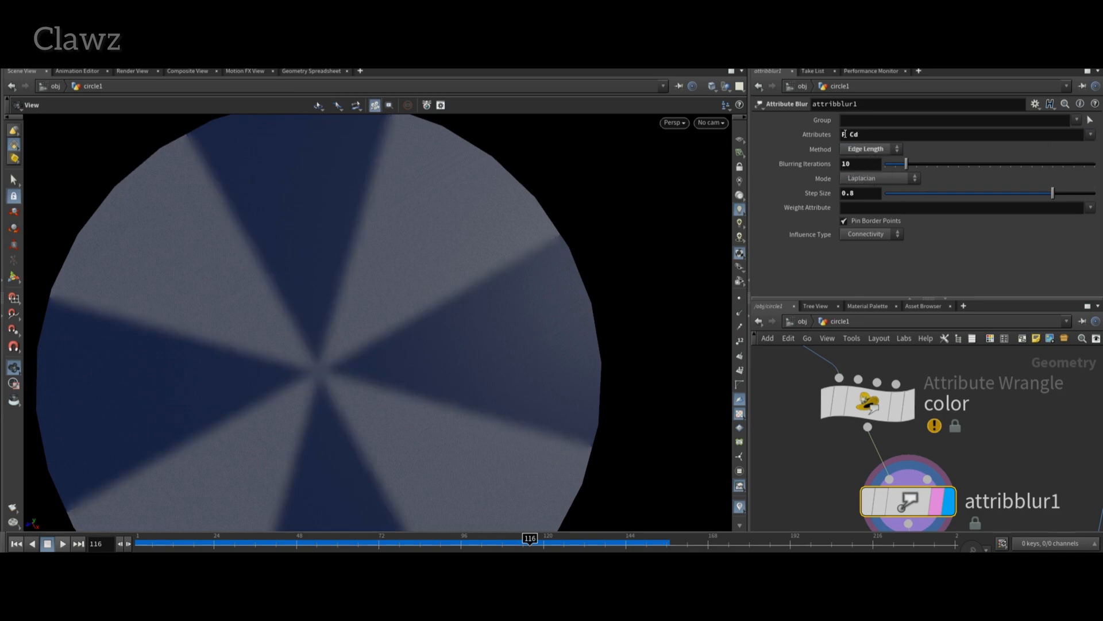
pyautogui.click(844, 136)
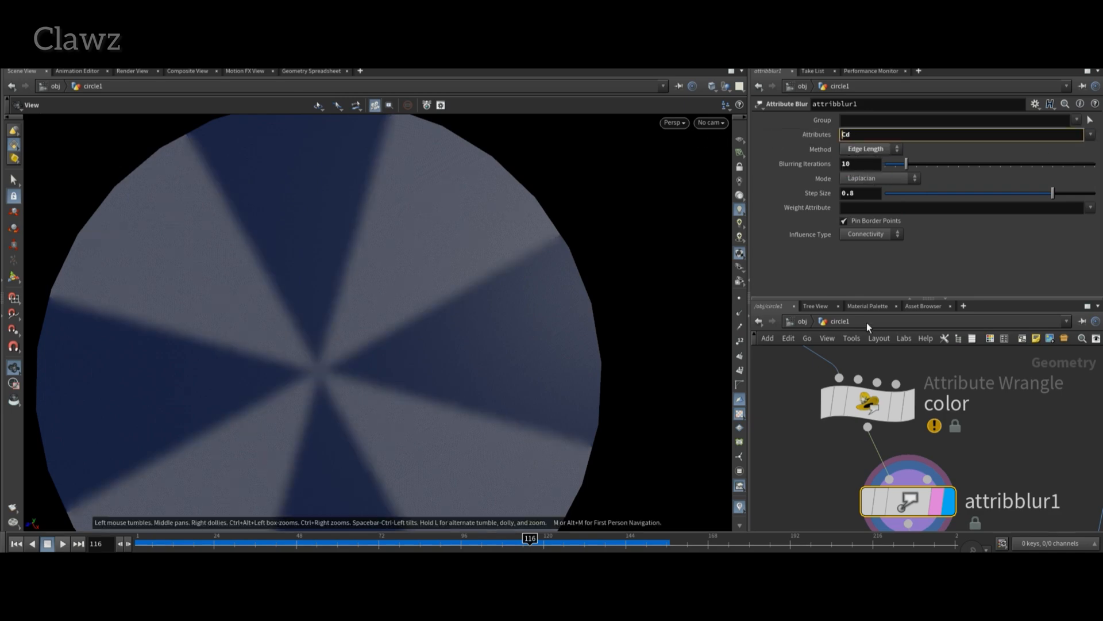
# Add a Color node between attribblur1 and the Point Deform node and display it.
pyautogui.press('Tab')
pyautogui.moveTo(922, 496)
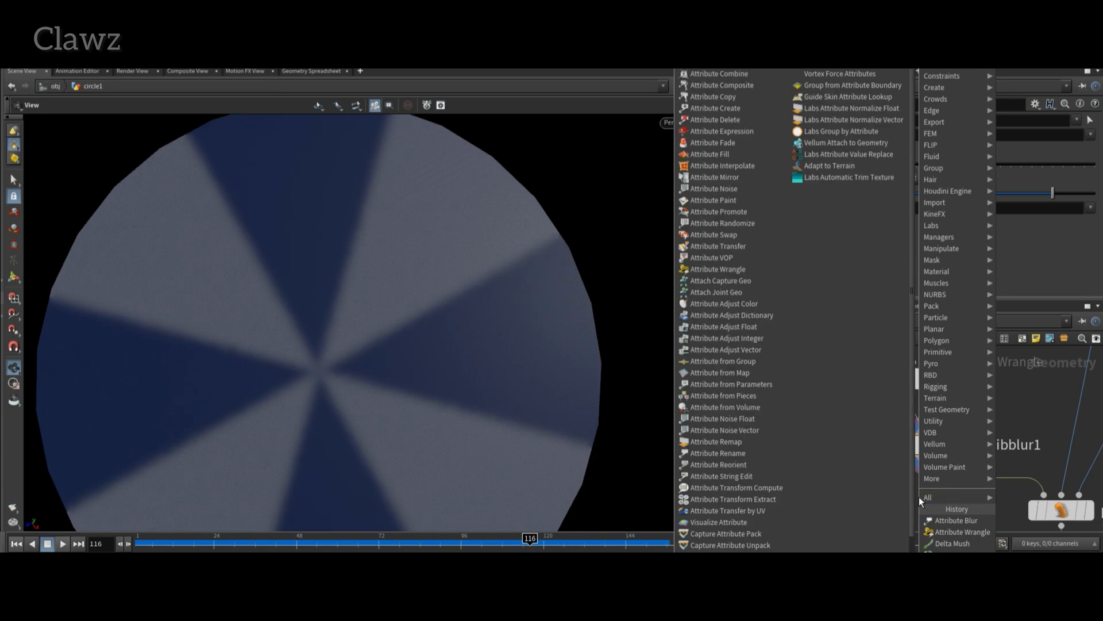
pyautogui.write('color')
pyautogui.press('Return')
pyautogui.click(998, 508)
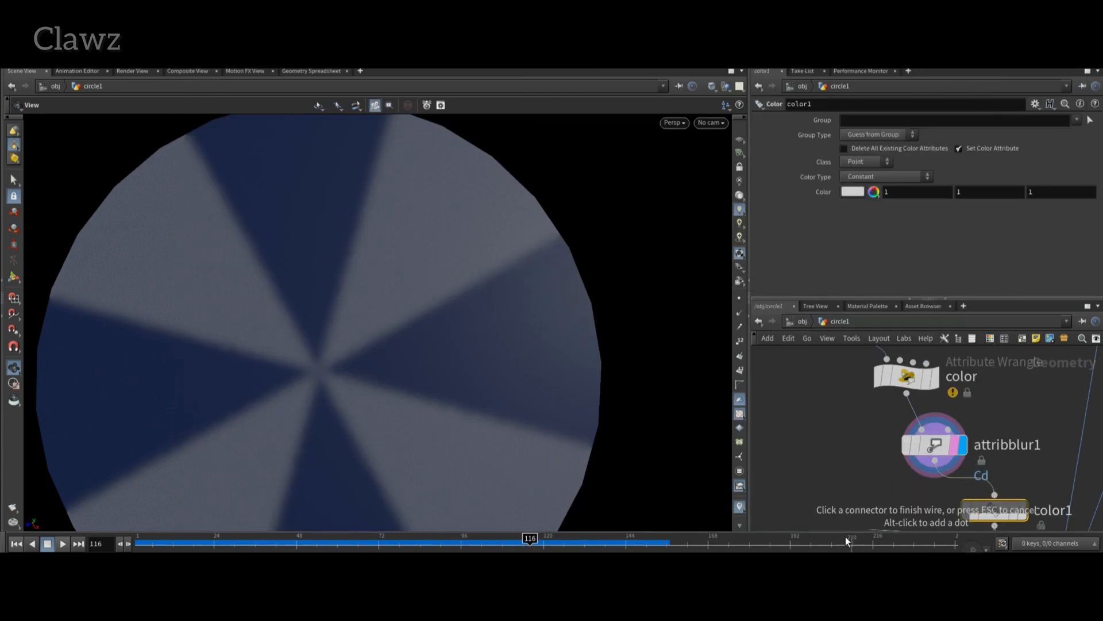
pyautogui.moveTo(990, 512); pyautogui.dragTo(939, 516)
pyautogui.moveTo(966, 515); pyautogui.dragTo(966, 465, button='middle')
pyautogui.scroll(3, 966, 466)
pyautogui.click(982, 472)
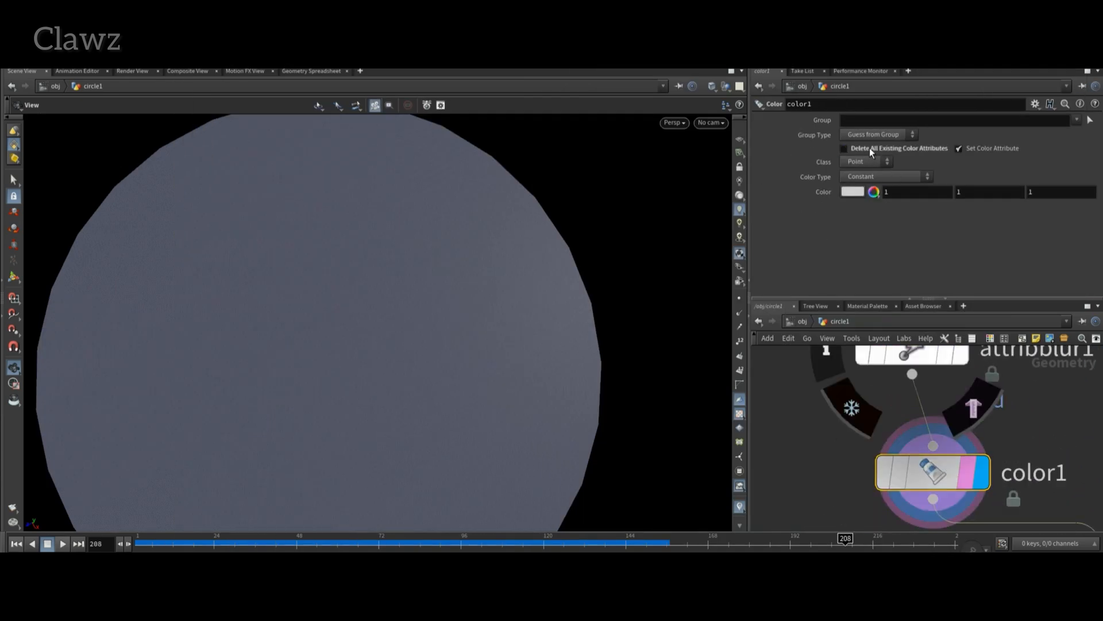
# Set the Color node's color type to Ramp from Attribute, driven by the Cd attribute.
pyautogui.click(885, 177)
pyautogui.click(864, 219)
pyautogui.click(884, 191)
pyautogui.write('Cd')
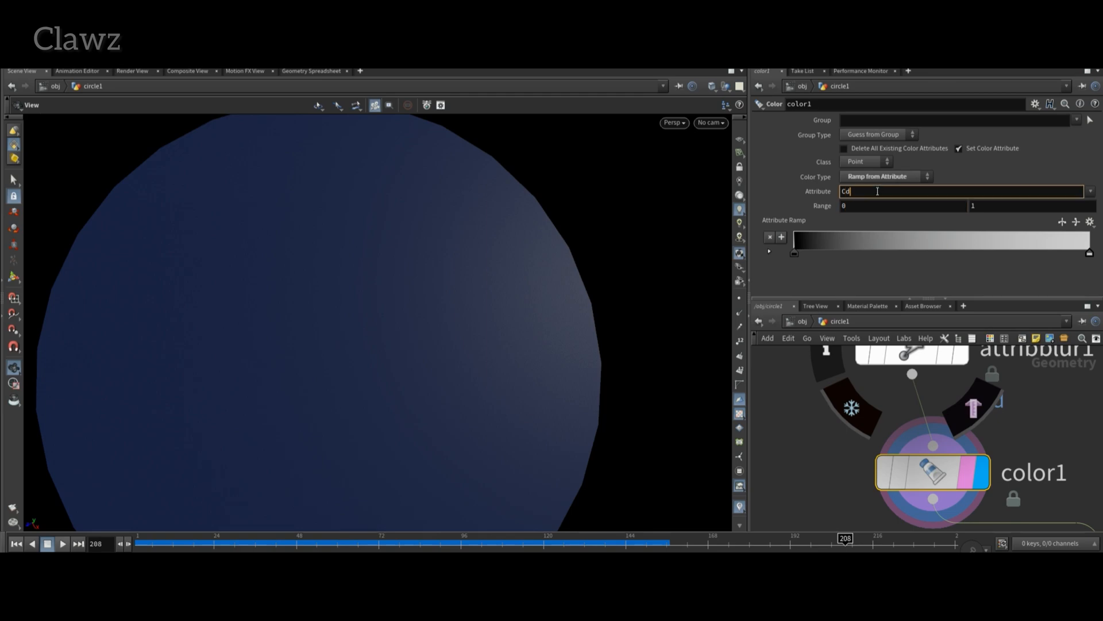
pyautogui.press('Return')
# Change the black starting color of the attribute ramp to a dark brown.
pyautogui.doubleClick(794, 253)
pyautogui.click(747, 218)
pyautogui.click(956, 135)
# Return to the smoothed deltamush1 result and play the colored swirl simulation.
pyautogui.scroll(-3, 1048, 446)
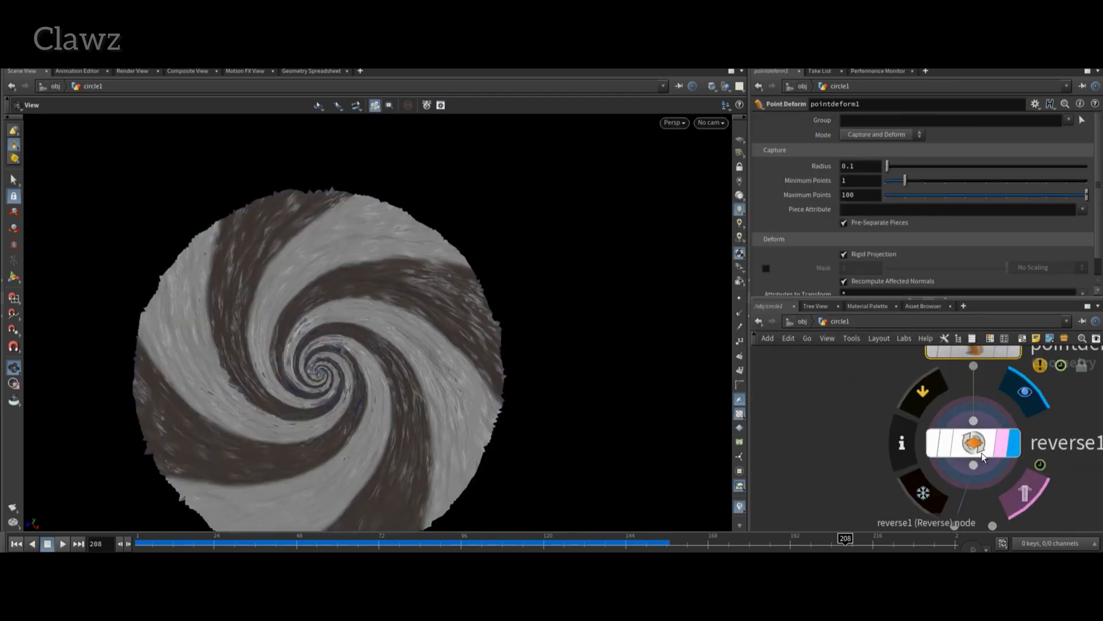
pyautogui.press('Escape')
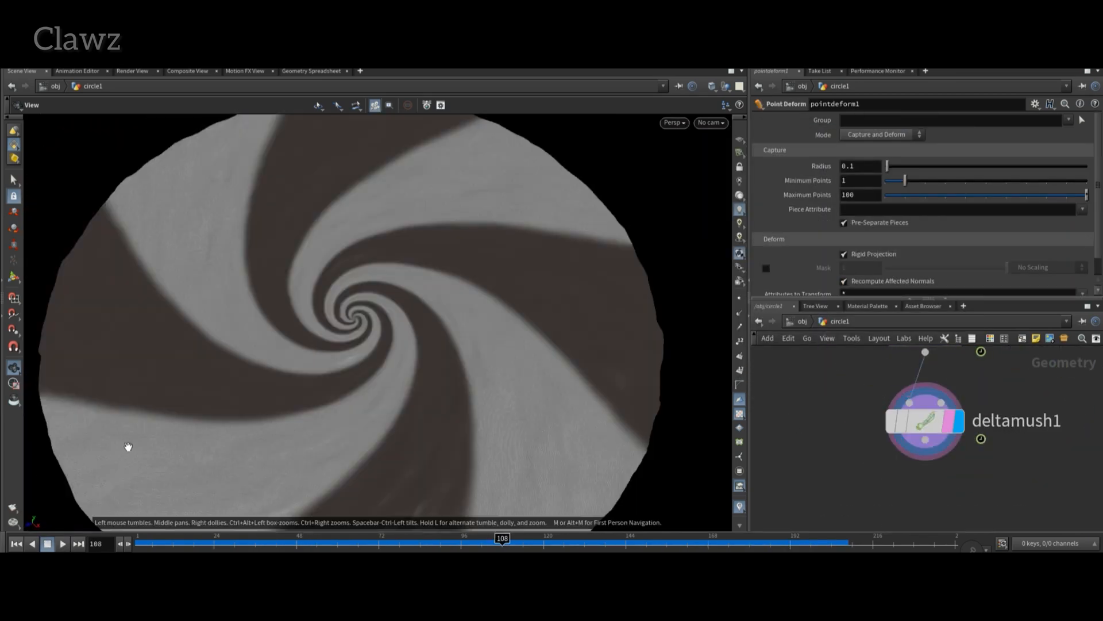
pyautogui.click(63, 543)
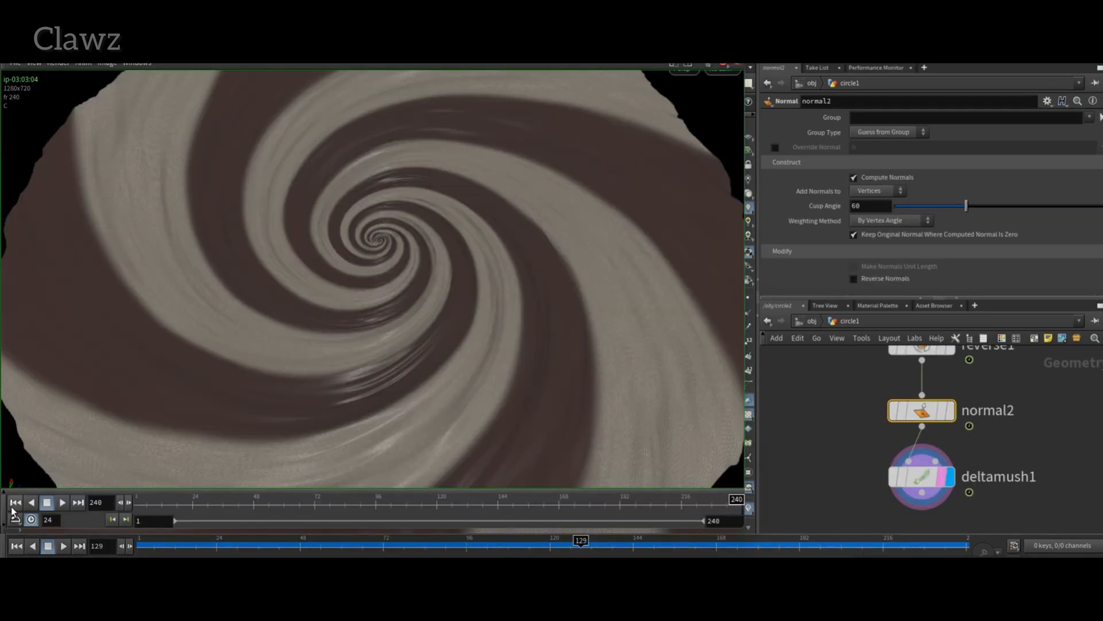
# Play the 240-frame flipbook of the colored swirl from its first frame.
pyautogui.click(15, 503)
pyautogui.click(63, 503)
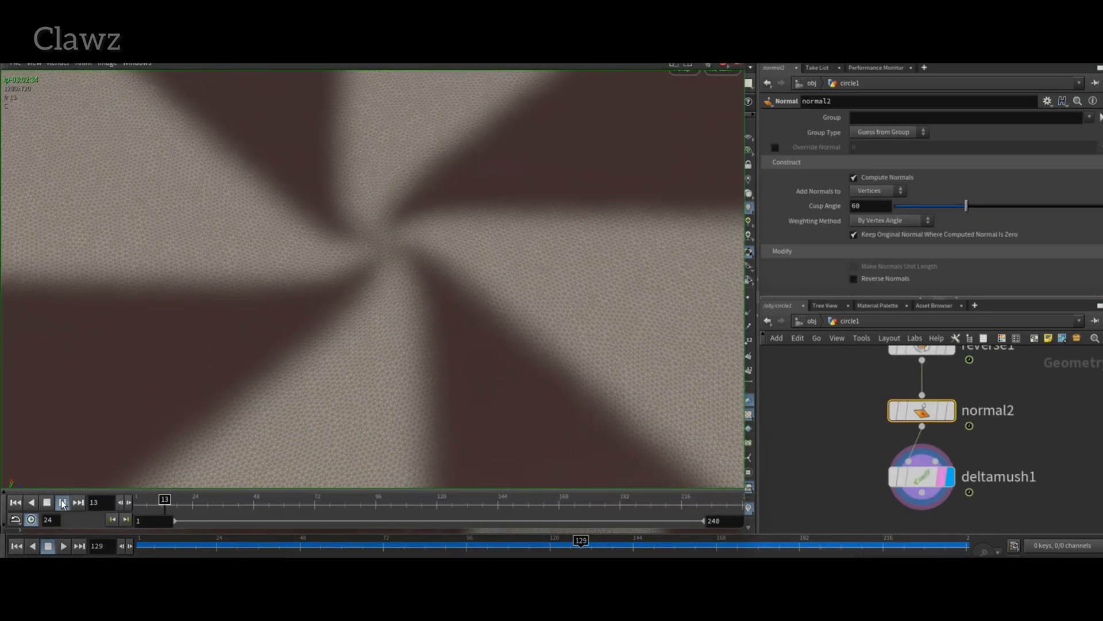